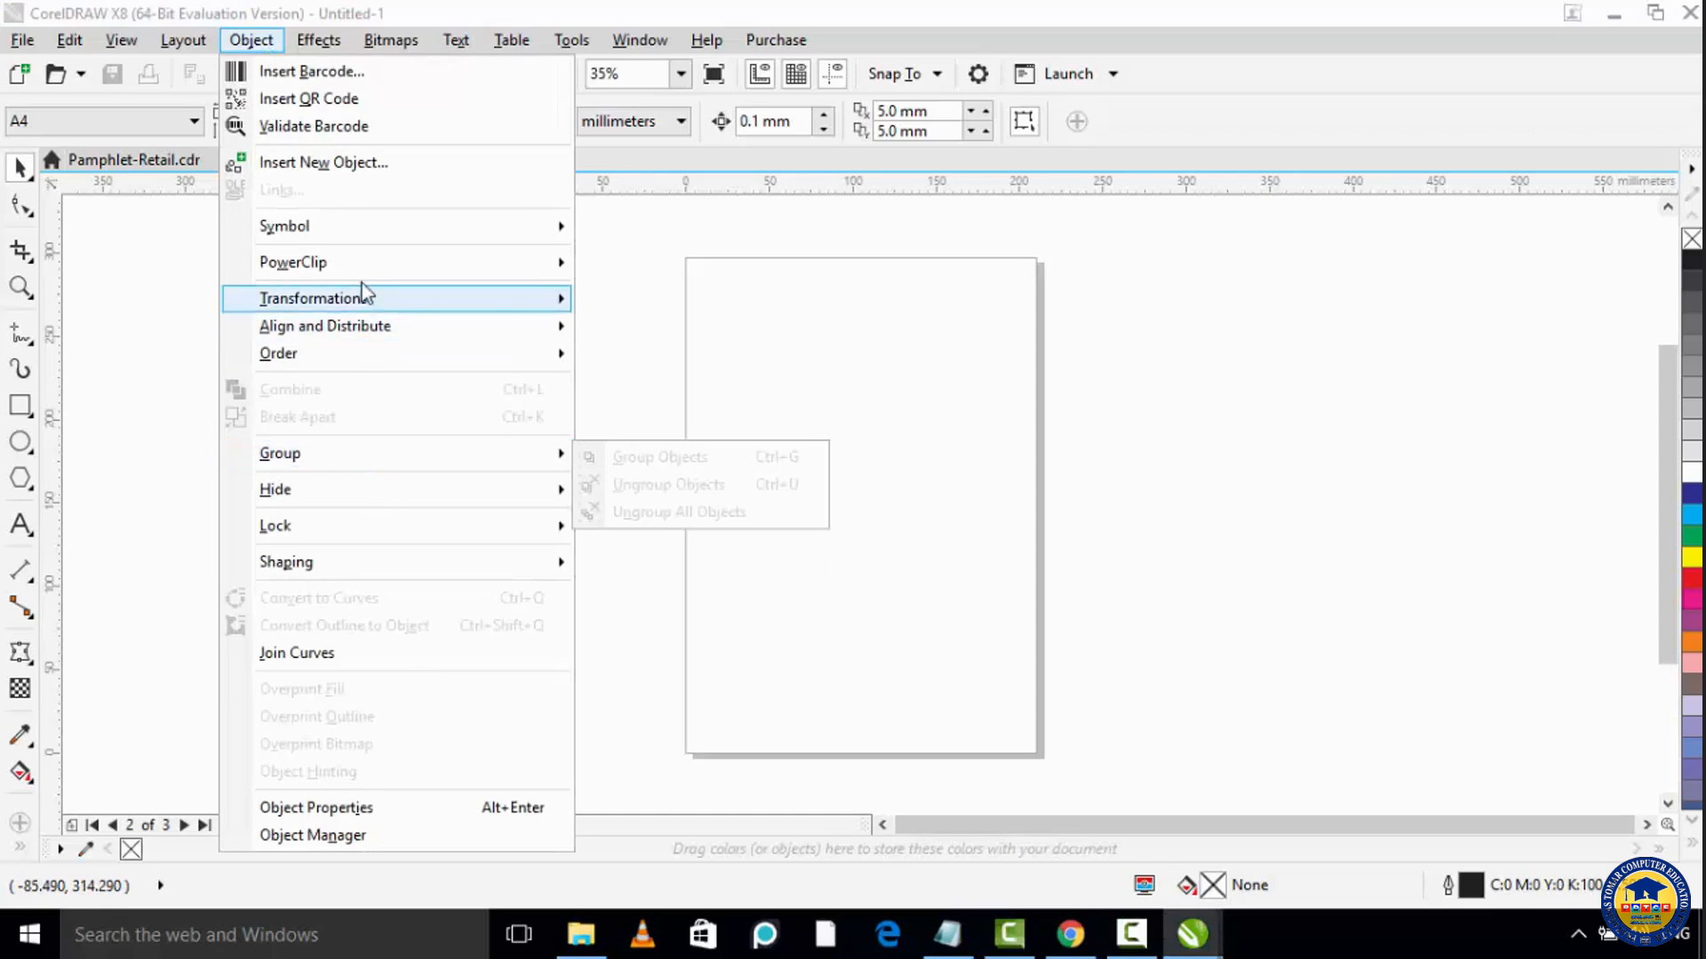
{"action": "mouse_move", "coordinate": [372, 272]}
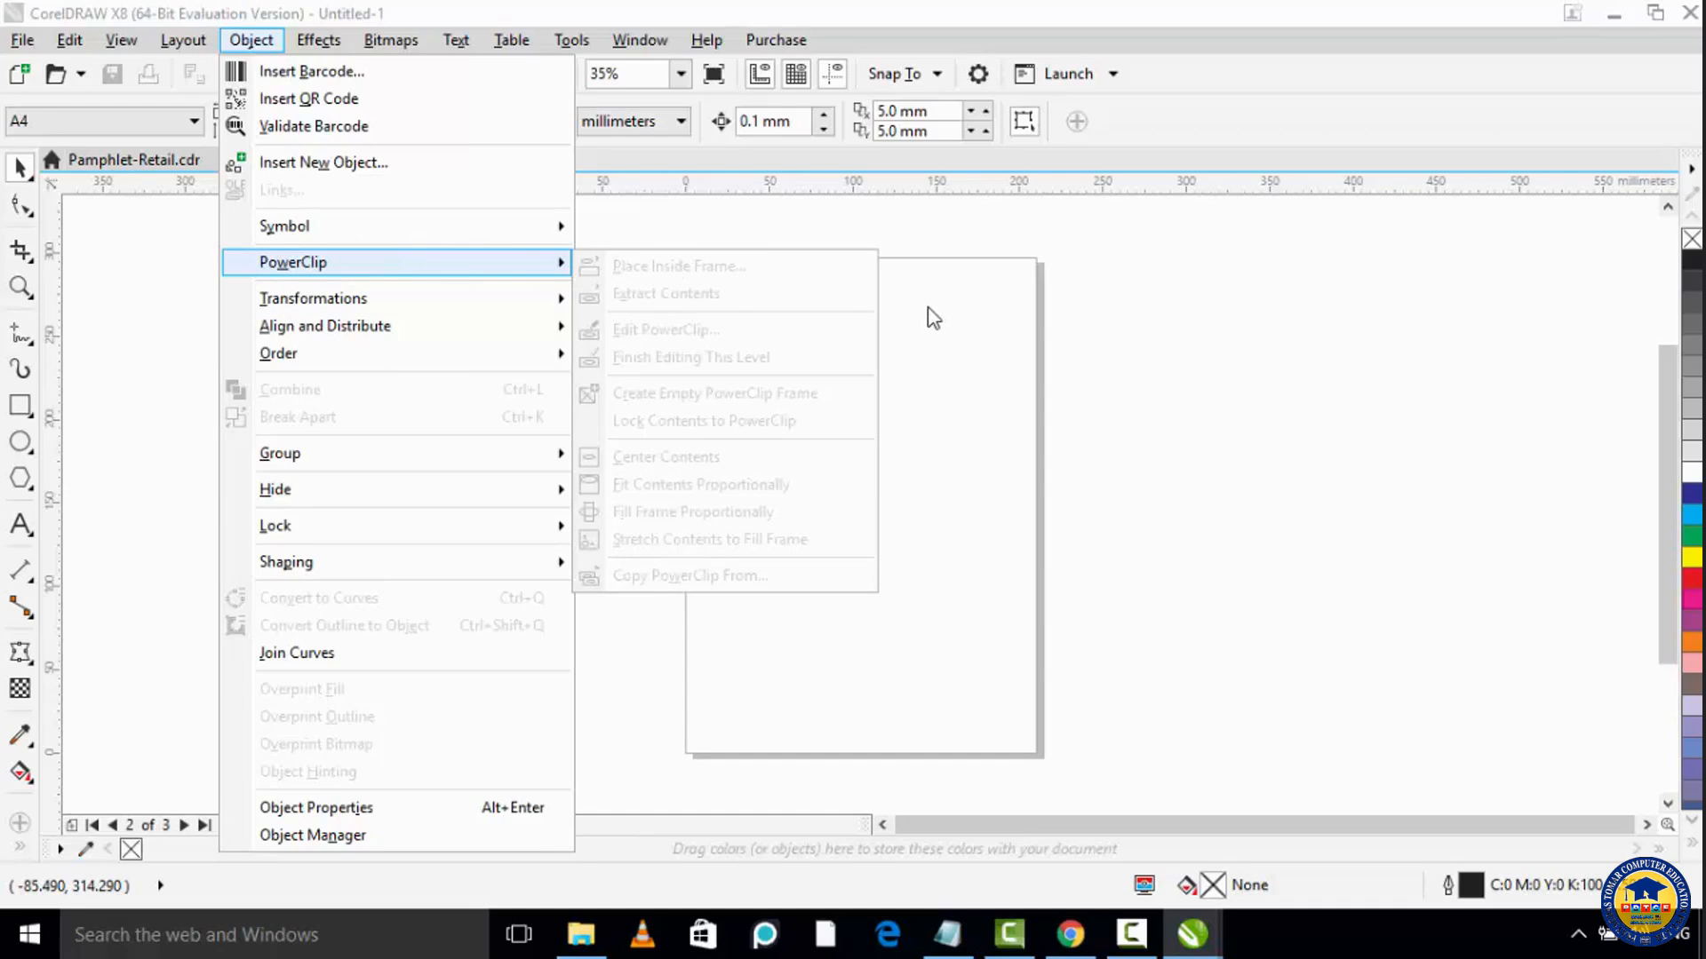
{"action": "left_click", "coordinate": [963, 373]}
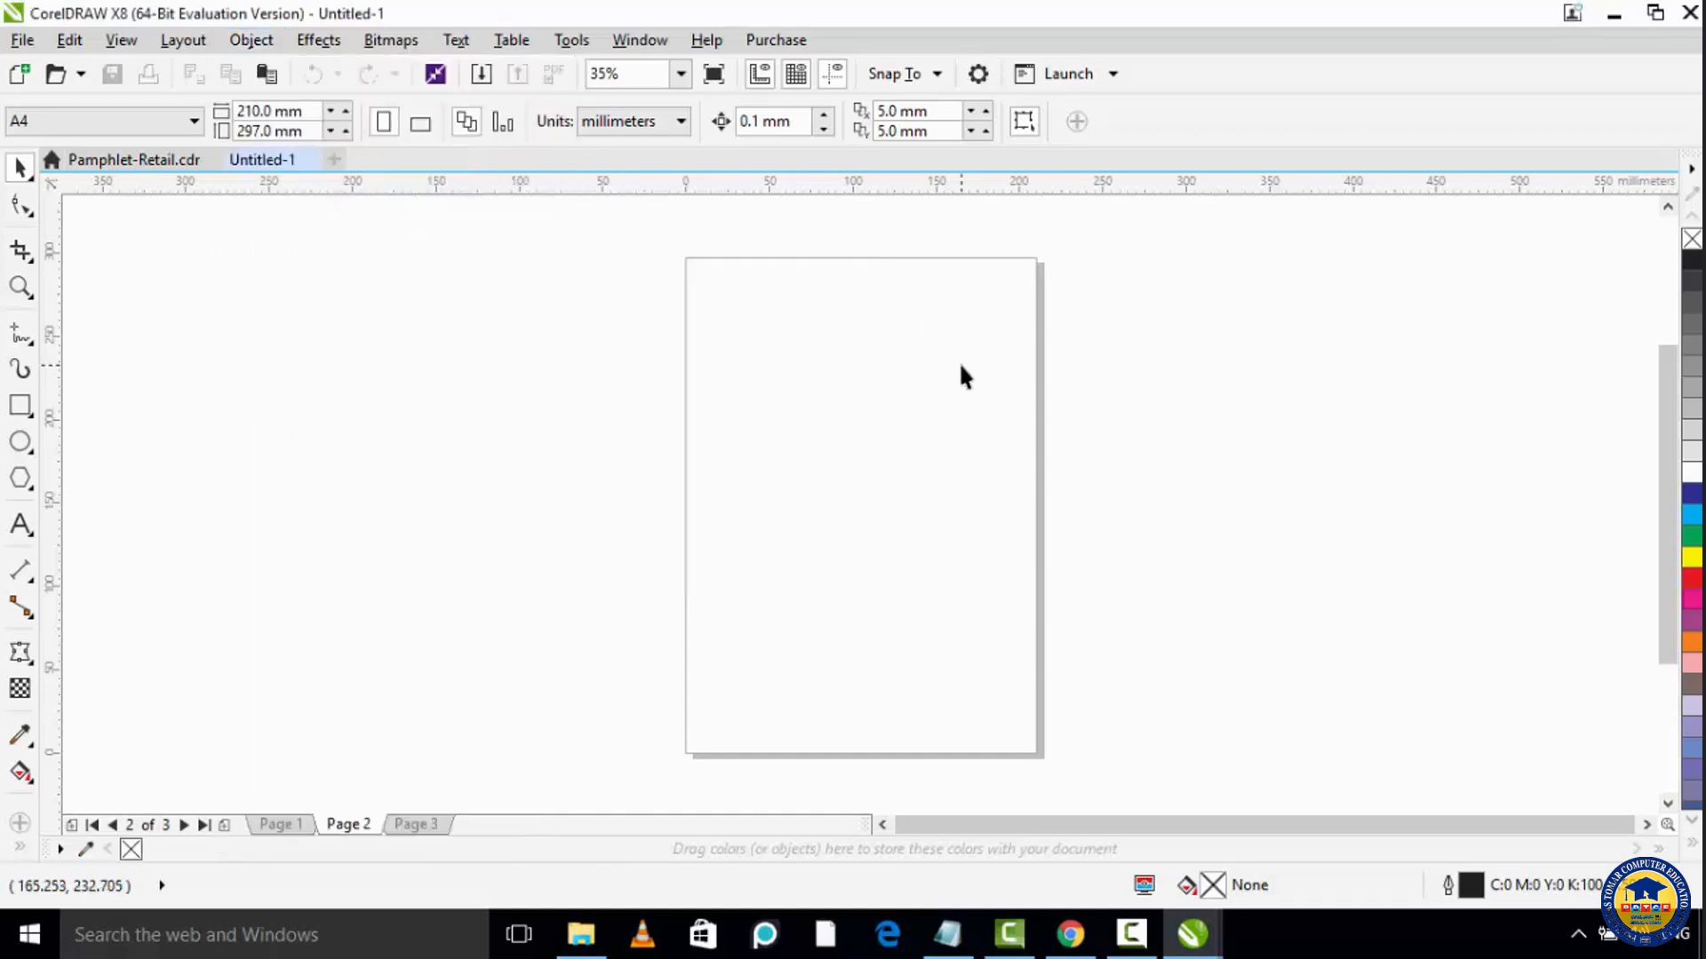
{"action": "scroll", "coordinate": [891, 543], "scroll_direction": "up", "scroll_amount": 1}
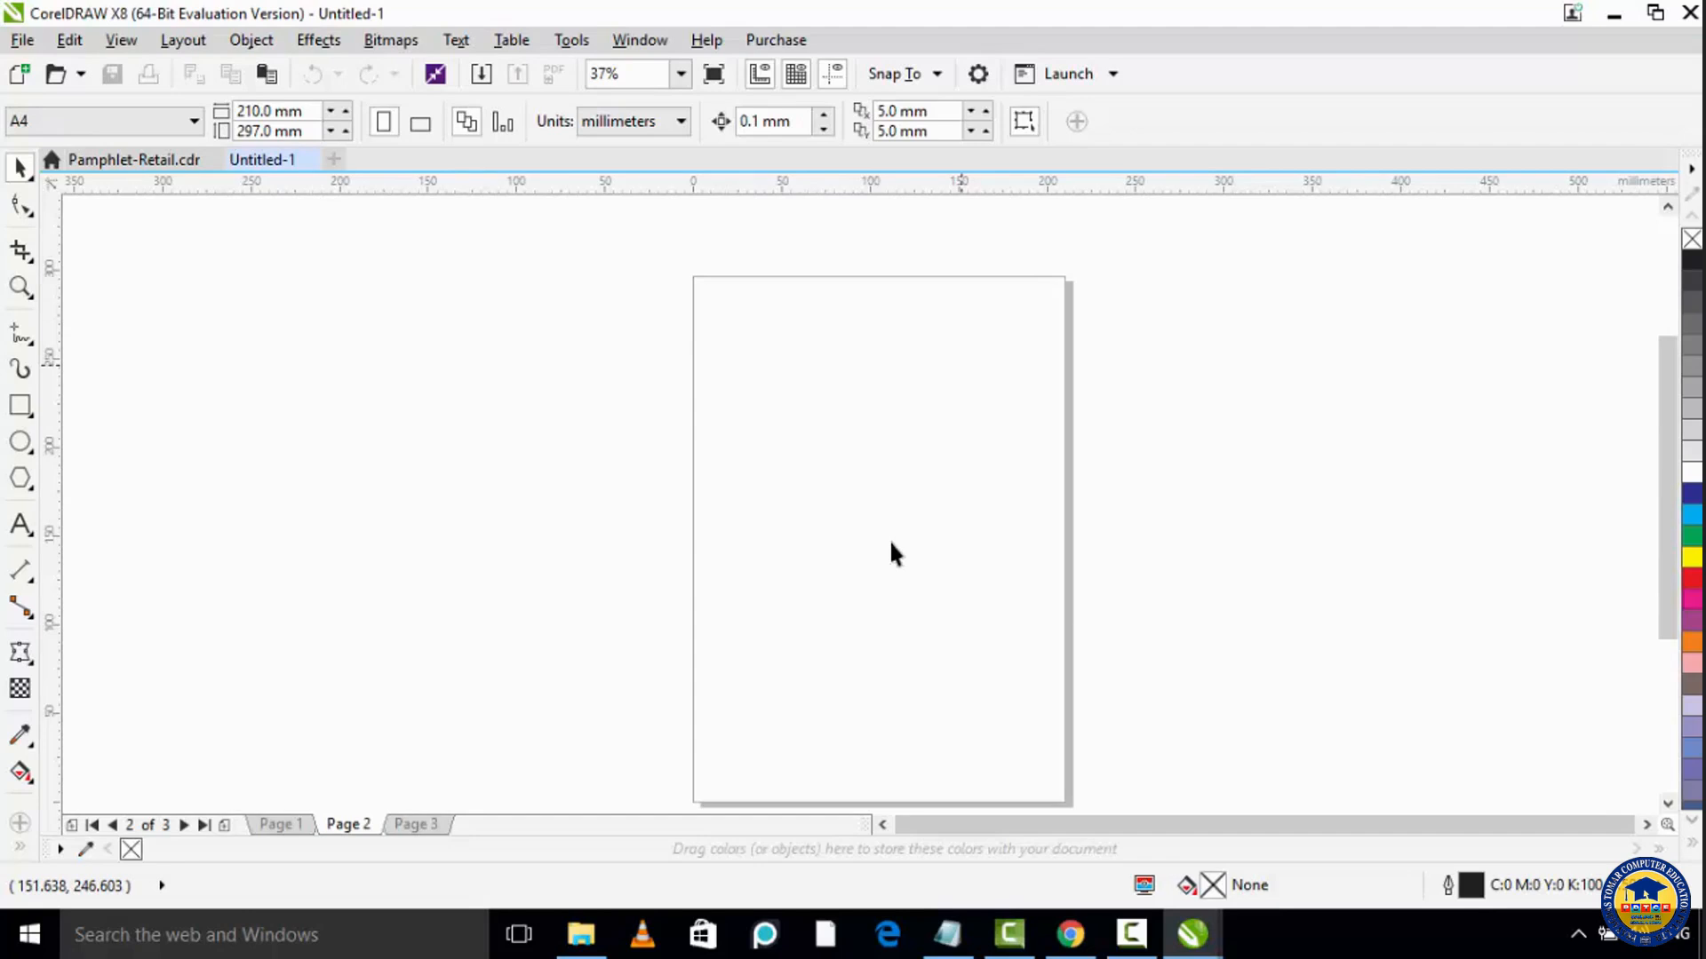
Step: Add two separate artistic texts on page 2: ISHTWORLD.COM near mid-page and SMARTOSYSTEMS.IN above it
{"action": "left_click", "coordinate": [20, 524]}
{"action": "left_click", "coordinate": [767, 493]}
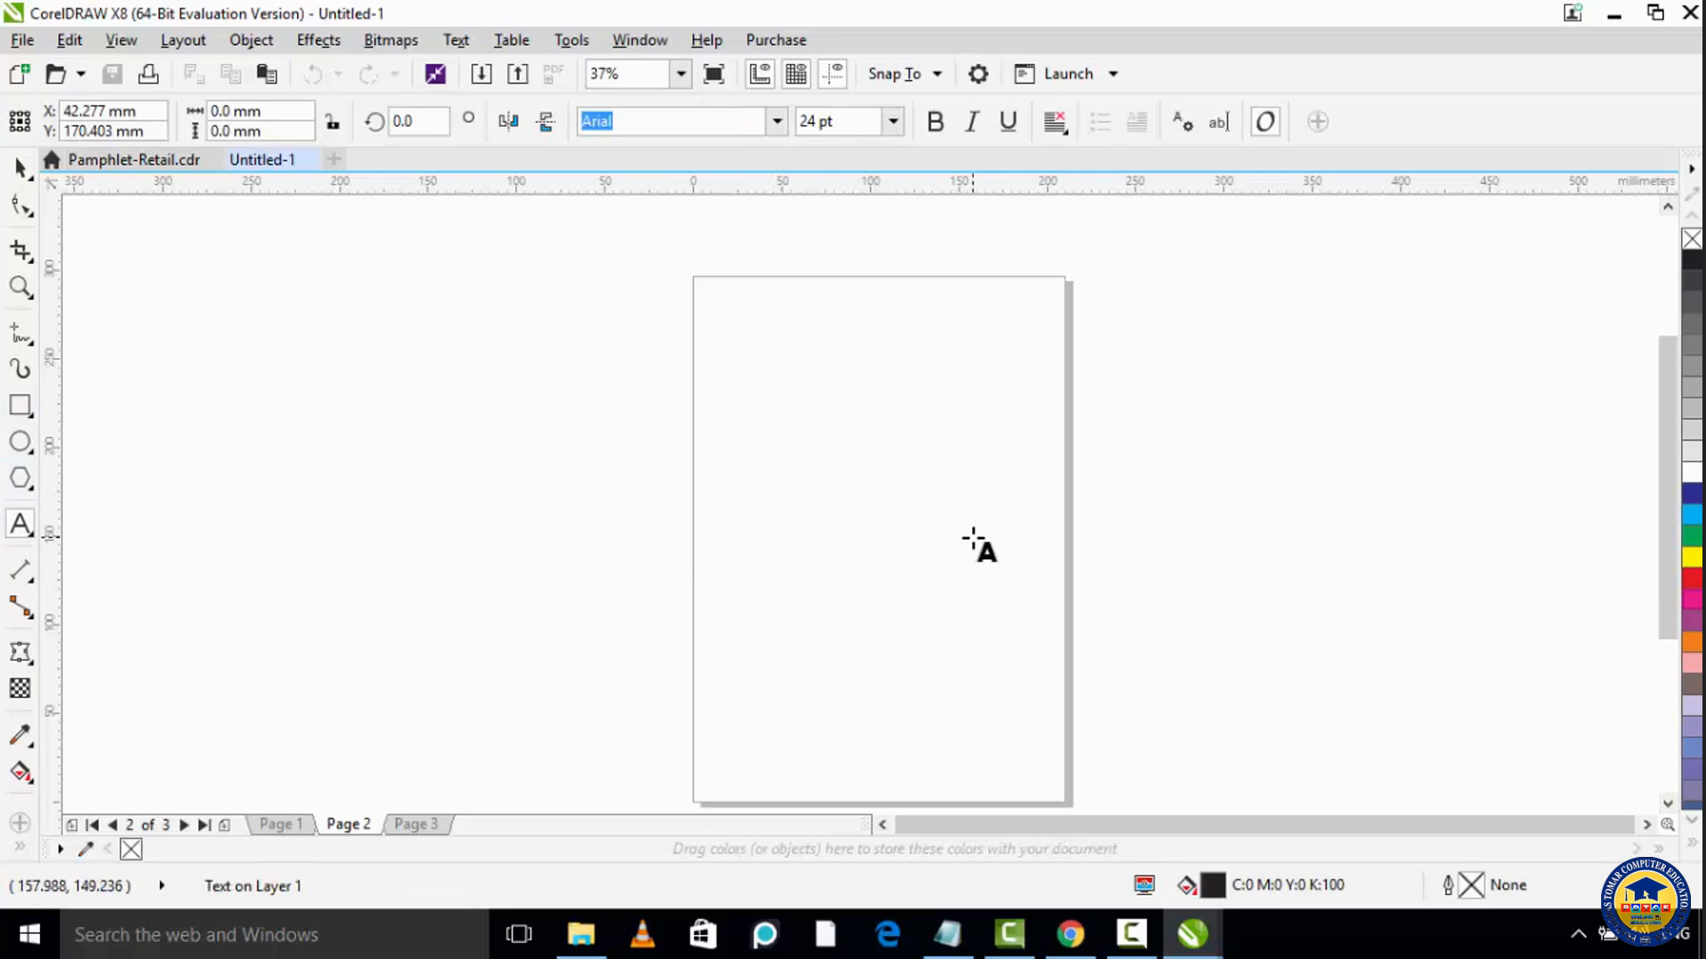
{"action": "type", "text": "ISHTWORLD.COM"}
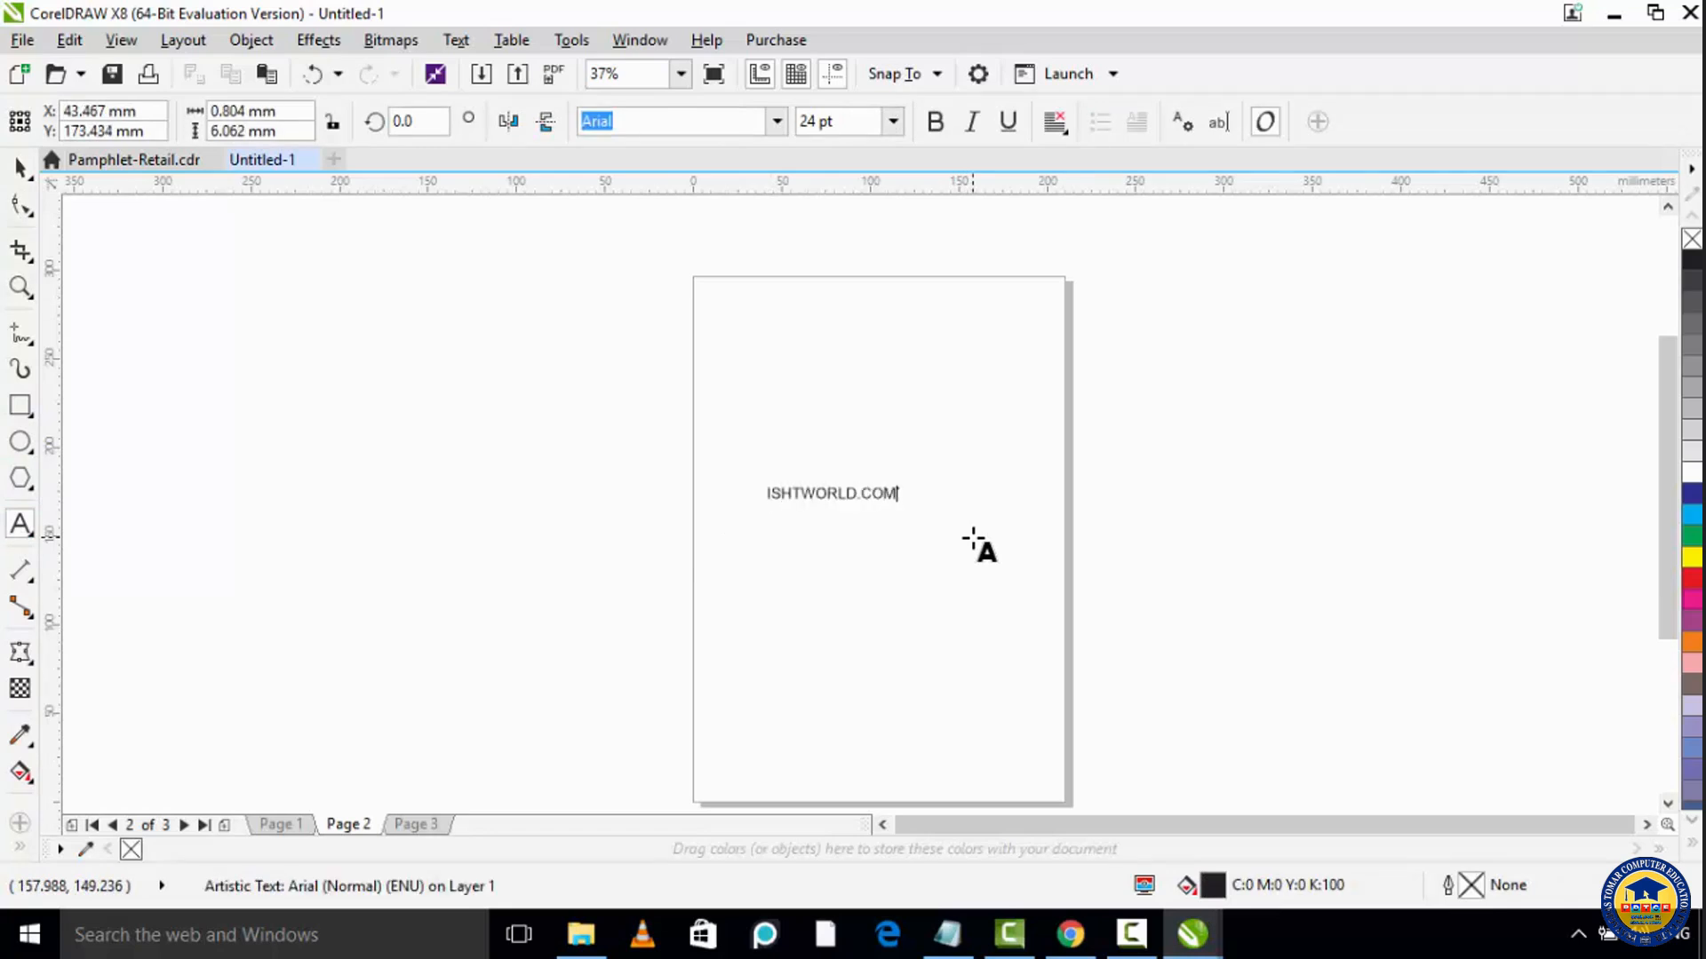
{"action": "left_click", "coordinate": [760, 379]}
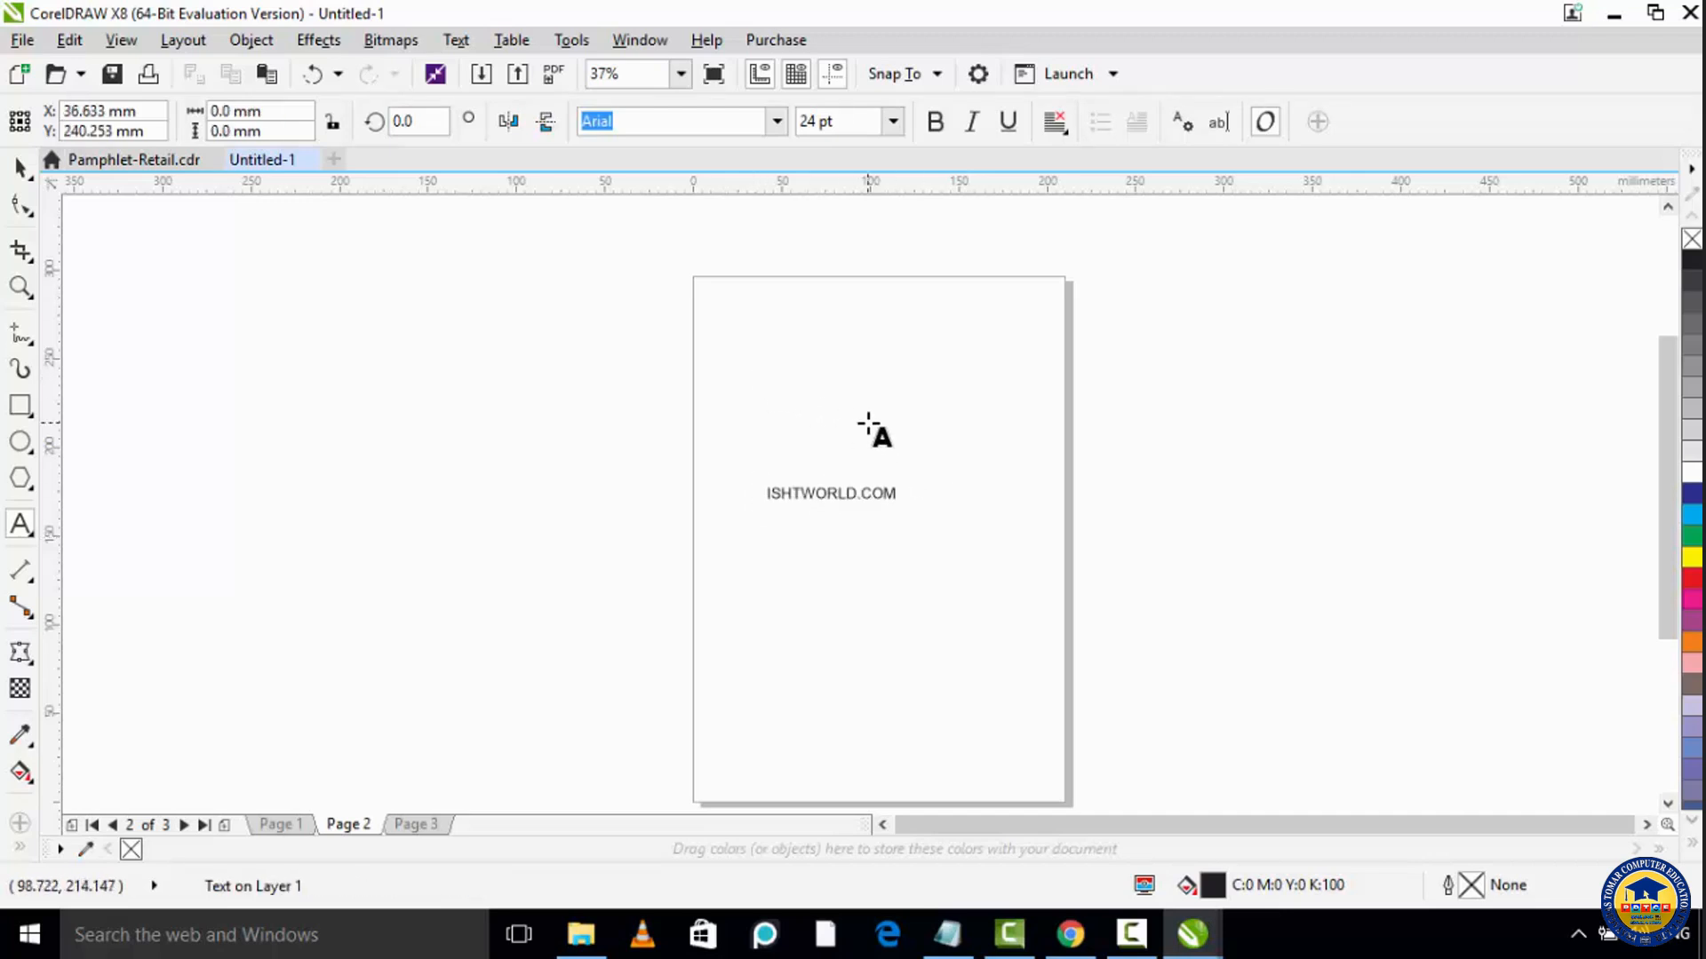
{"action": "type", "text": "SMARTOSYSTEMS.IN"}
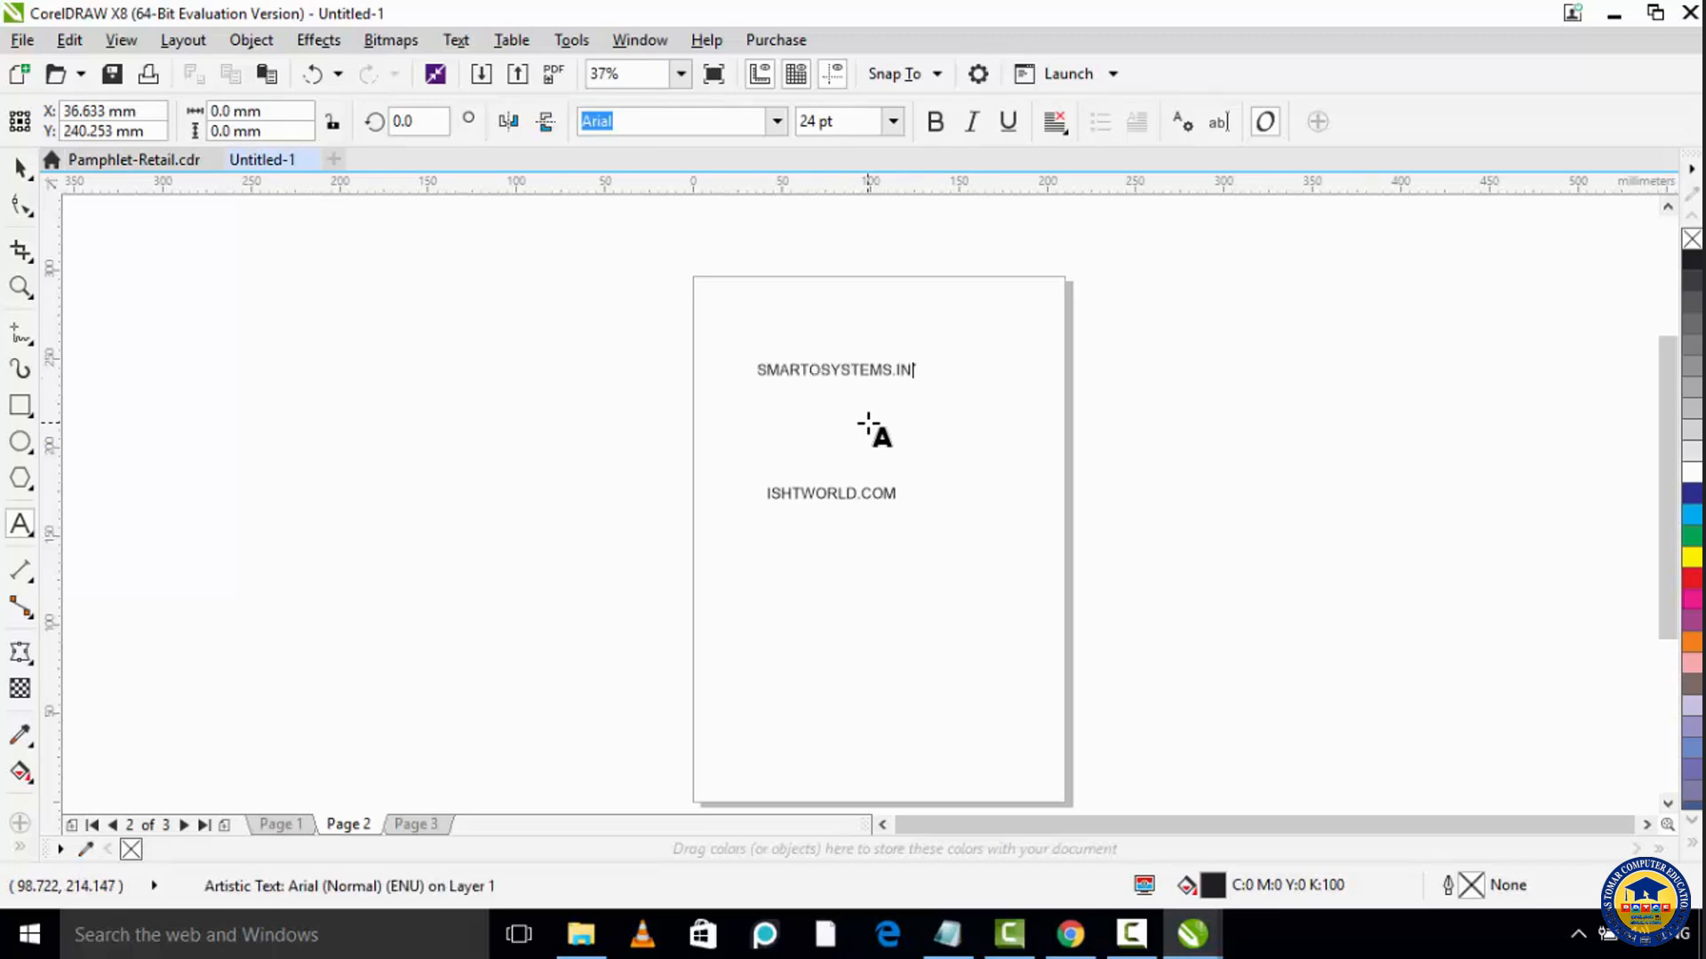
{"action": "key", "text": "Escape"}
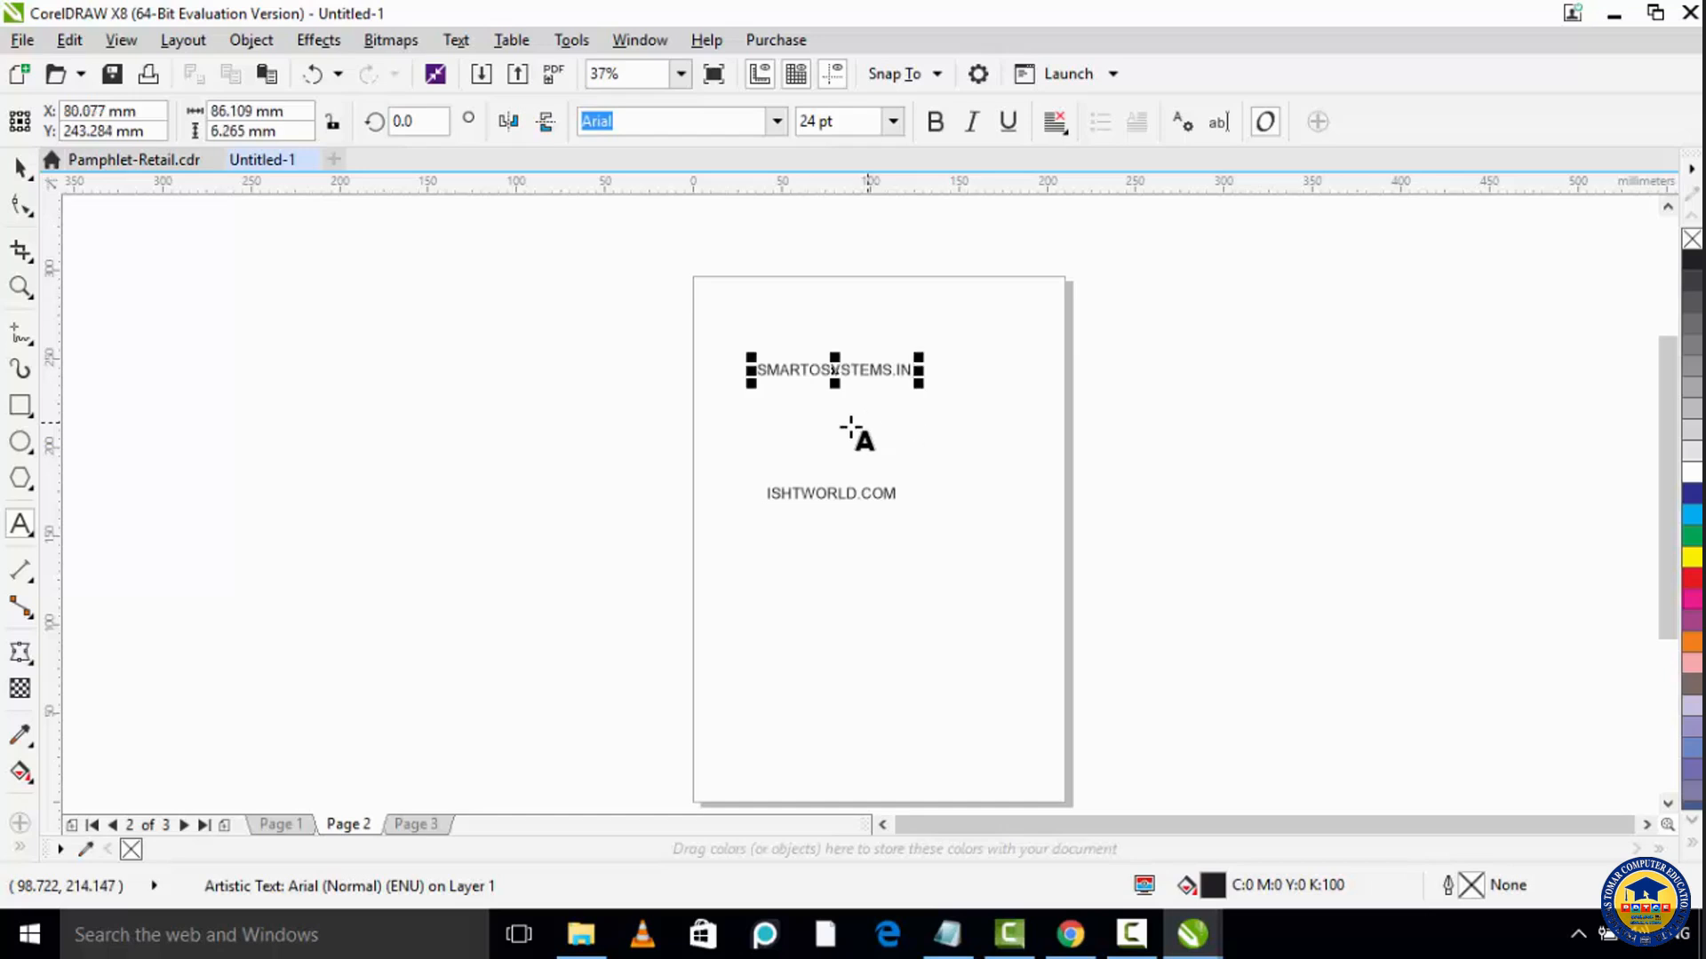
Step: Enlarge the ISHTWORLD.COM text proportionally to about 45 pt and make it bold
{"action": "left_click", "coordinate": [20, 167]}
{"action": "left_click", "coordinate": [871, 551]}
{"action": "left_click", "coordinate": [839, 496]}
{"action": "scroll", "coordinate": [884, 495], "scroll_direction": "up", "scroll_amount": 2}
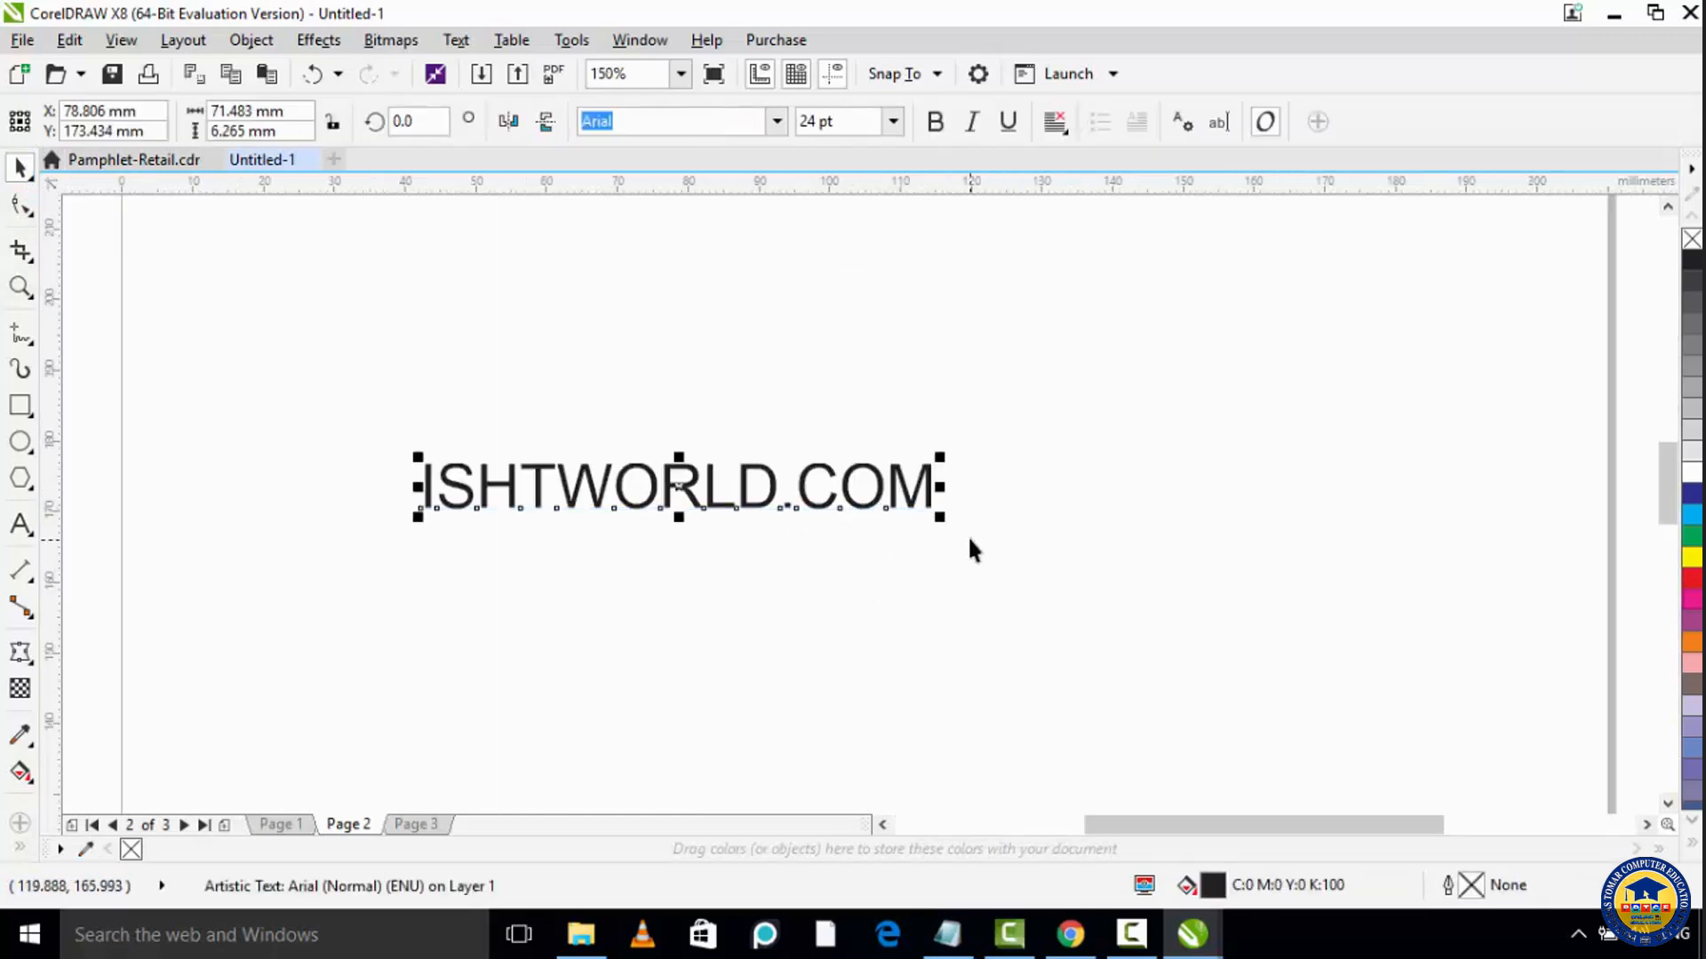
{"action": "left_click_drag", "start_coordinate": [942, 517], "coordinate": [1351, 693]}
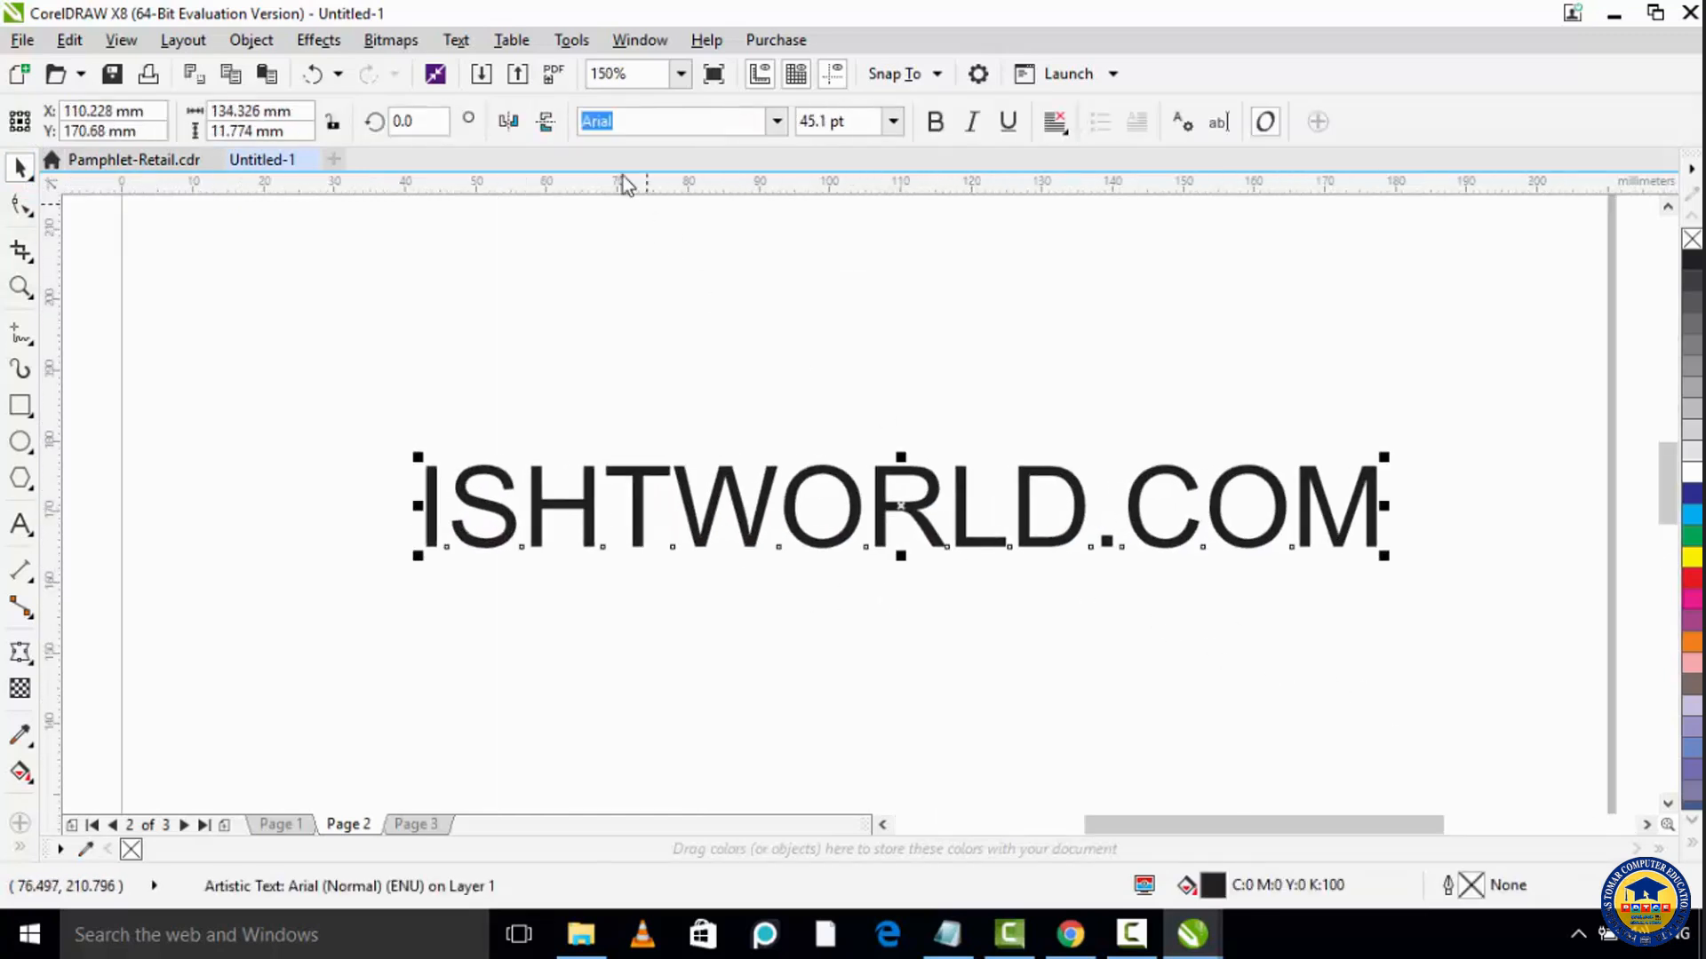
{"action": "left_click", "coordinate": [935, 122]}
{"action": "left_click", "coordinate": [893, 121]}
{"action": "left_click", "coordinate": [894, 126]}
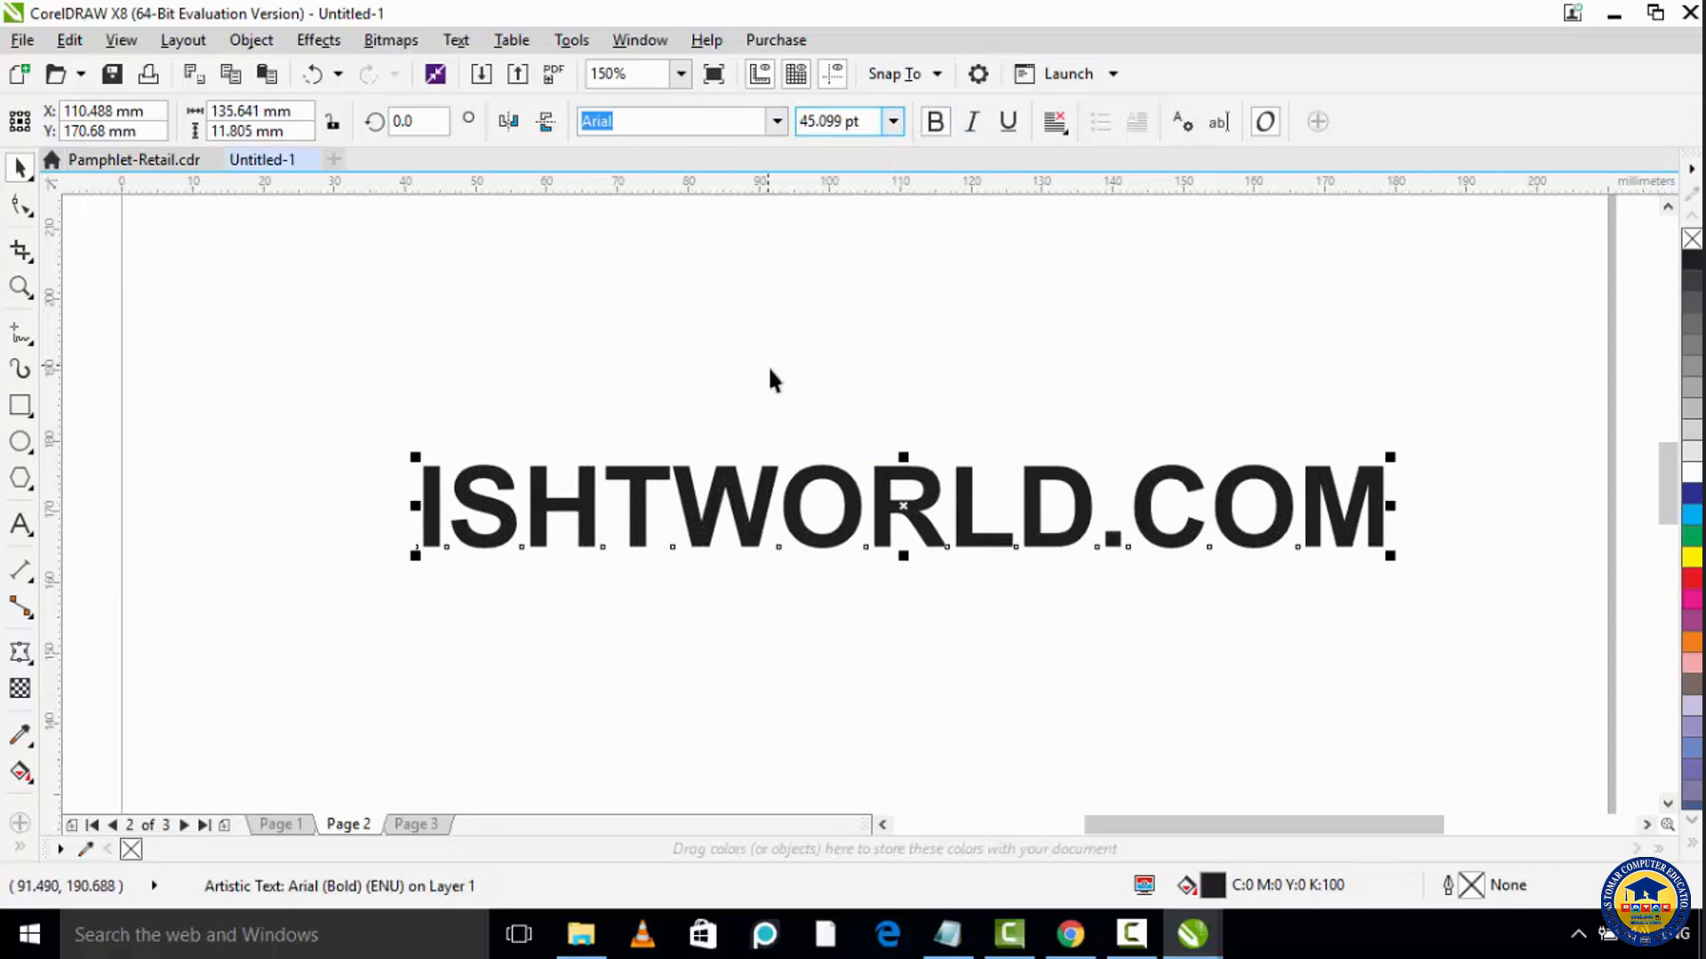
Step: Move the ISHTWORLD.COM text about 12 mm down the page and deselect it
{"action": "scroll", "coordinate": [770, 381], "scroll_direction": "down", "scroll_amount": 2}
{"action": "scroll", "coordinate": [815, 421], "scroll_direction": "up", "scroll_amount": 2}
{"action": "left_click_drag", "start_coordinate": [883, 484], "coordinate": [875, 569]}
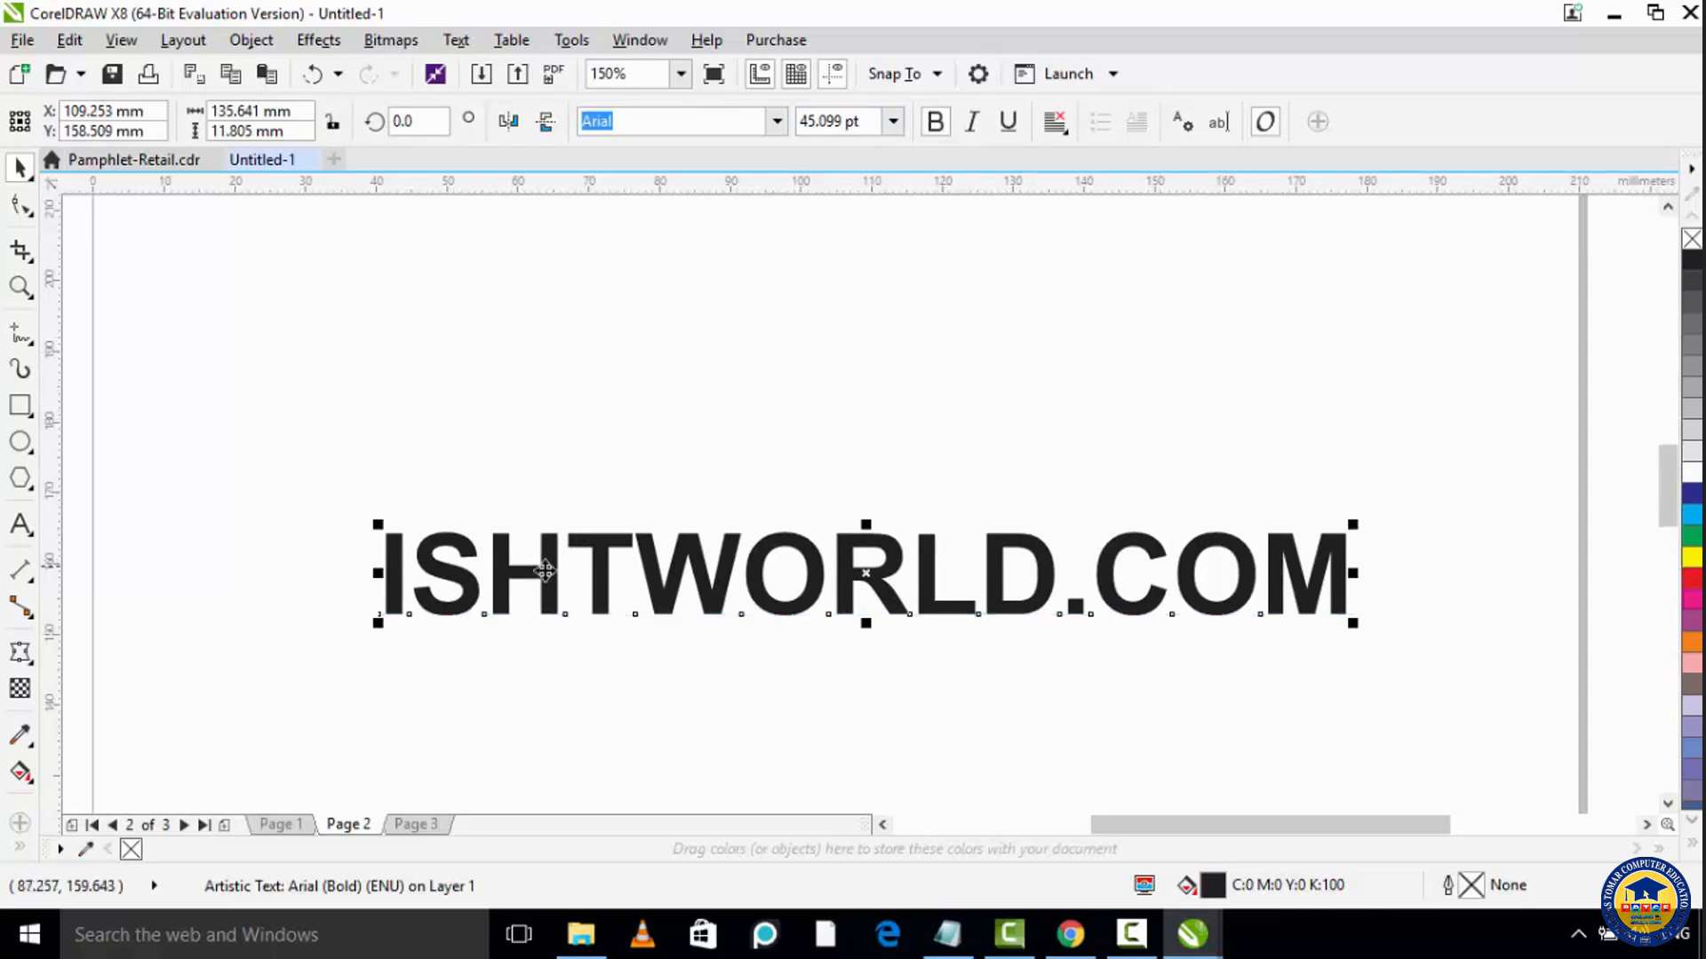
{"action": "left_click", "coordinate": [429, 380]}
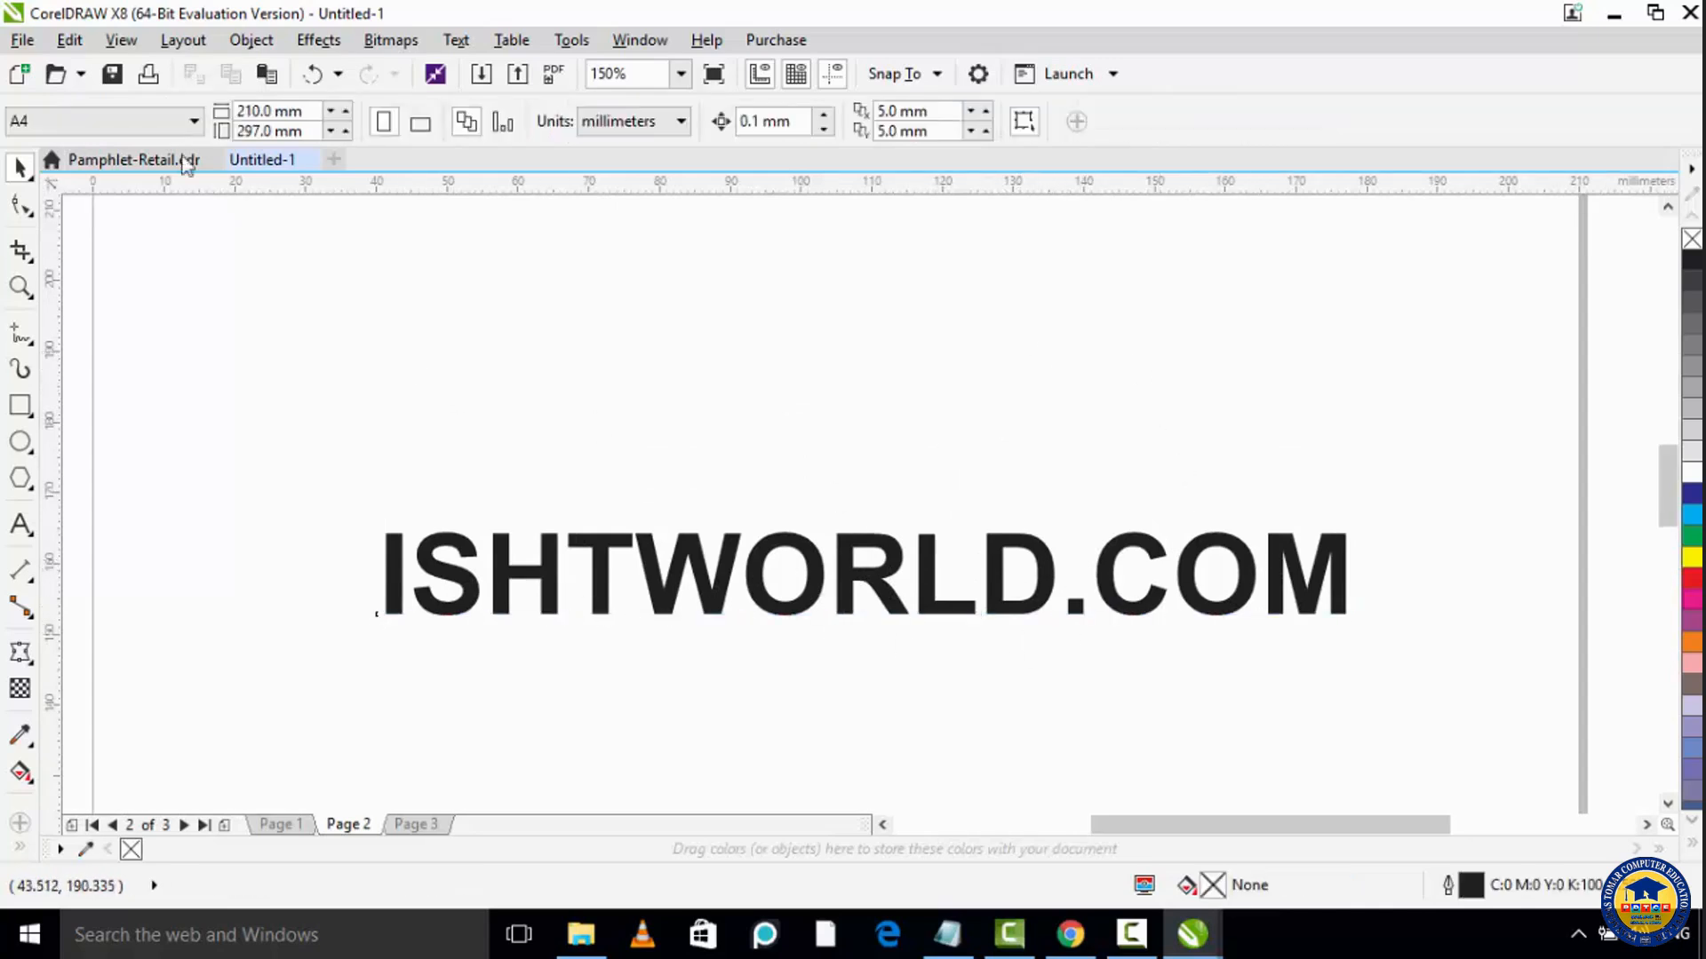
Step: Import the NEW2 image from the COREL OUTPUT folder and place it above ISHTWORLD.COM, about 131 mm wide by 60 mm high
{"action": "left_click", "coordinate": [22, 40]}
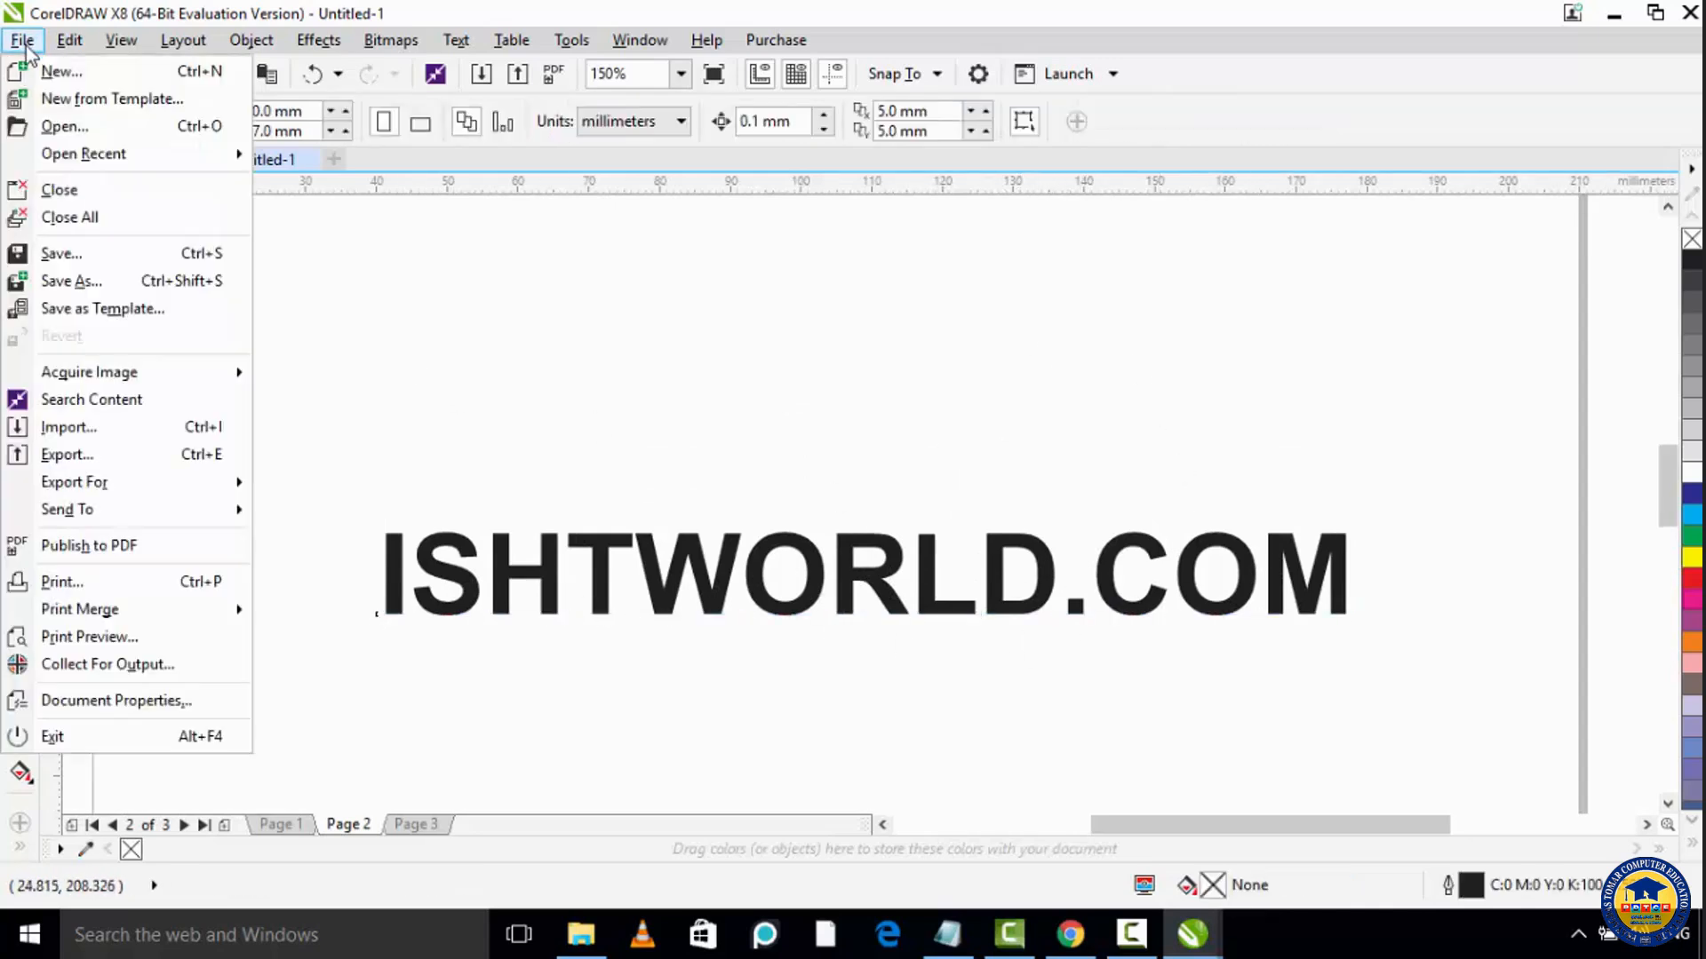
{"action": "left_click", "coordinate": [87, 433]}
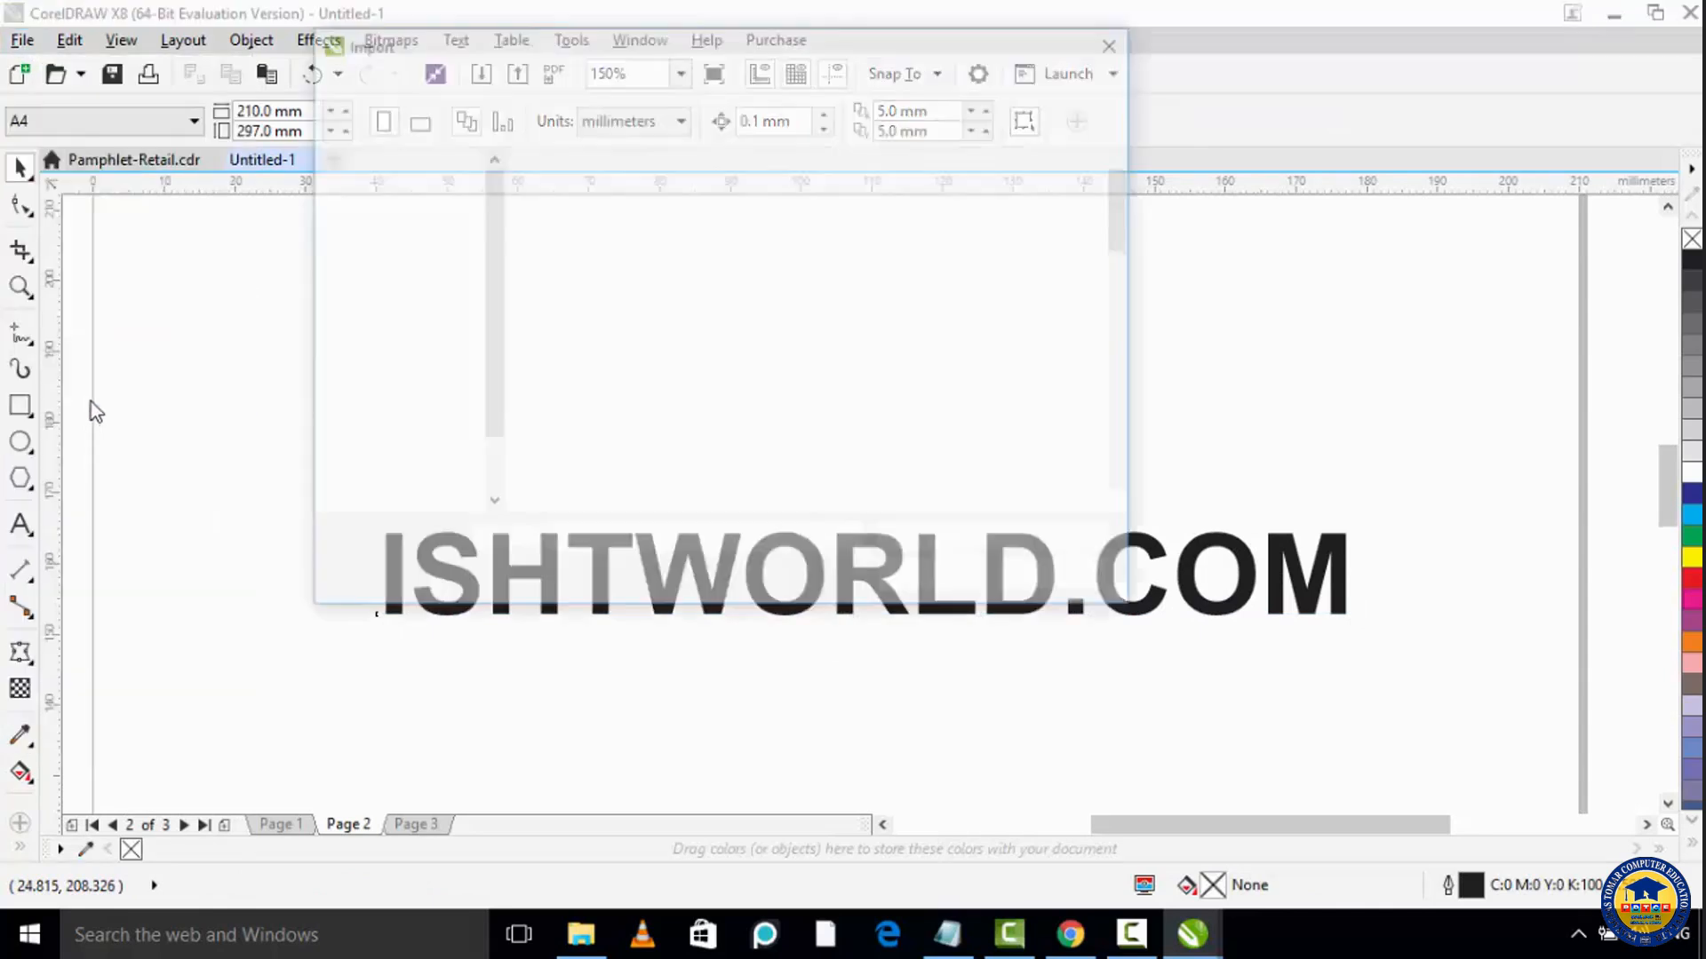
{"action": "left_click", "coordinate": [681, 387]}
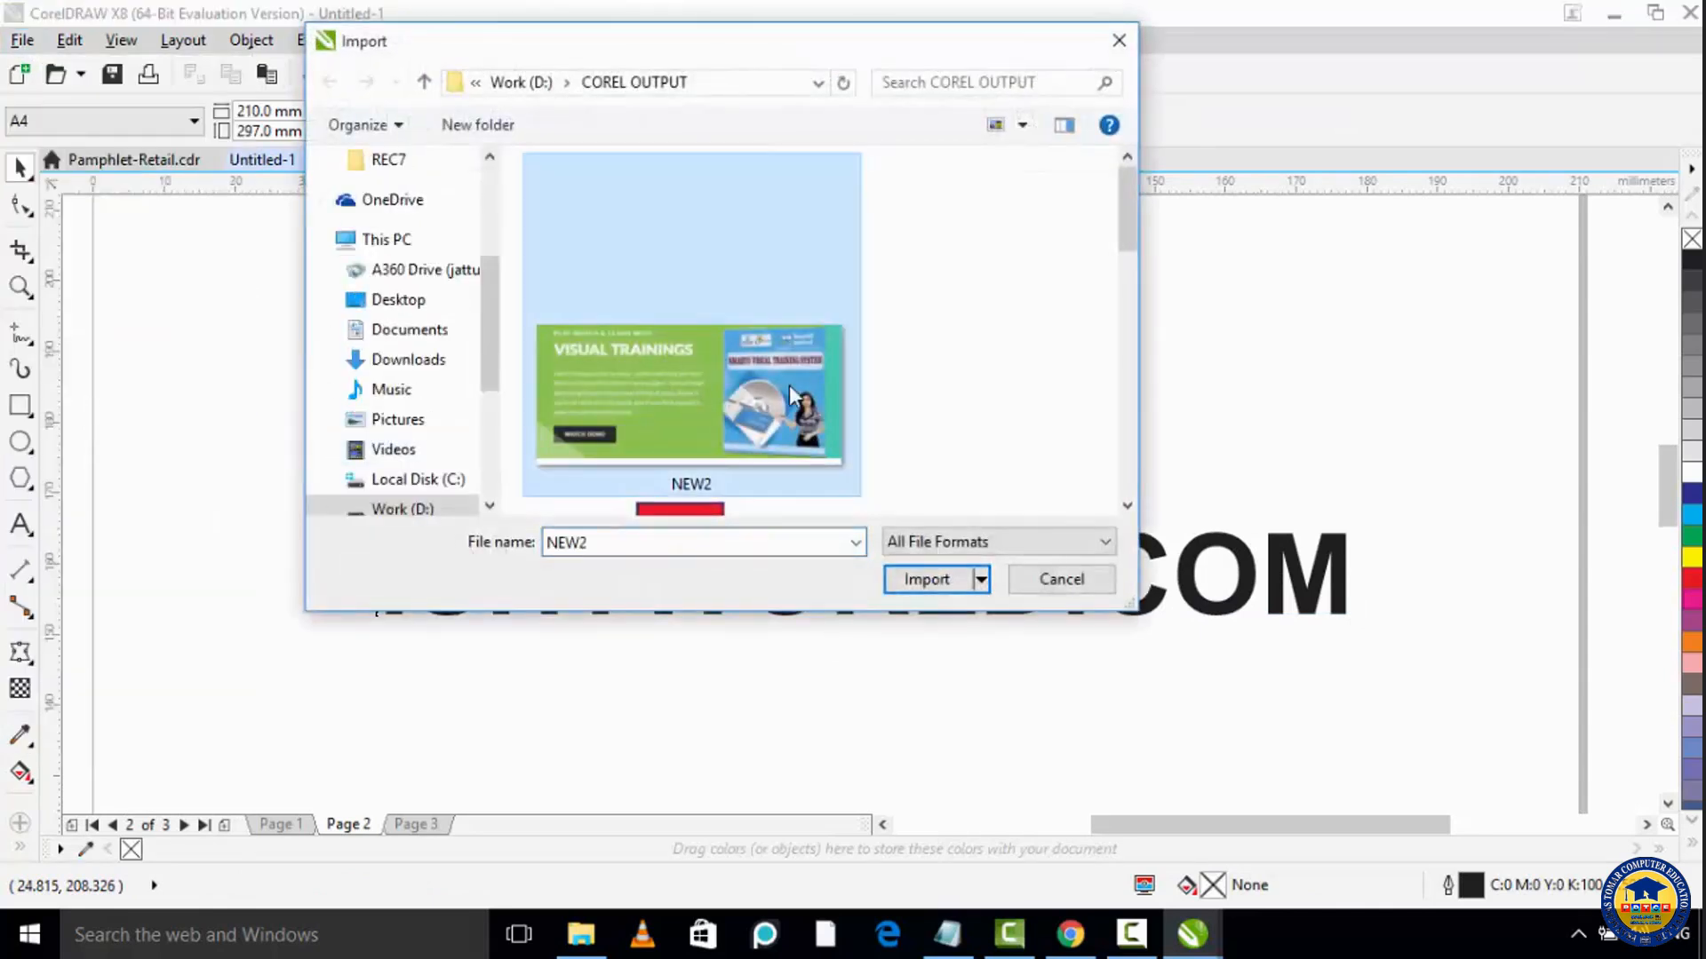
{"action": "left_click", "coordinate": [946, 583]}
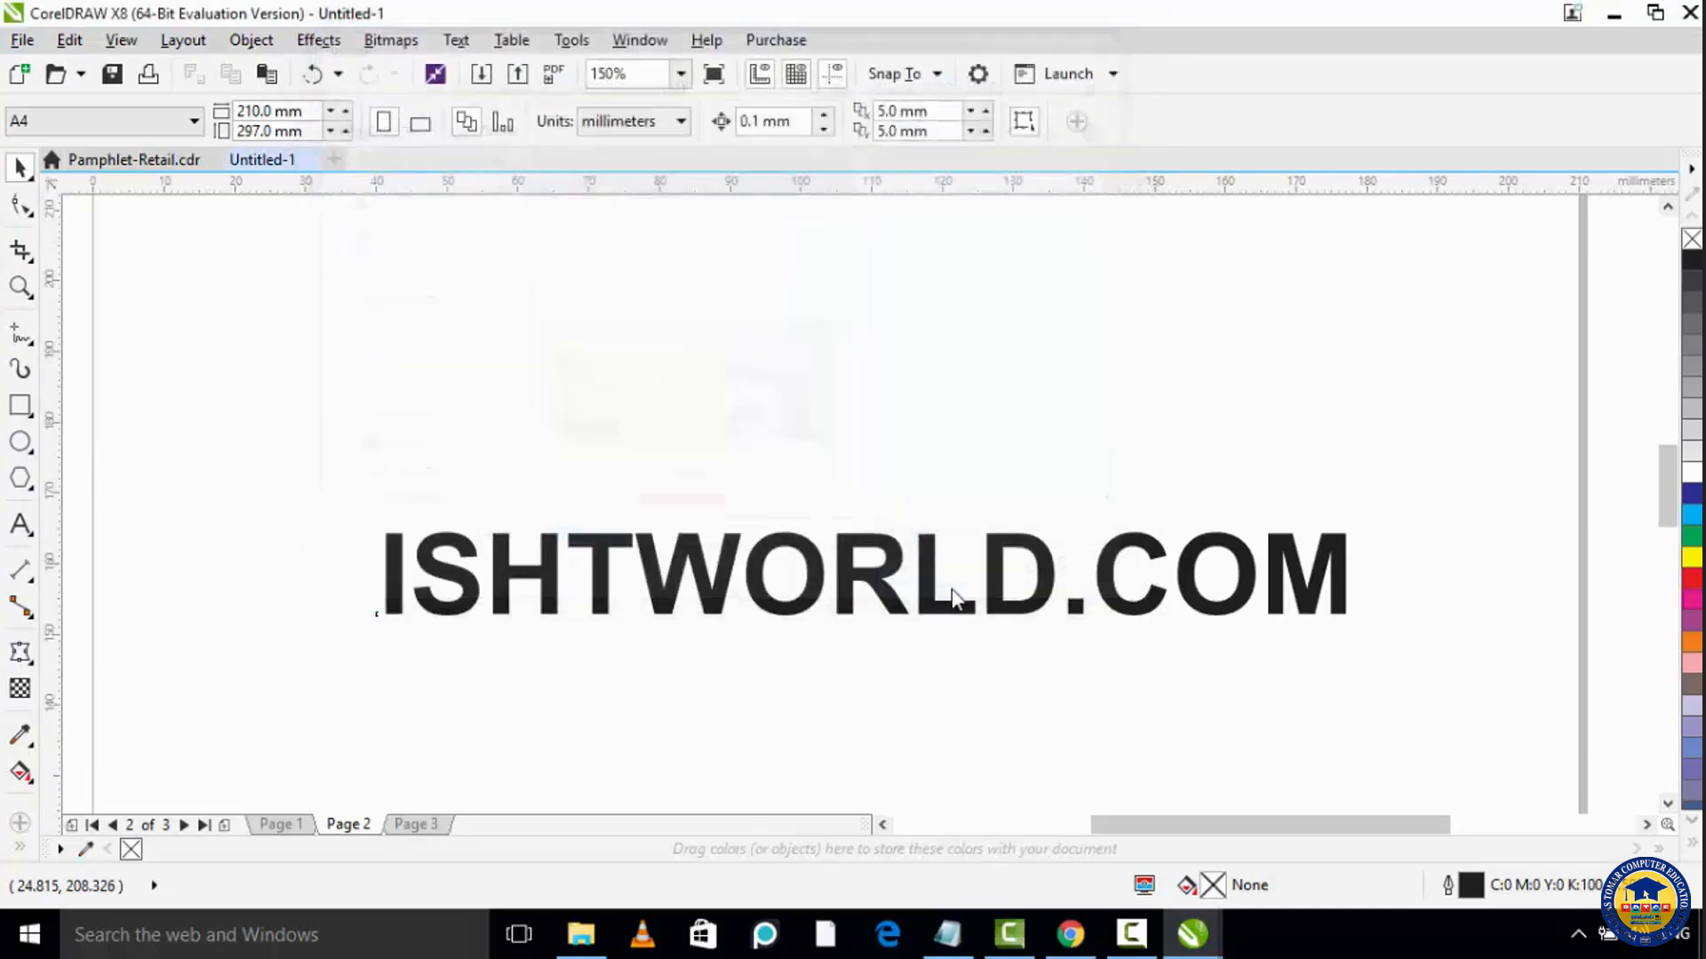
{"action": "scroll", "coordinate": [533, 355], "scroll_direction": "down", "scroll_amount": 3}
{"action": "left_click_drag", "start_coordinate": [483, 262], "coordinate": [814, 383]}
{"action": "scroll", "coordinate": [510, 325], "scroll_direction": "up", "scroll_amount": 2}
{"action": "scroll", "coordinate": [645, 335], "scroll_direction": "up", "scroll_amount": 1}
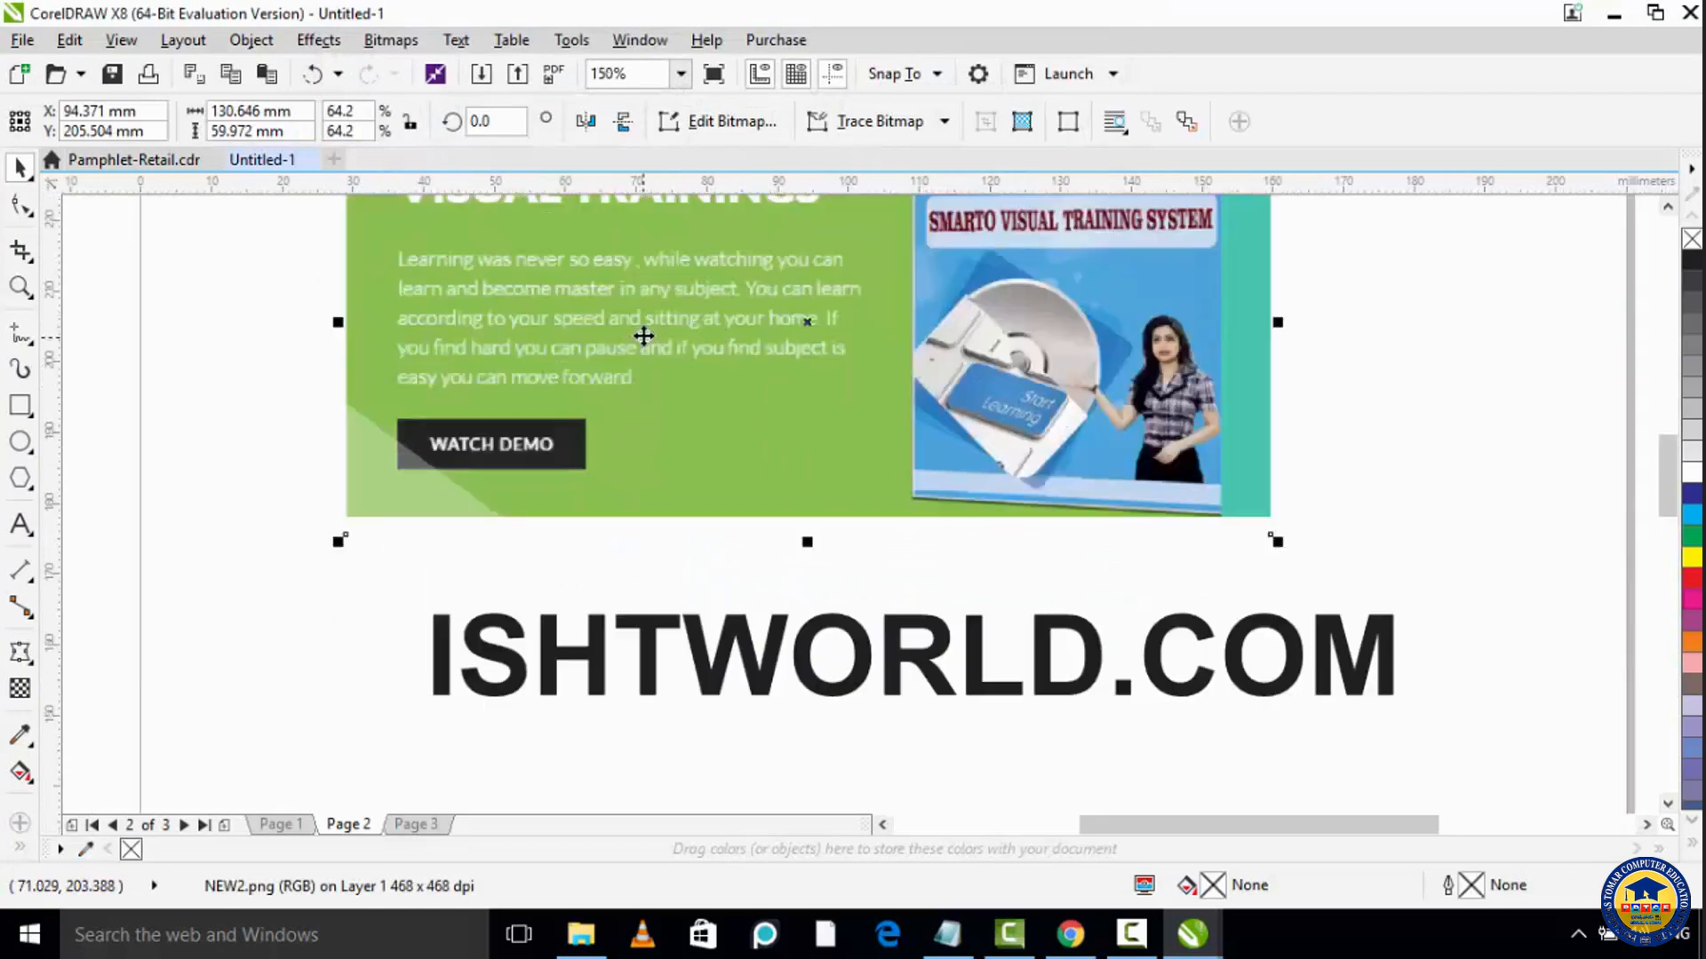
Step: Reposition the ISHTWORLD.COM text and the NEW2 image so both are centred horizontally at about 98 mm
{"action": "scroll", "coordinate": [705, 335], "scroll_direction": "down", "scroll_amount": 1}
{"action": "left_click_drag", "start_coordinate": [629, 315], "coordinate": [666, 462]}
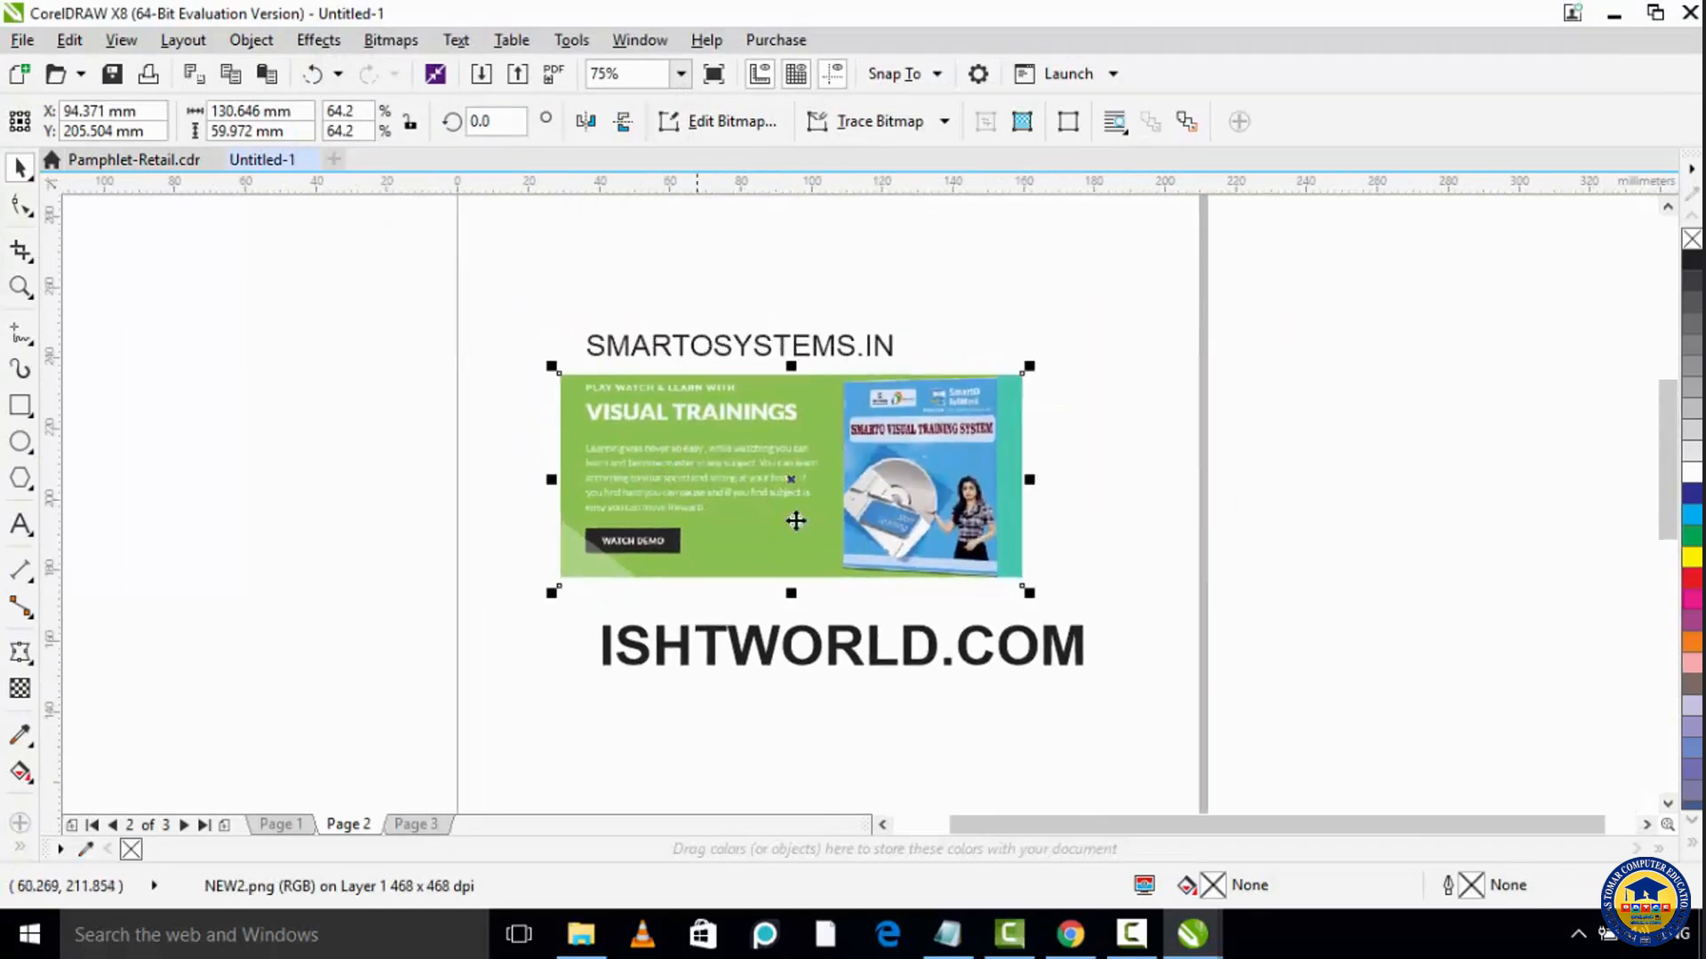
{"action": "scroll", "coordinate": [720, 488], "scroll_direction": "up", "scroll_amount": 1}
{"action": "scroll", "coordinate": [770, 476], "scroll_direction": "up", "scroll_amount": 1}
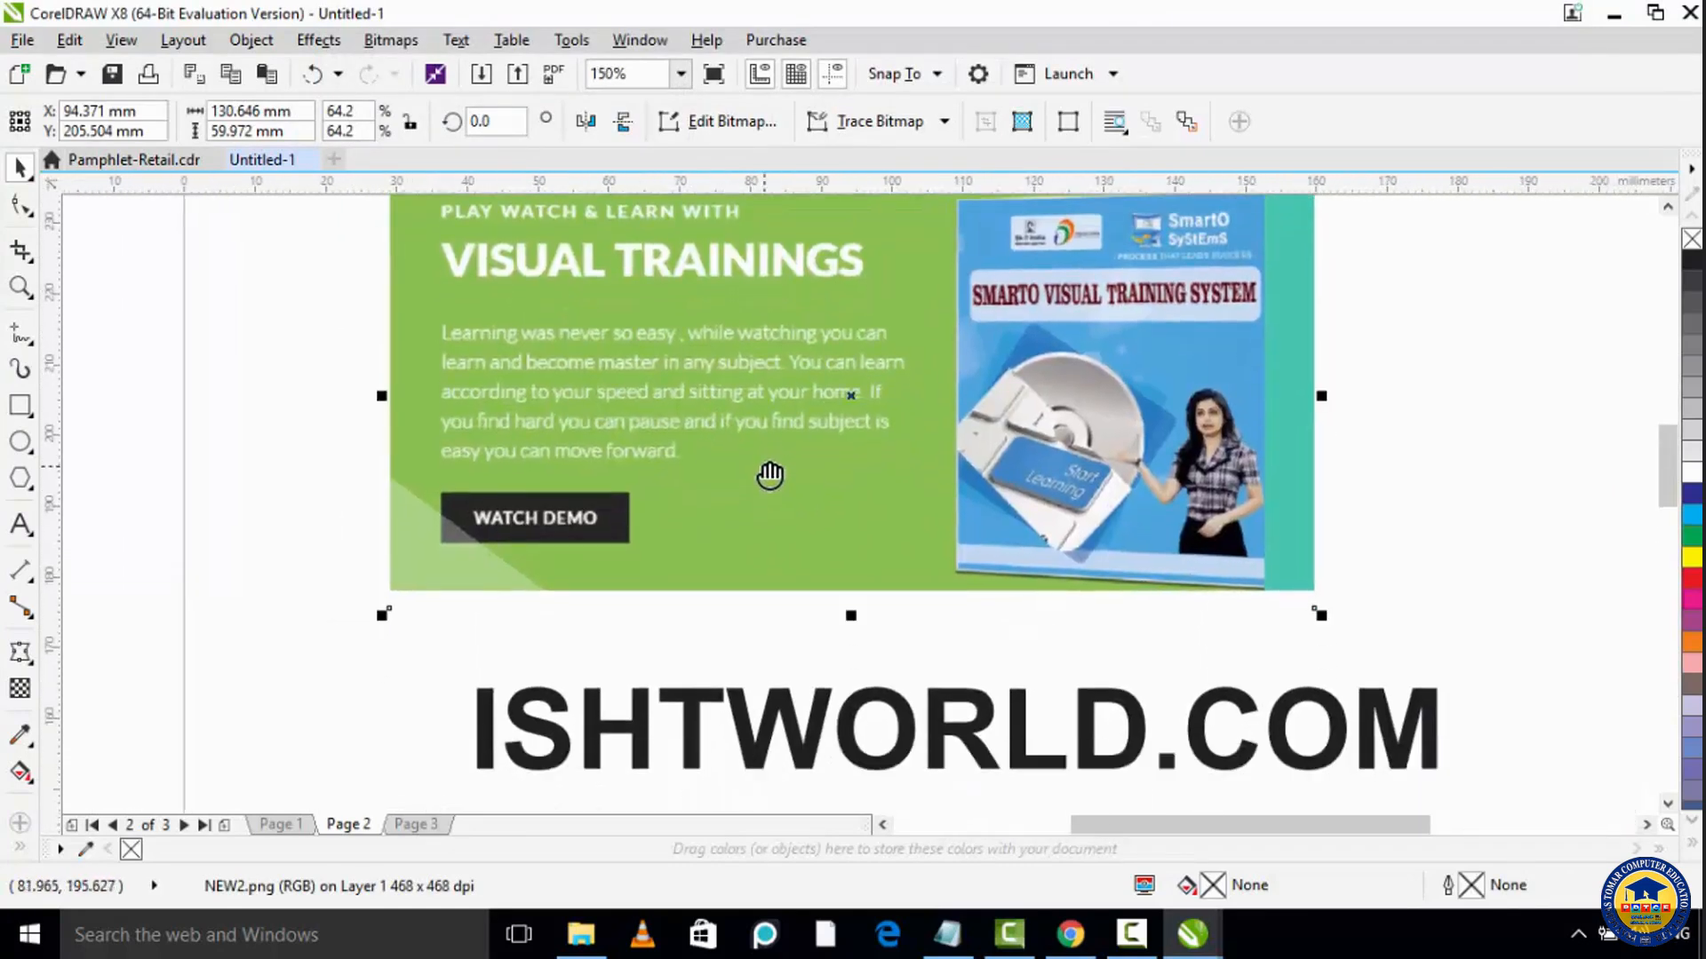
{"action": "left_click_drag", "start_coordinate": [855, 479], "coordinate": [867, 502]}
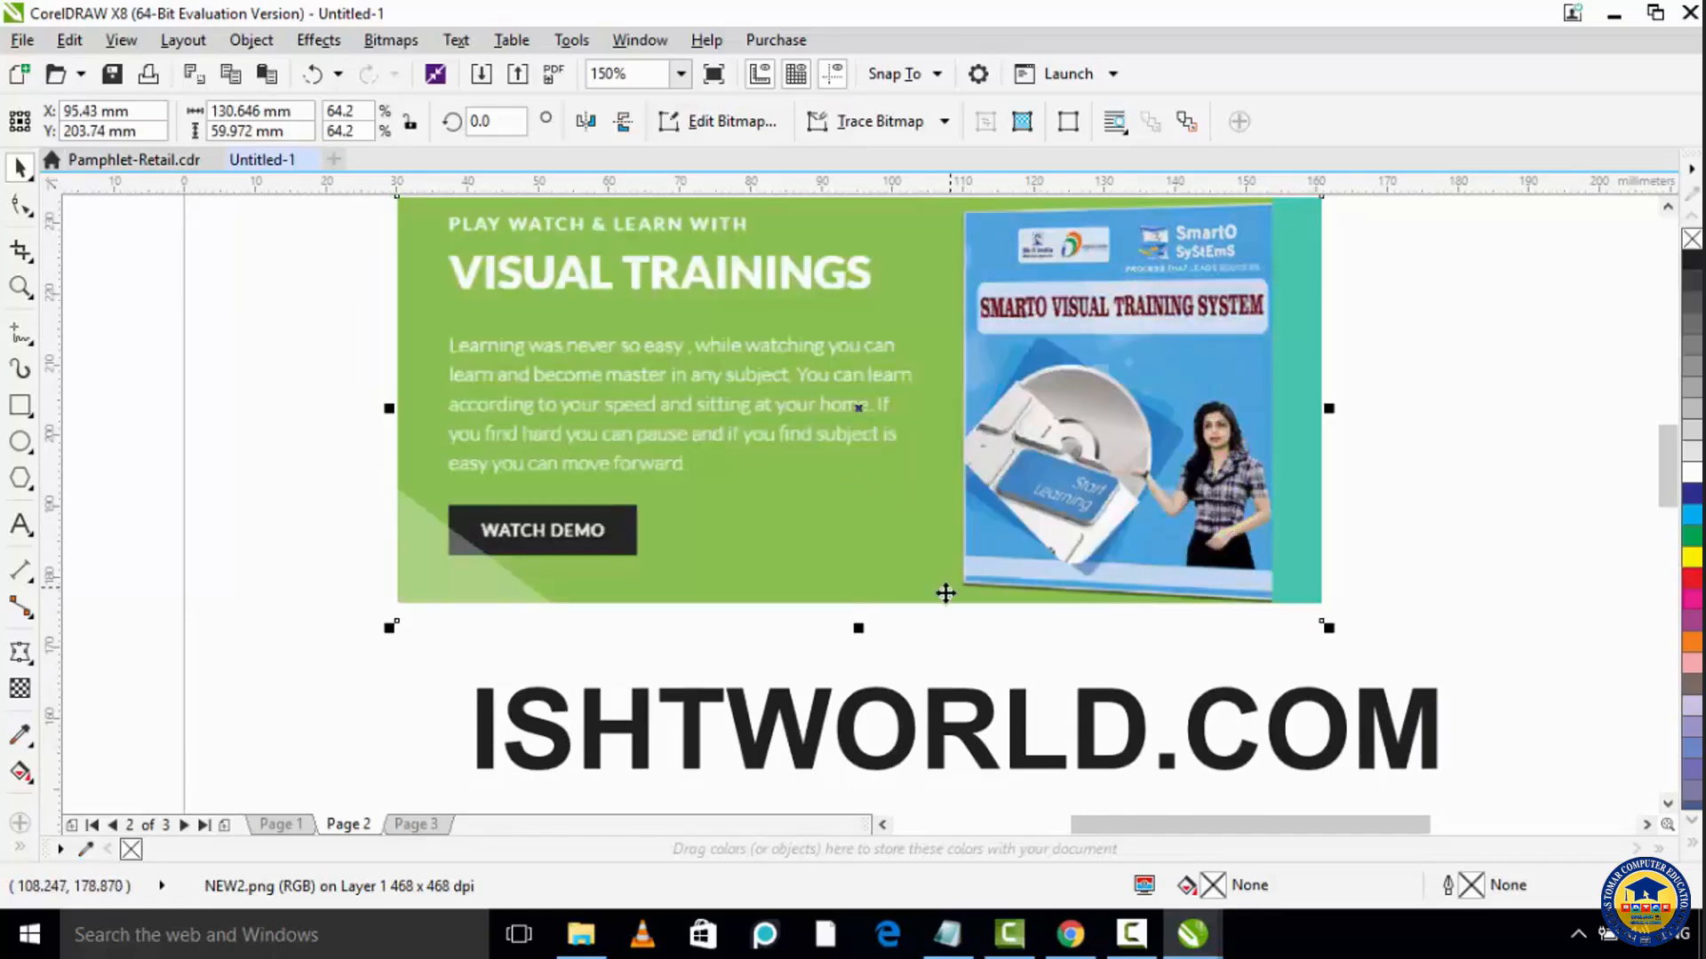
{"action": "left_click_drag", "start_coordinate": [924, 726], "coordinate": [862, 732]}
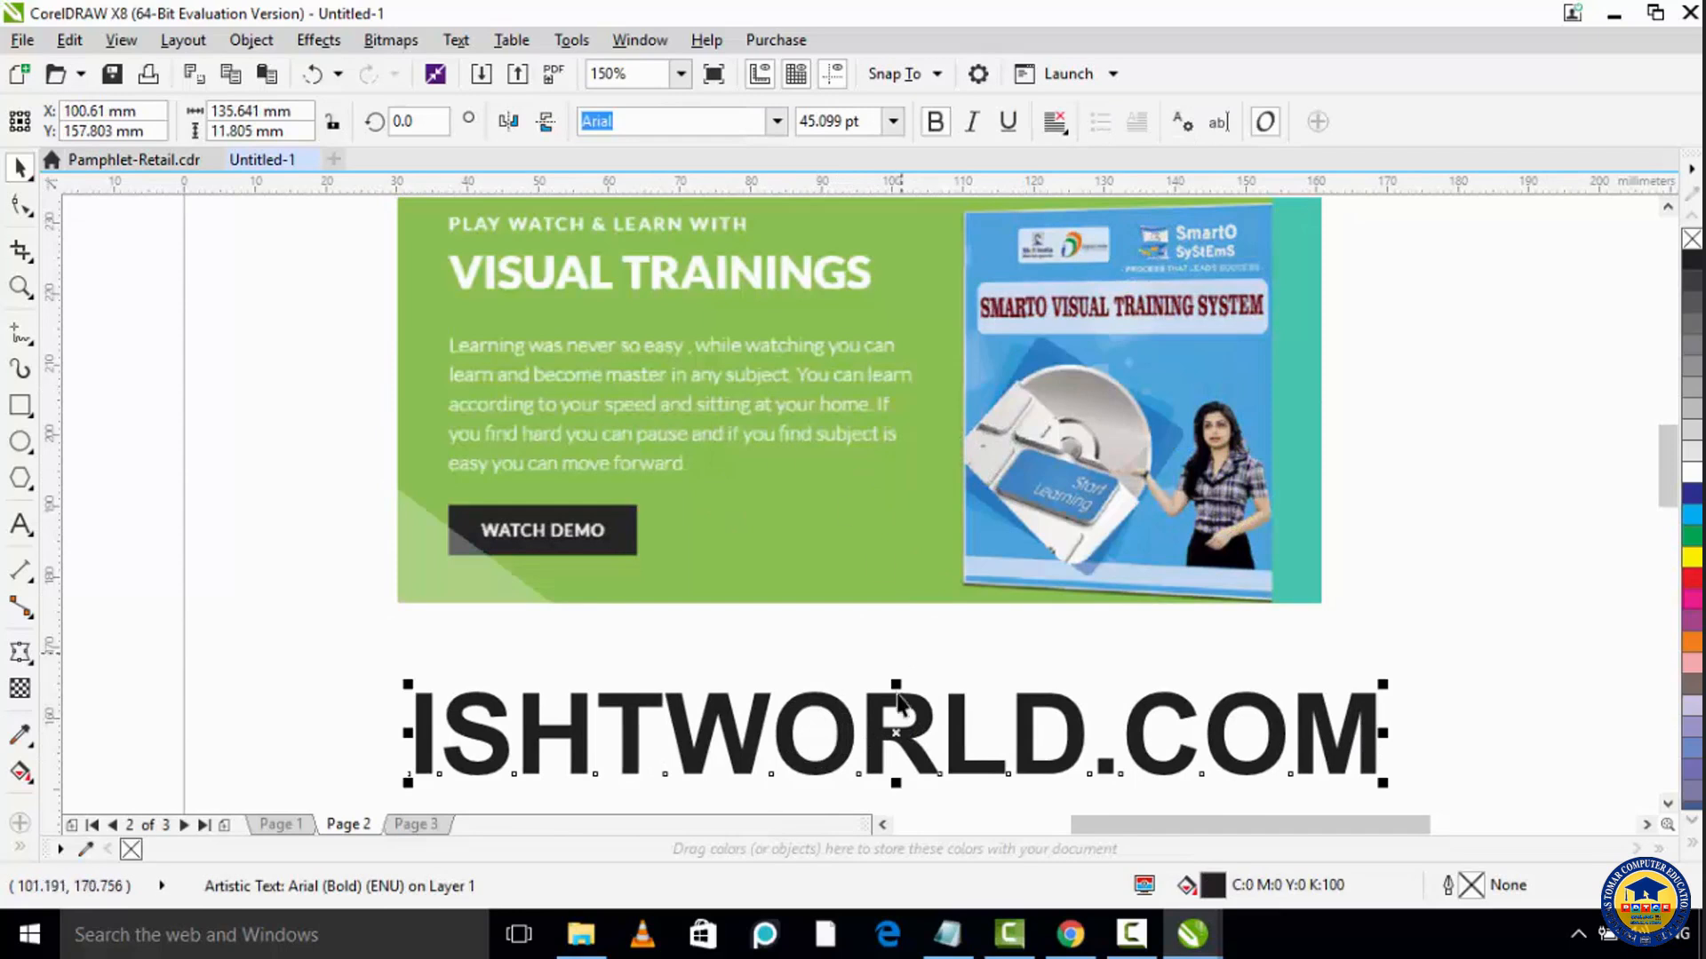
{"action": "left_click_drag", "start_coordinate": [876, 736], "coordinate": [855, 733]}
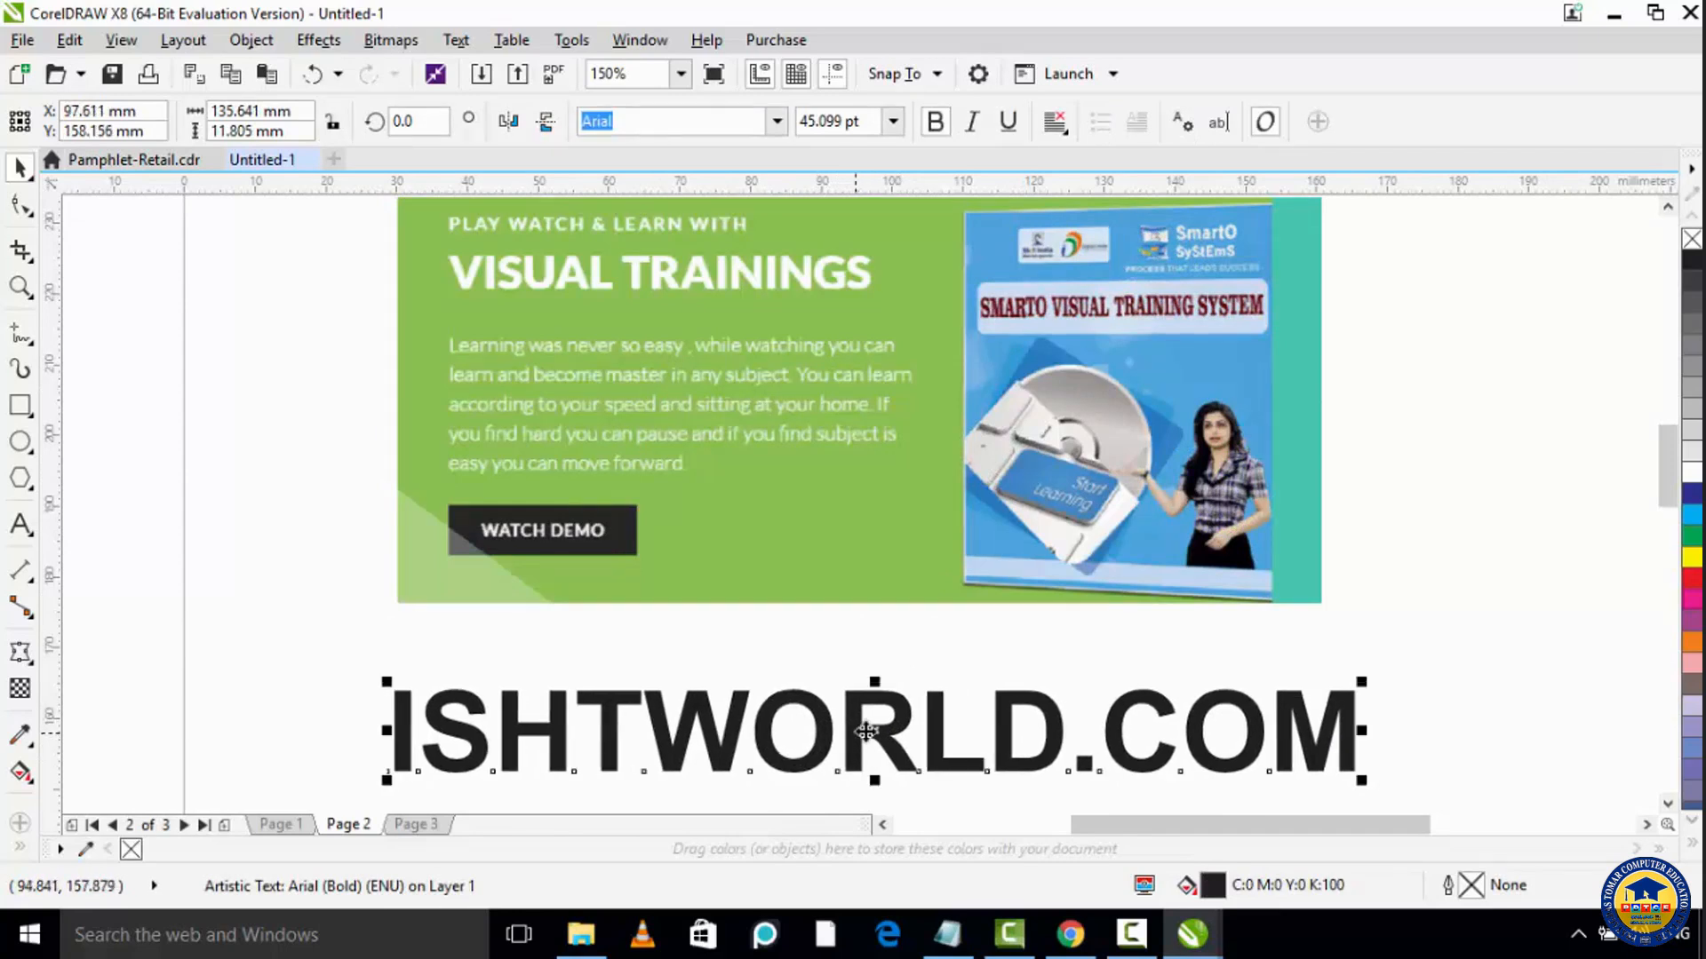
{"action": "left_click", "coordinate": [1466, 516]}
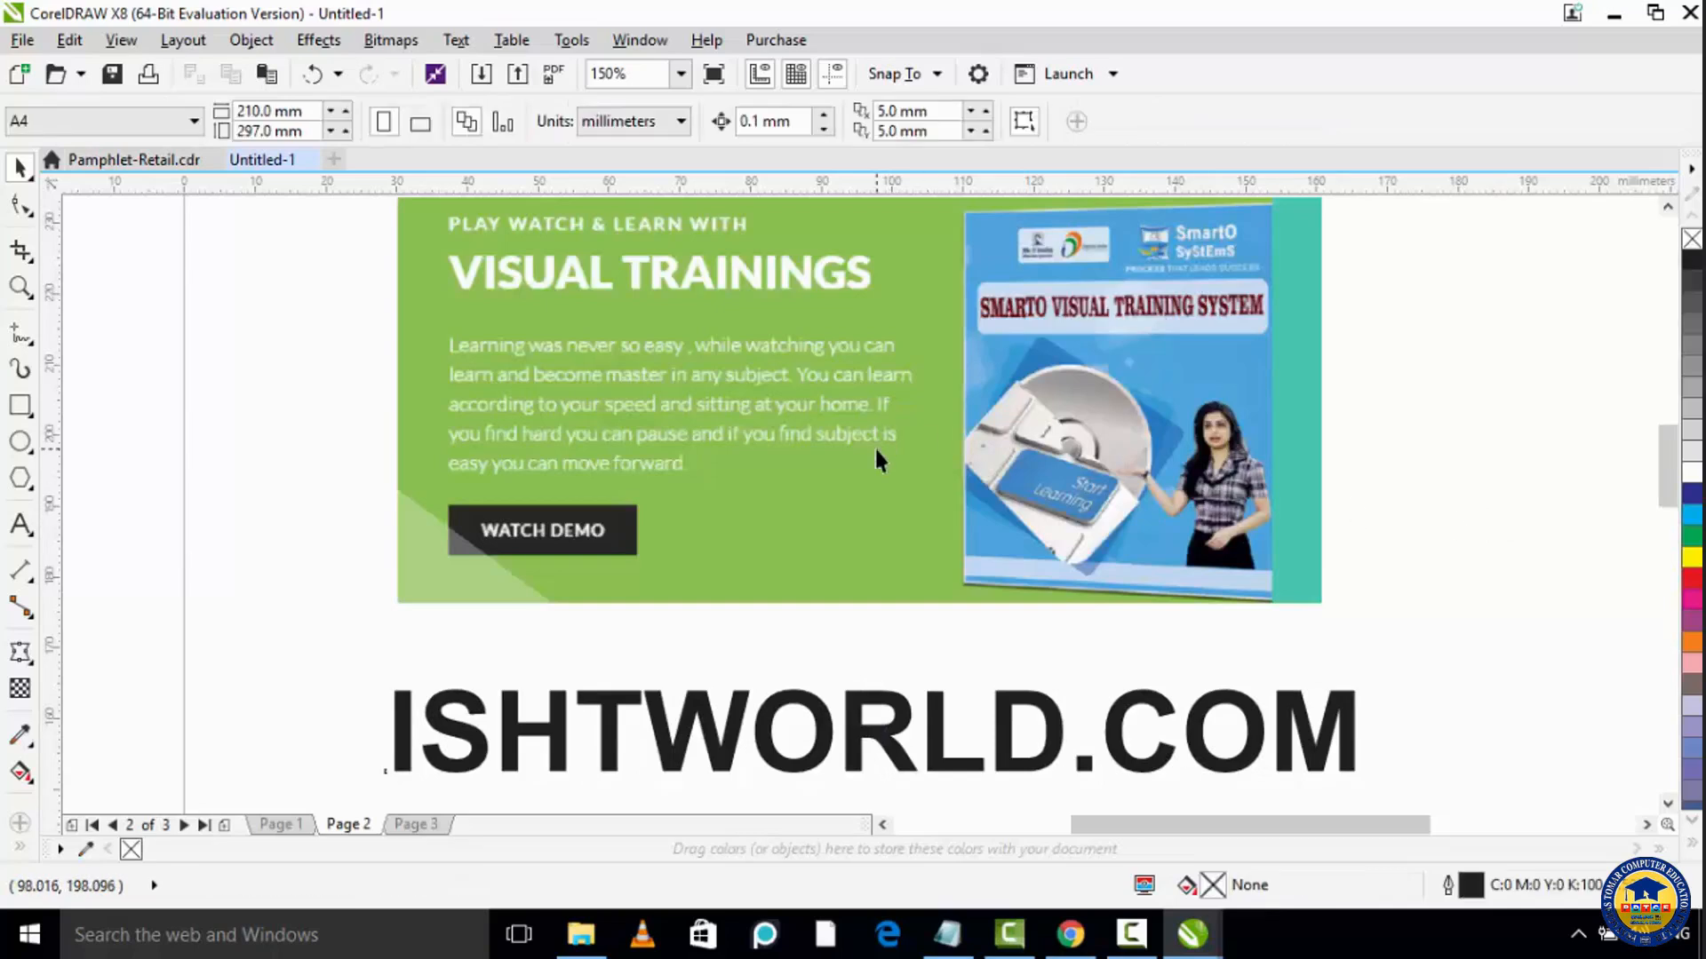
{"action": "left_click_drag", "start_coordinate": [876, 451], "coordinate": [894, 455]}
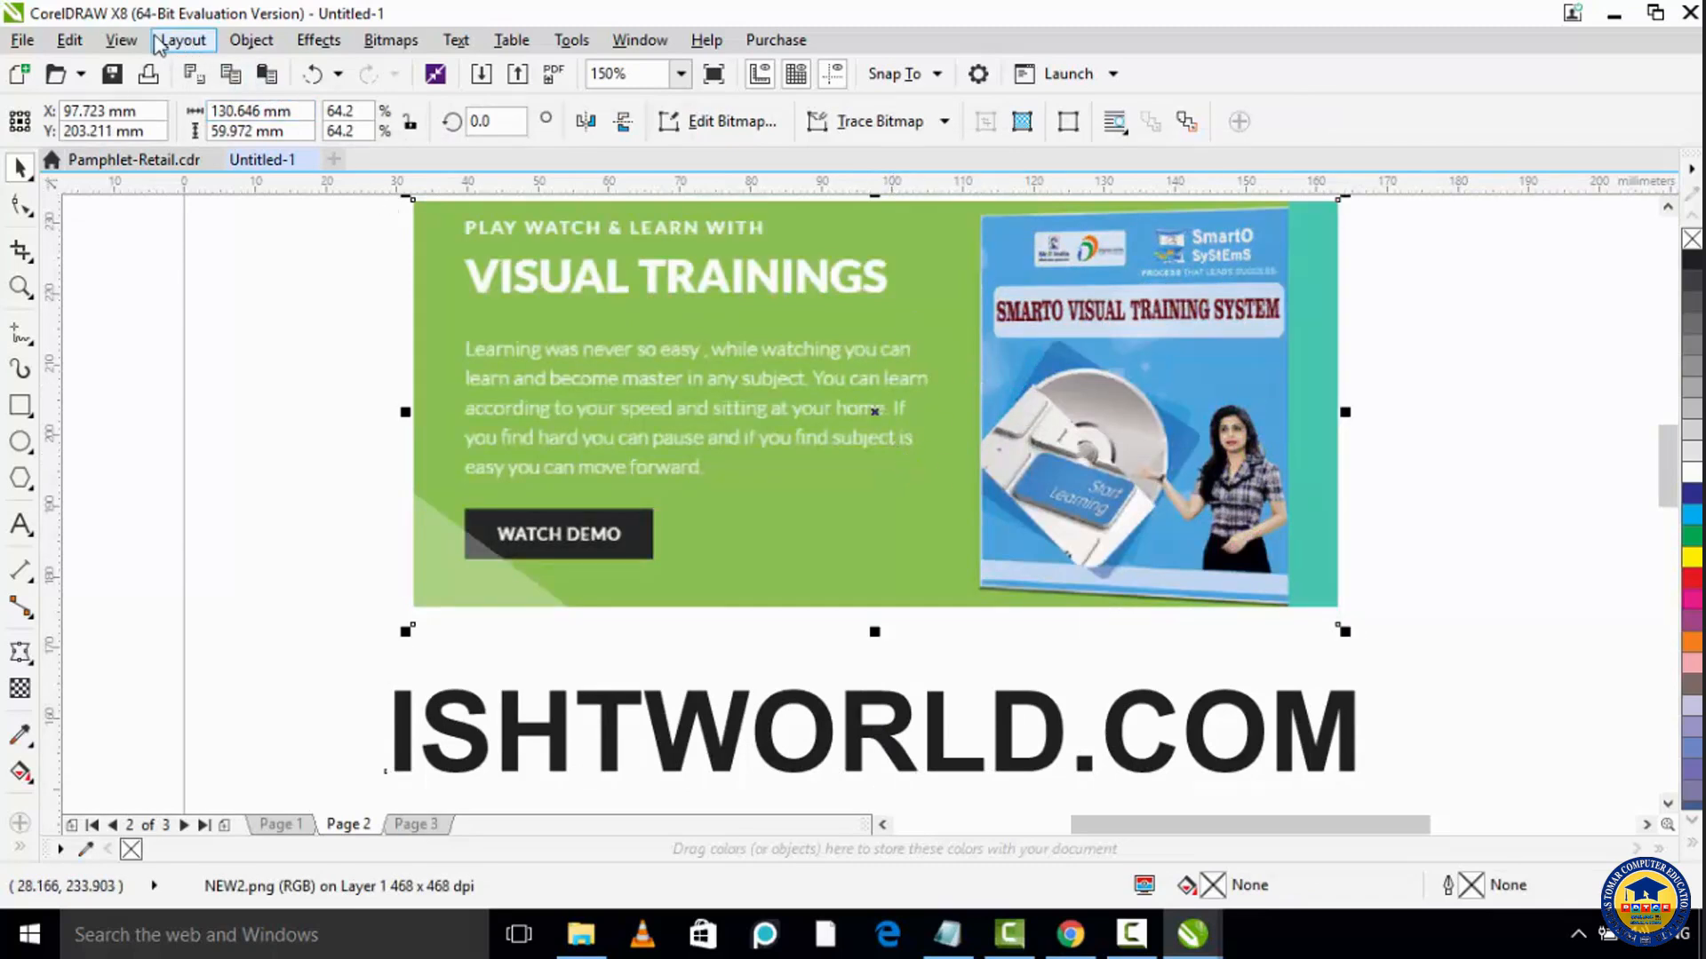
Step: PowerClip the NEW2 image inside the ISHTWORLD.COM text as its frame
{"action": "left_click", "coordinate": [252, 40]}
{"action": "mouse_move", "coordinate": [318, 269]}
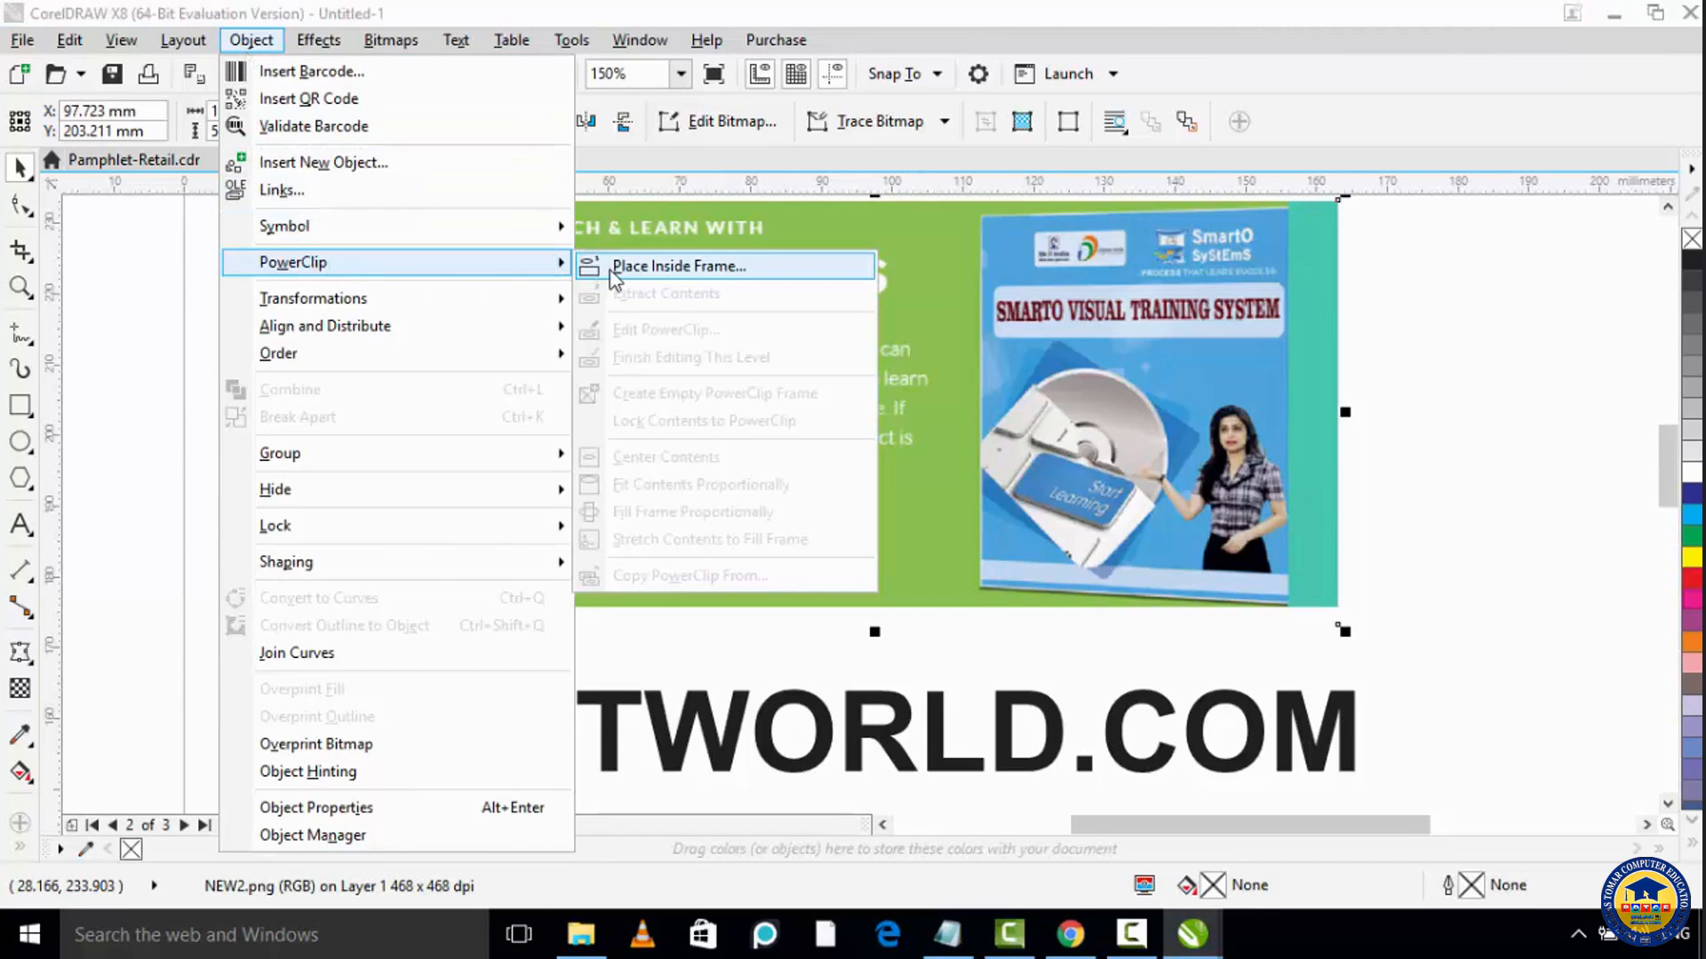
{"action": "left_click", "coordinate": [678, 265]}
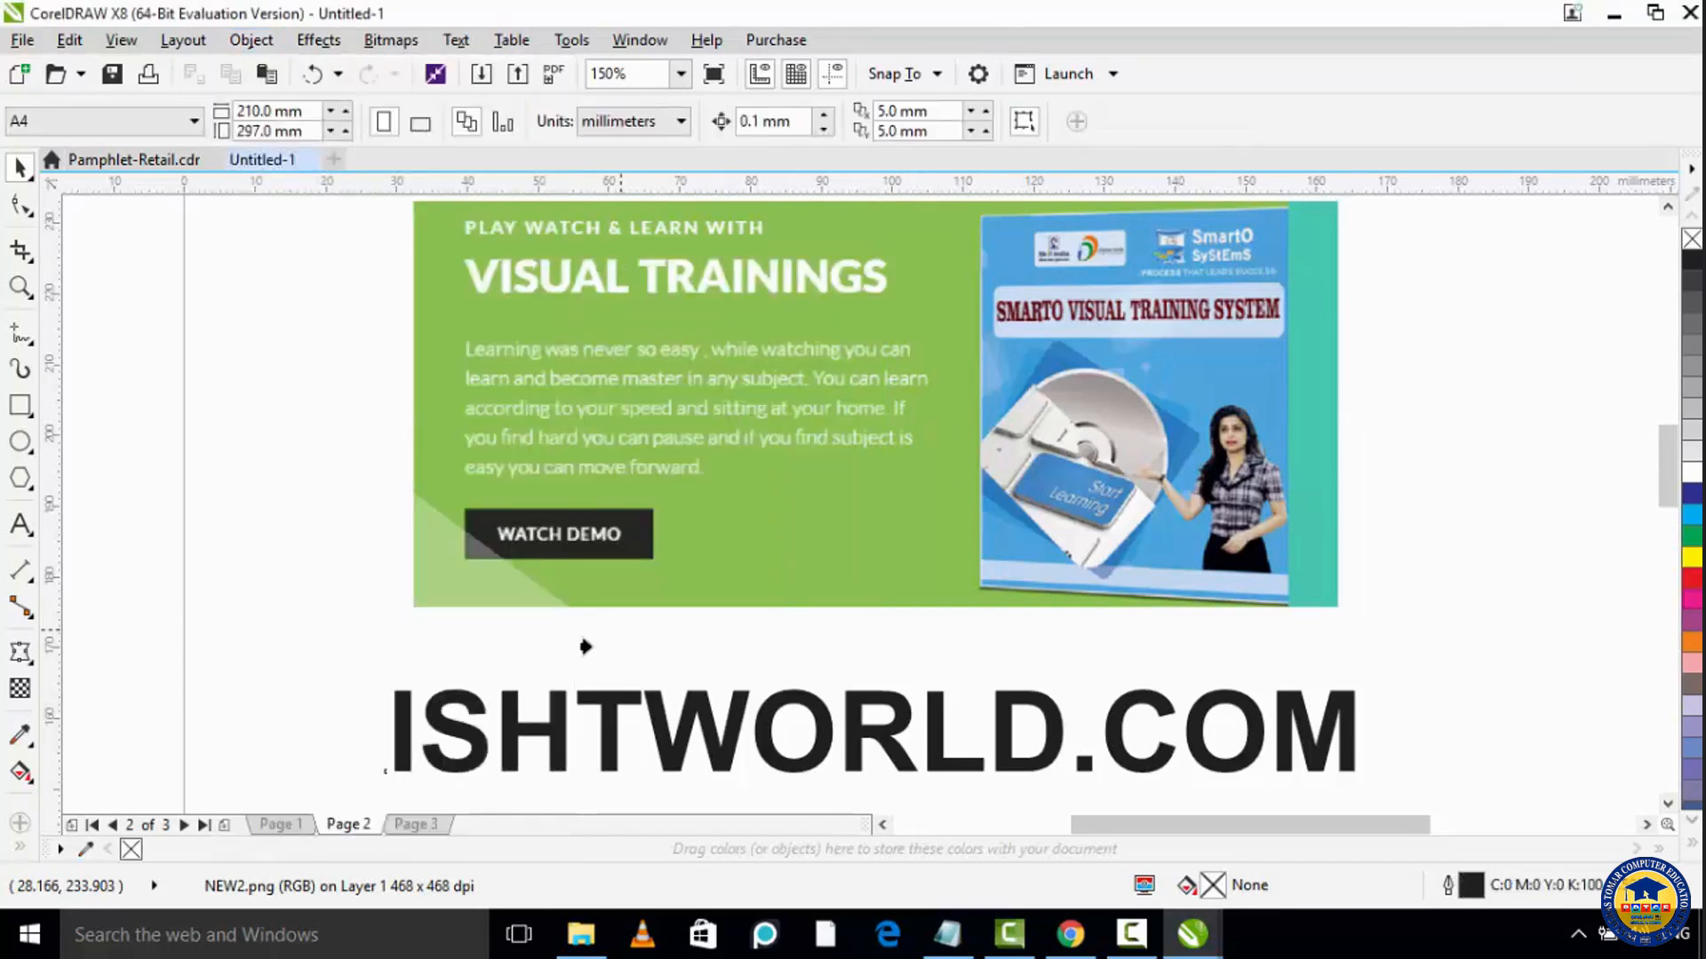
{"action": "left_click", "coordinate": [428, 705]}
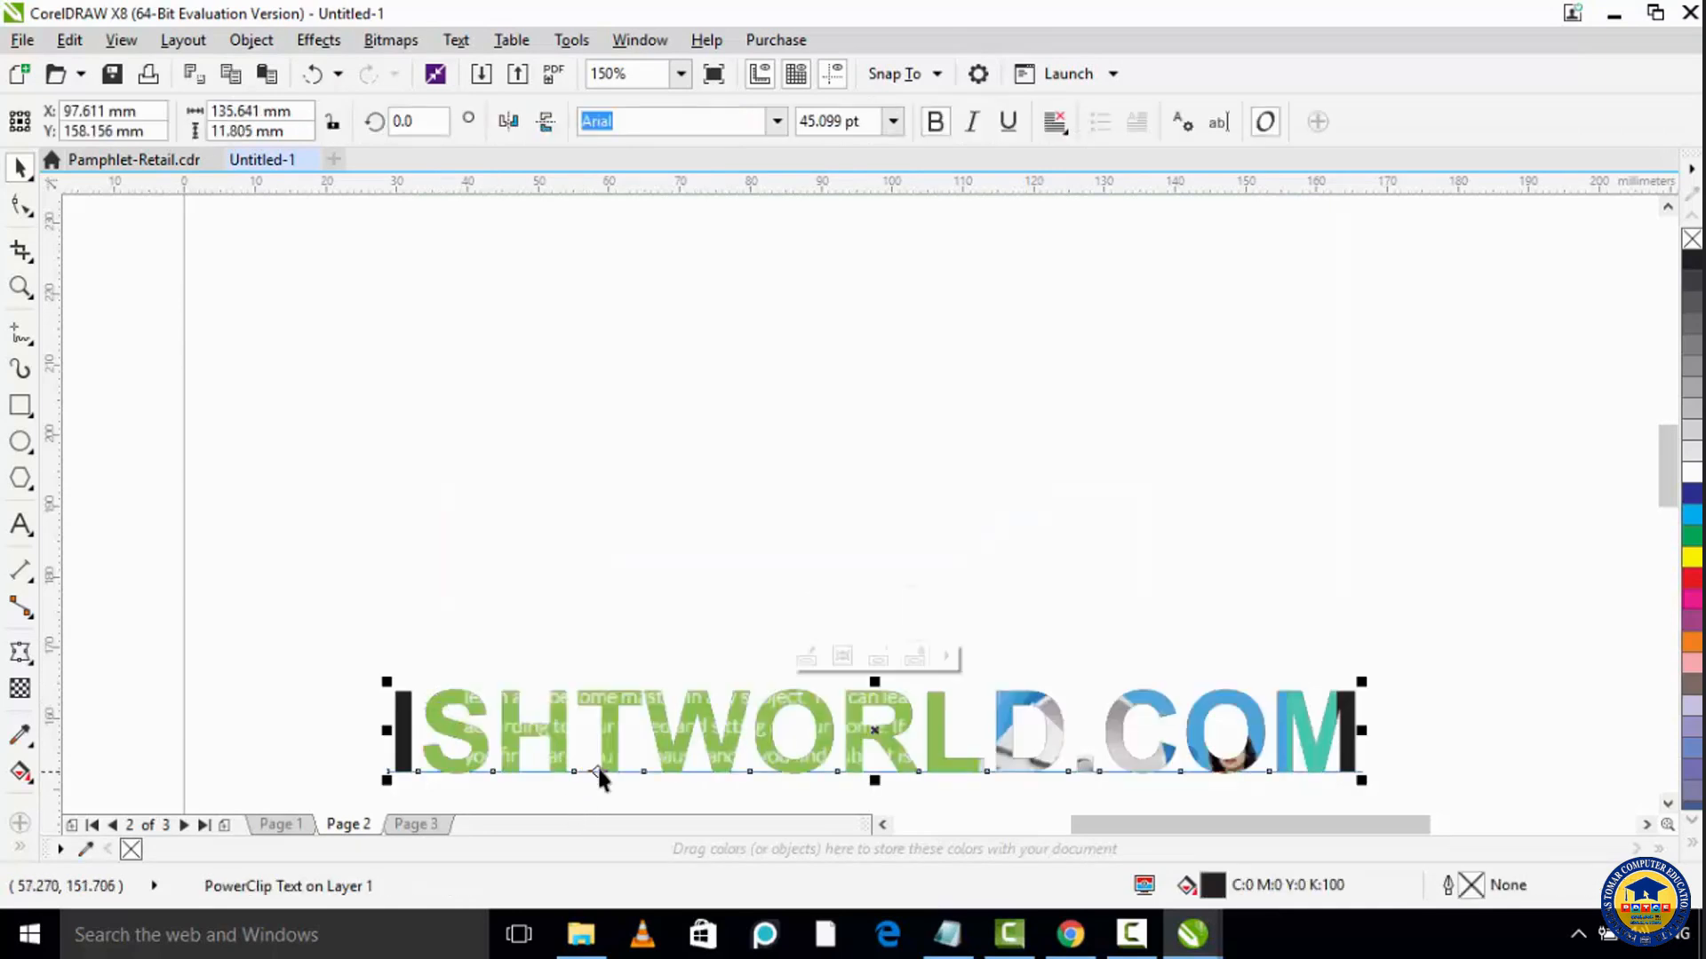
{"action": "scroll", "coordinate": [599, 771], "scroll_direction": "up", "scroll_amount": 1}
{"action": "scroll", "coordinate": [567, 595], "scroll_direction": "down", "scroll_amount": 1}
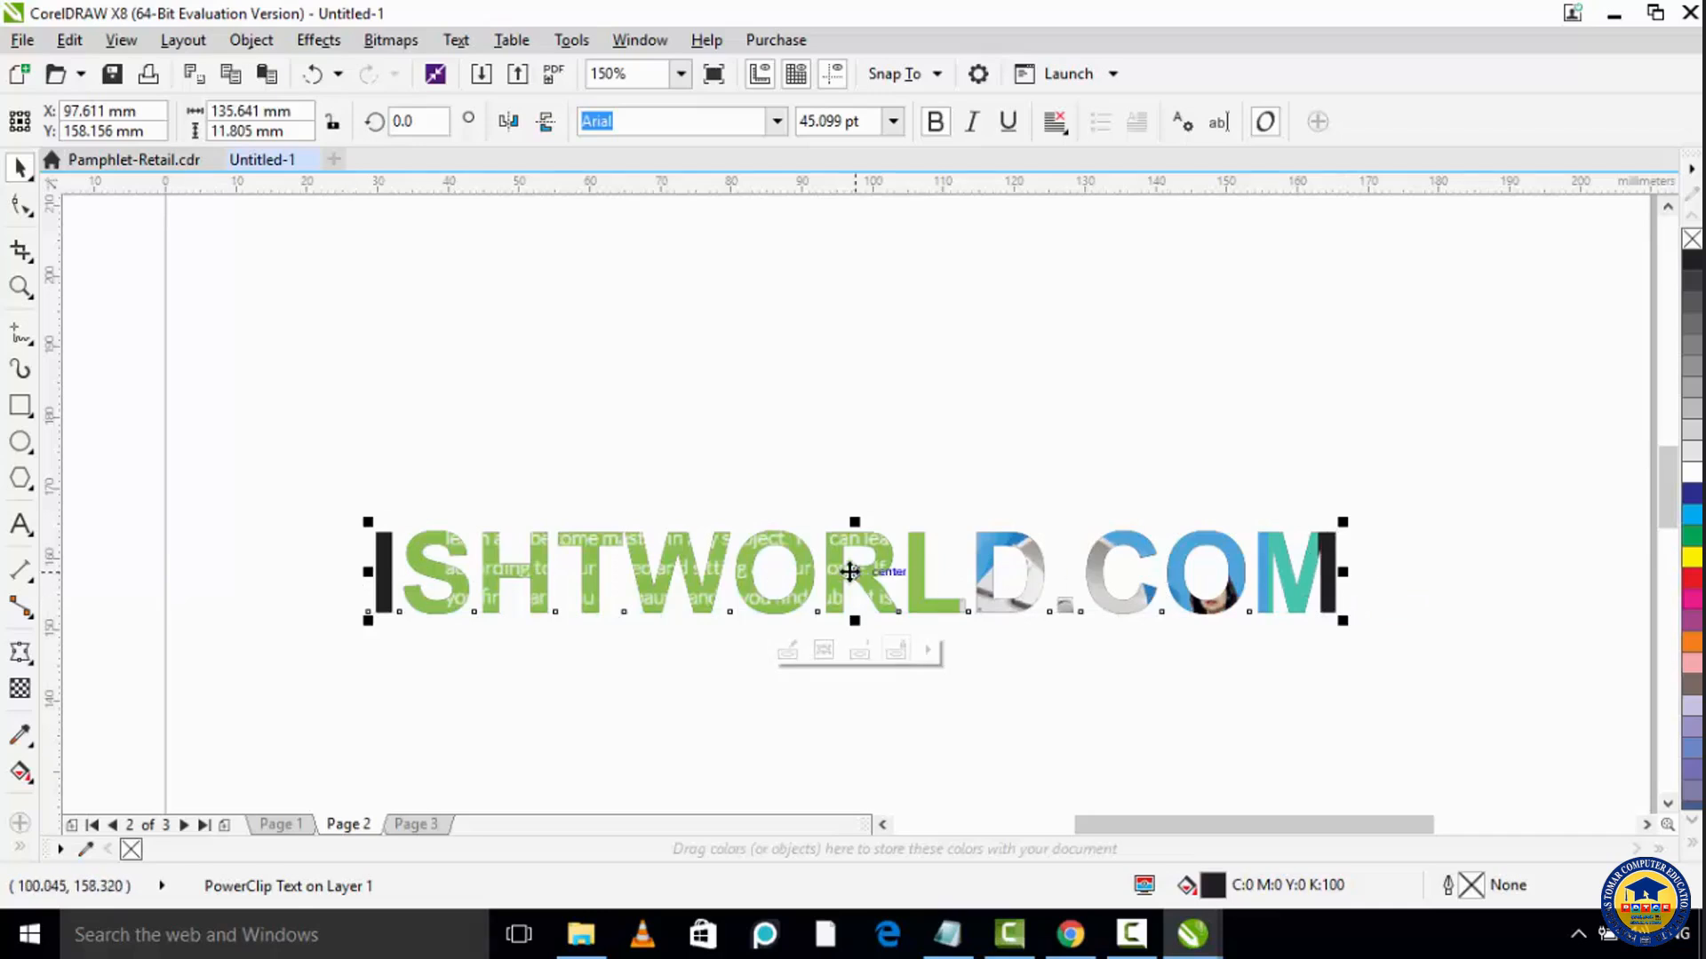
{"action": "left_click", "coordinate": [790, 398]}
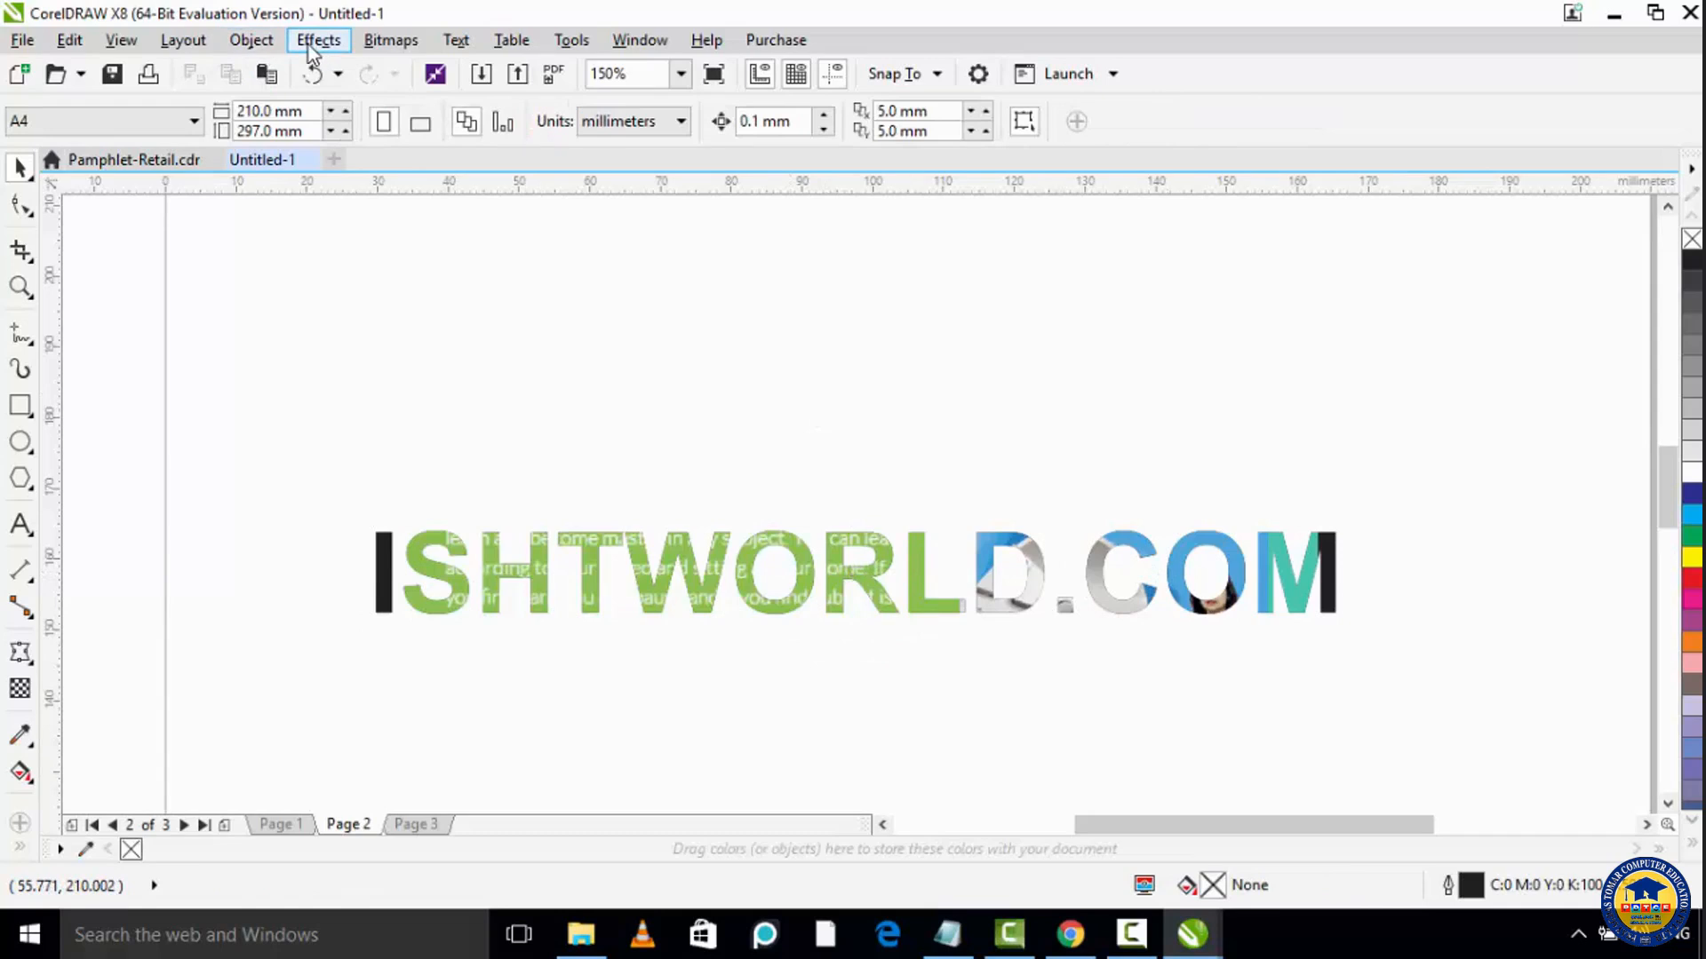
Step: Edit the text's PowerClip contents, shifting the image and enlarging it to about 140 by 64 mm to cover all the letters
{"action": "left_click", "coordinate": [542, 564]}
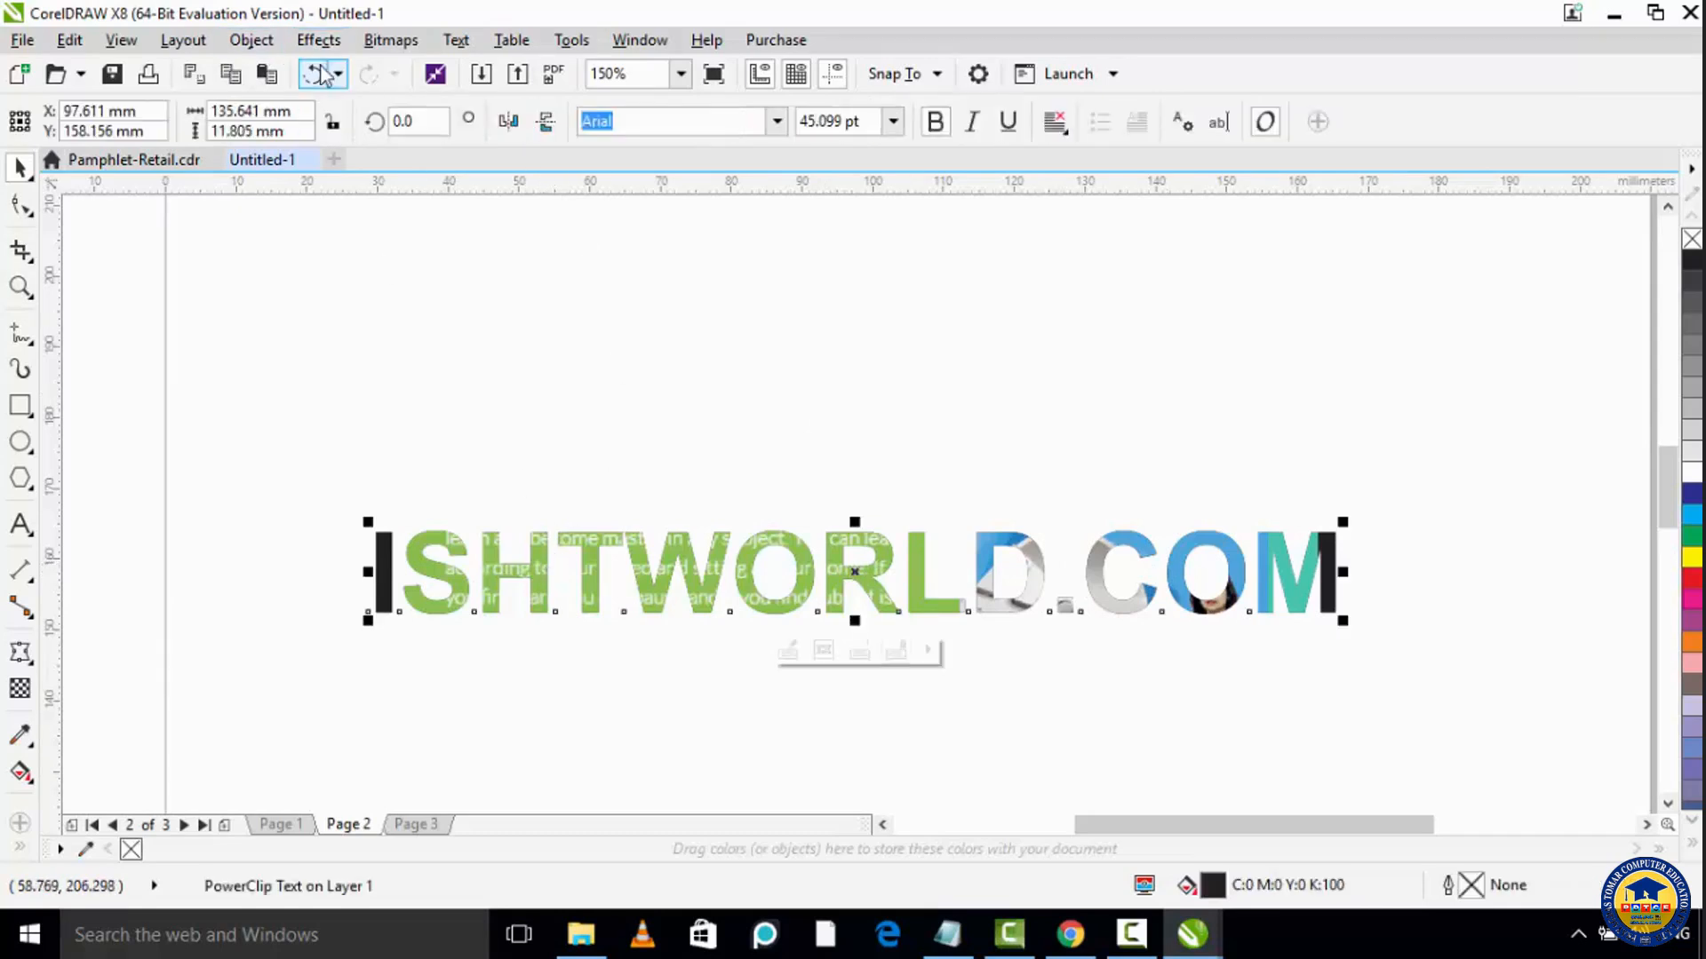
{"action": "left_click", "coordinate": [245, 45]}
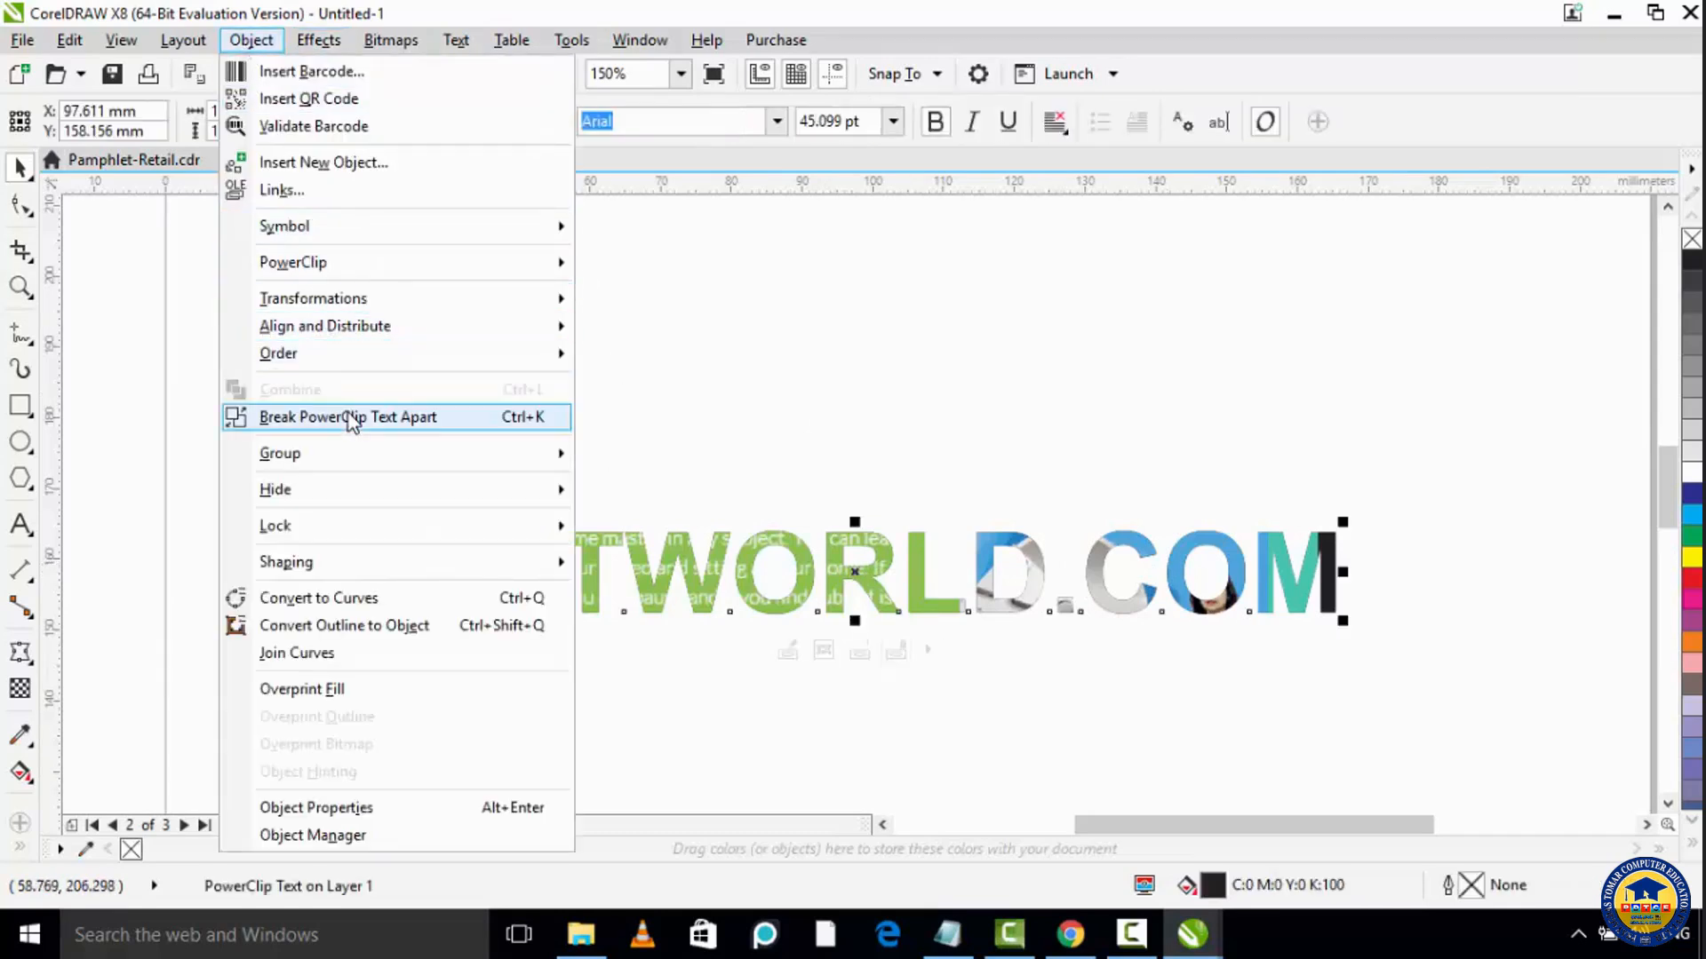
{"action": "mouse_move", "coordinate": [343, 264]}
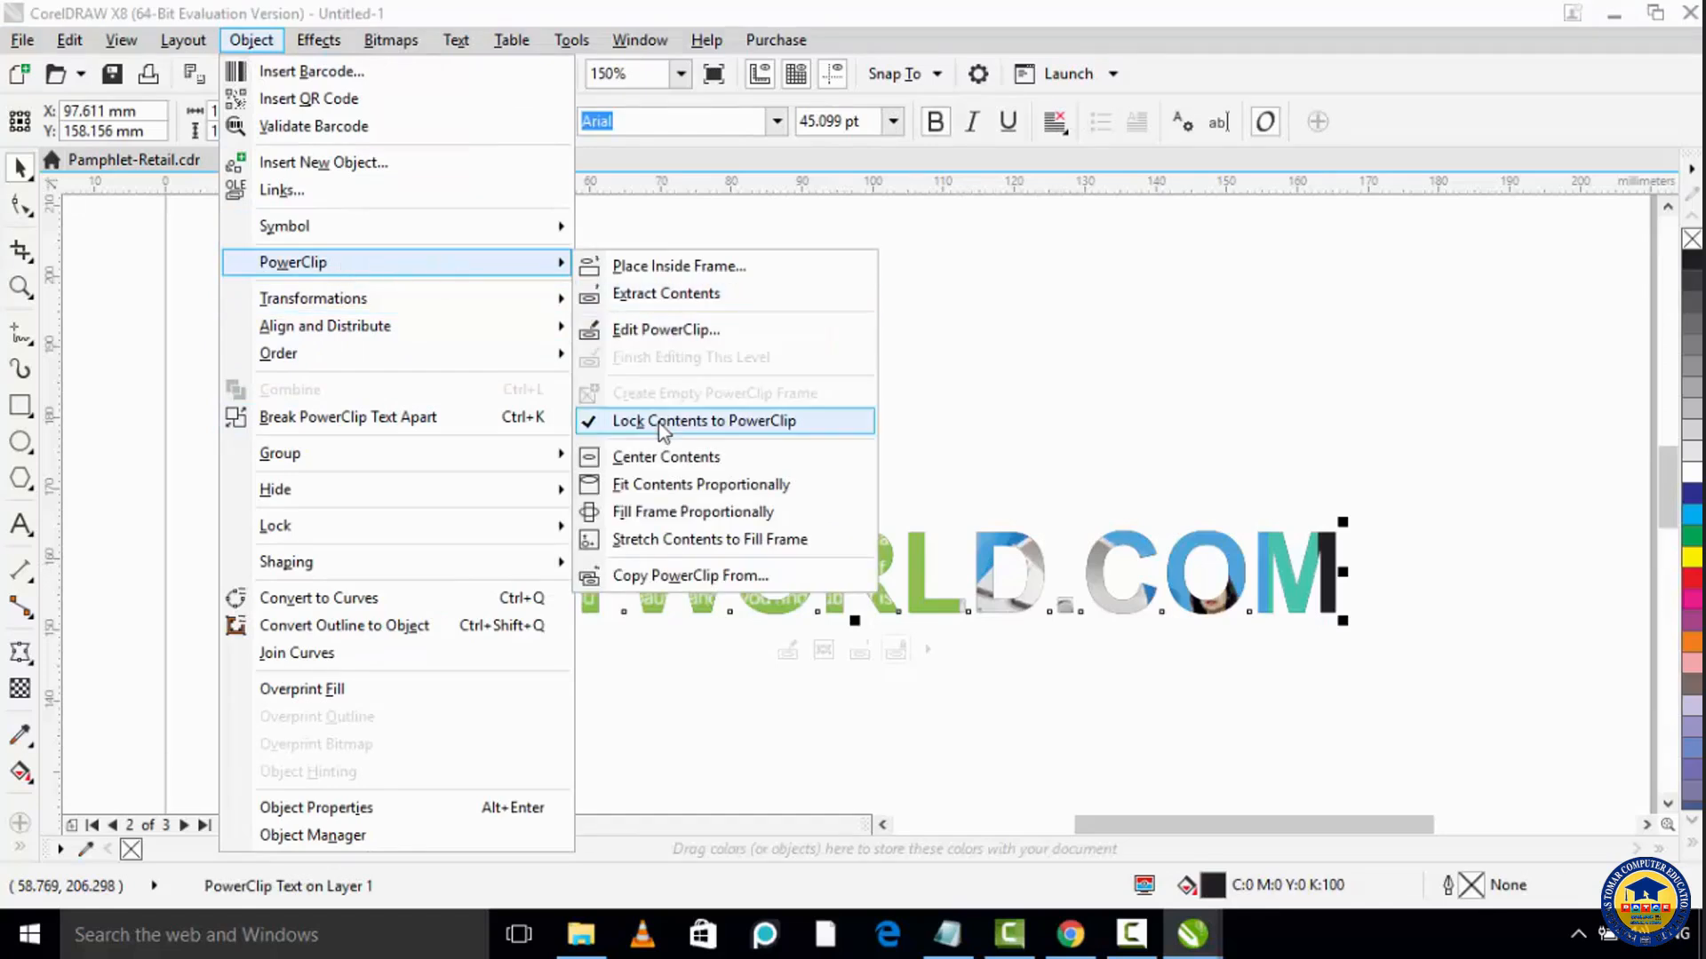
{"action": "left_click", "coordinate": [657, 331]}
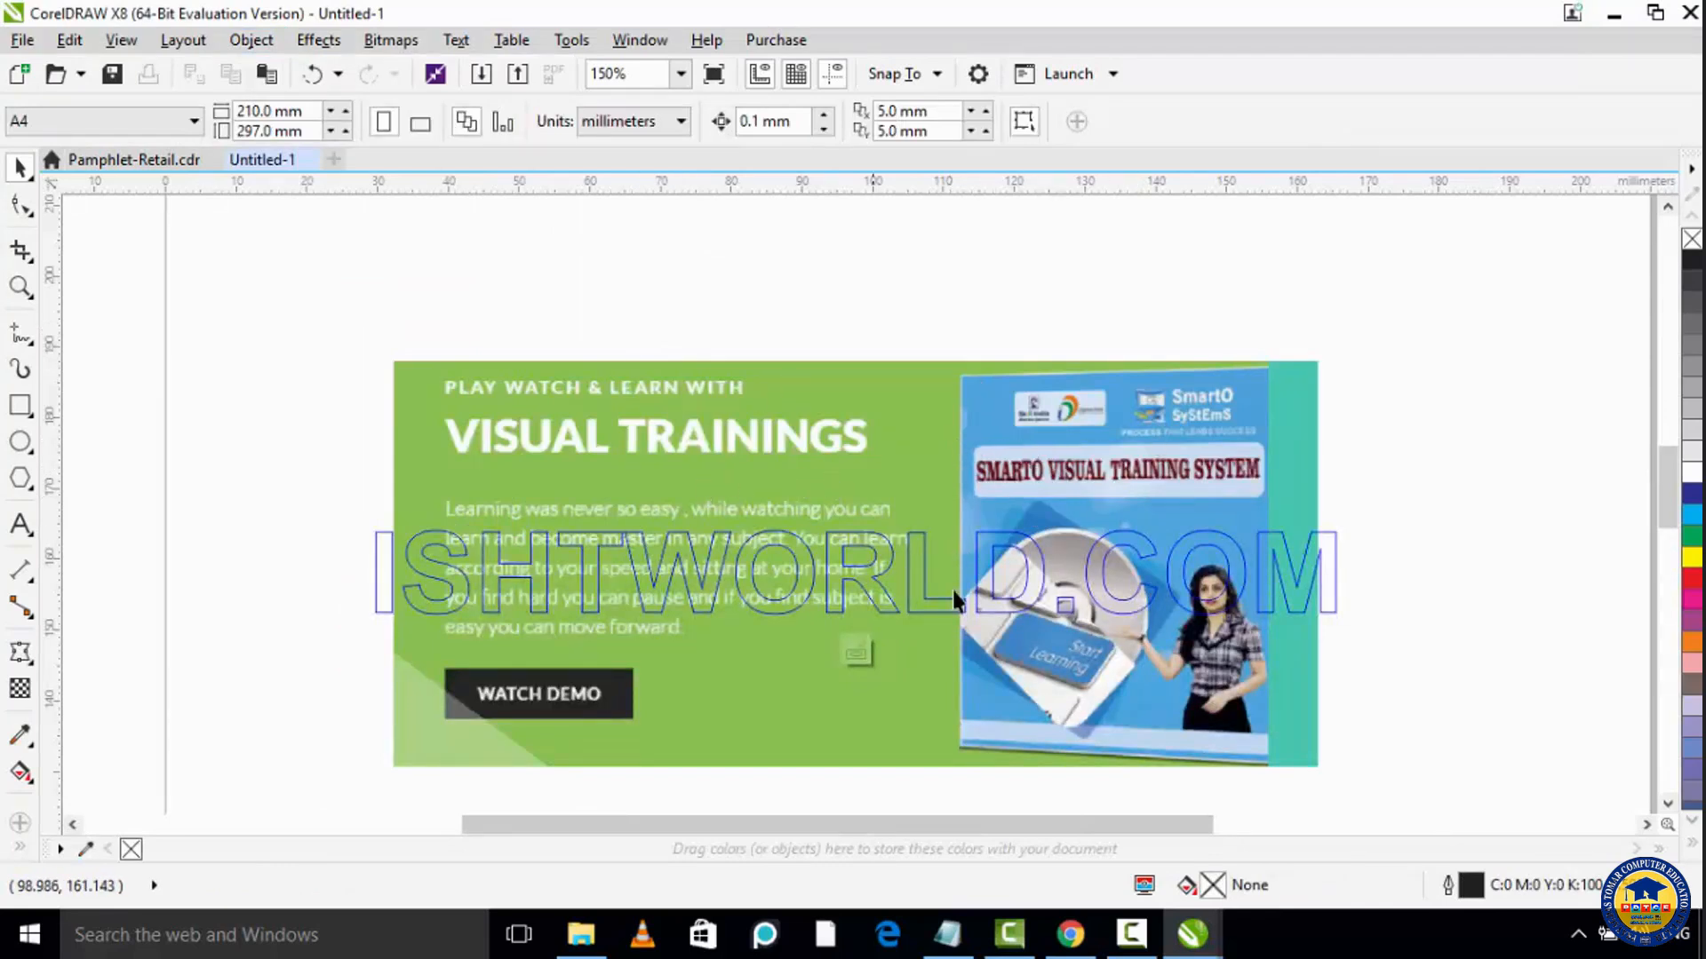
{"action": "left_click", "coordinate": [794, 462]}
{"action": "left_click_drag", "start_coordinate": [793, 462], "coordinate": [762, 472]}
{"action": "left_click_drag", "start_coordinate": [1289, 791], "coordinate": [1352, 712]}
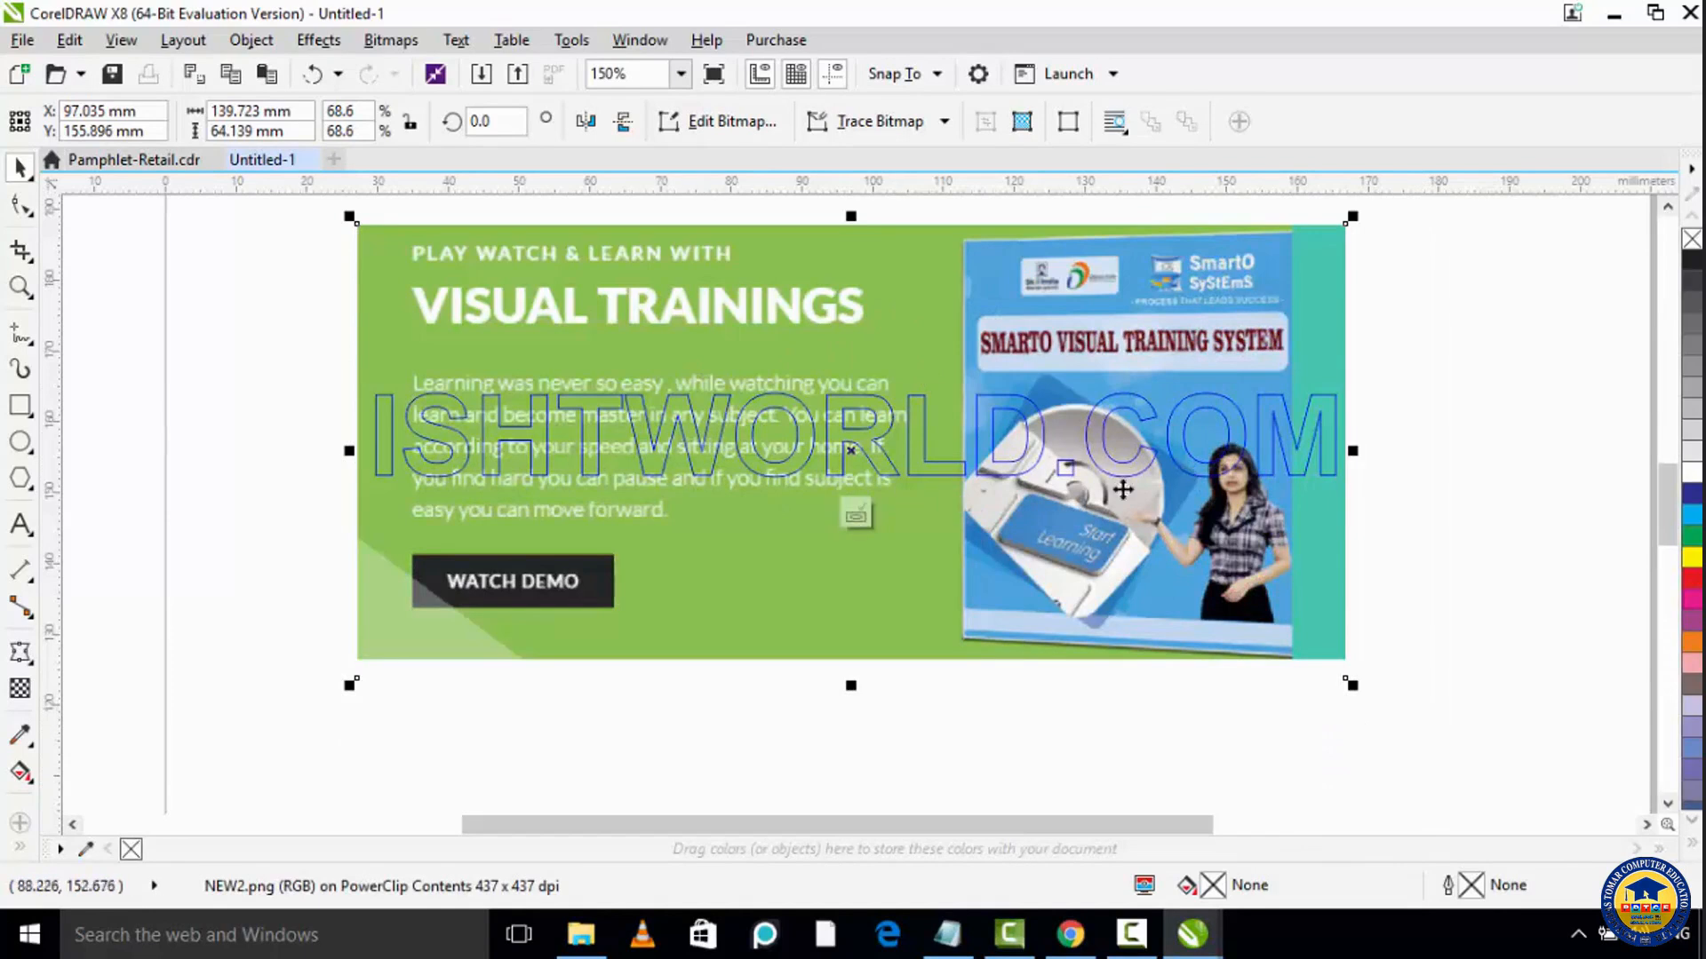
Step: Finish editing the PowerClip contents of the ISHTWORLD.COM text and inspect the image across its letters
{"action": "left_click", "coordinate": [855, 517]}
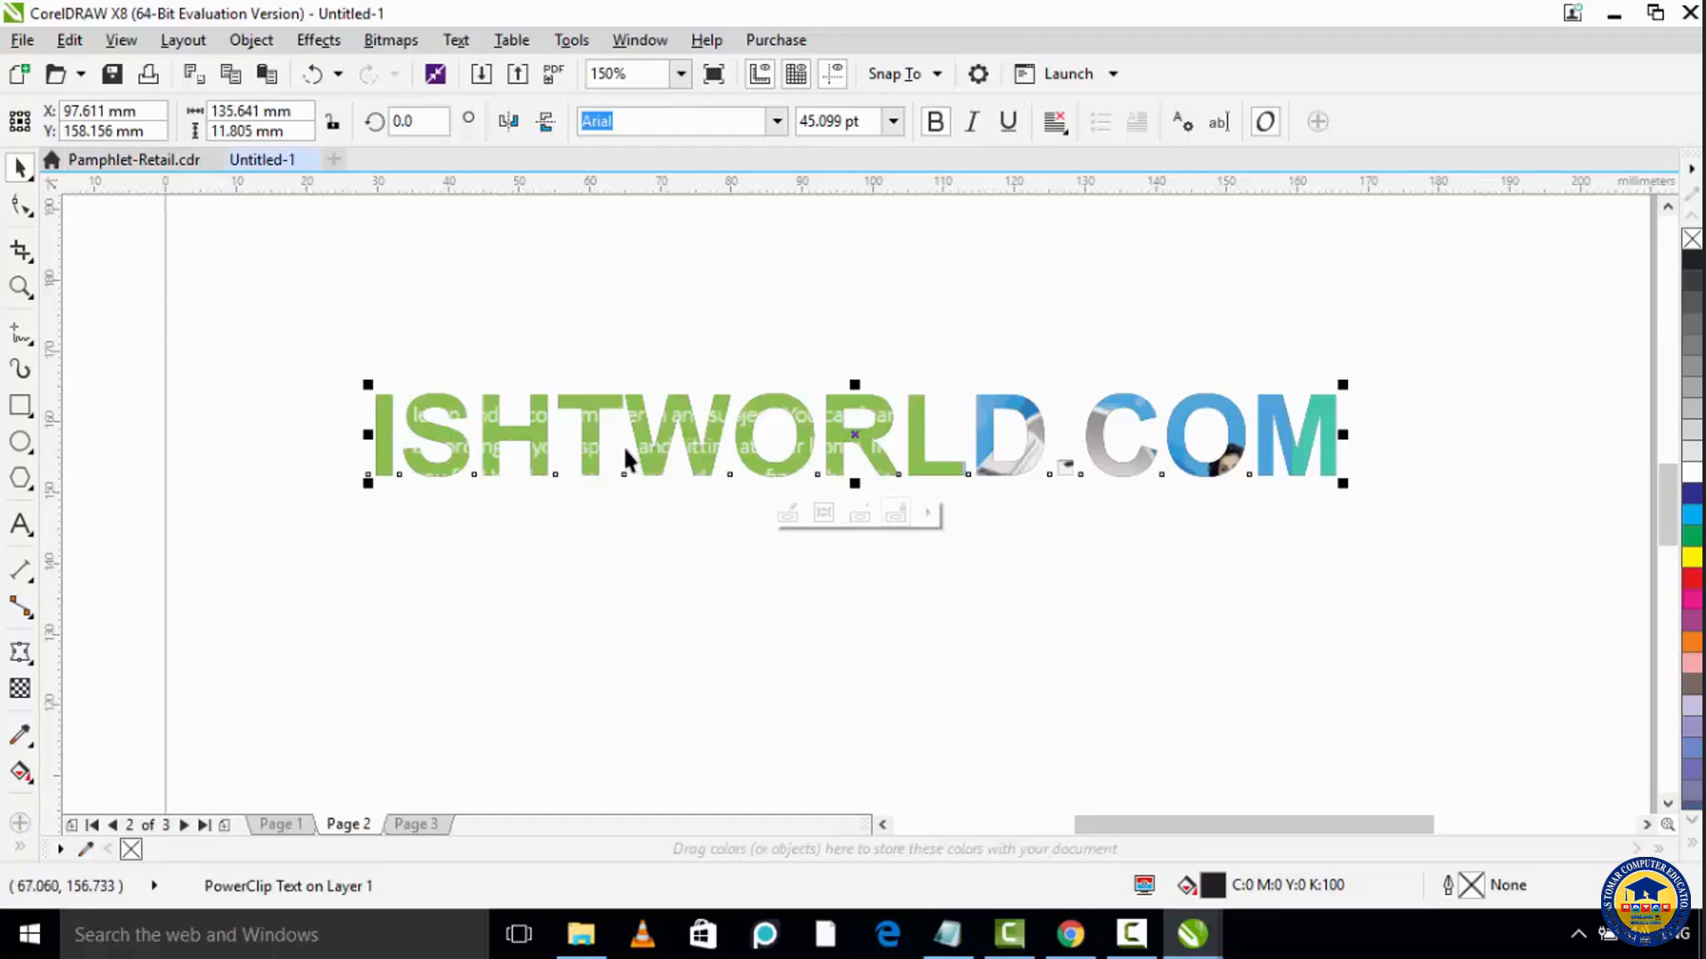
{"action": "scroll", "coordinate": [630, 428], "scroll_direction": "down", "scroll_amount": 2}
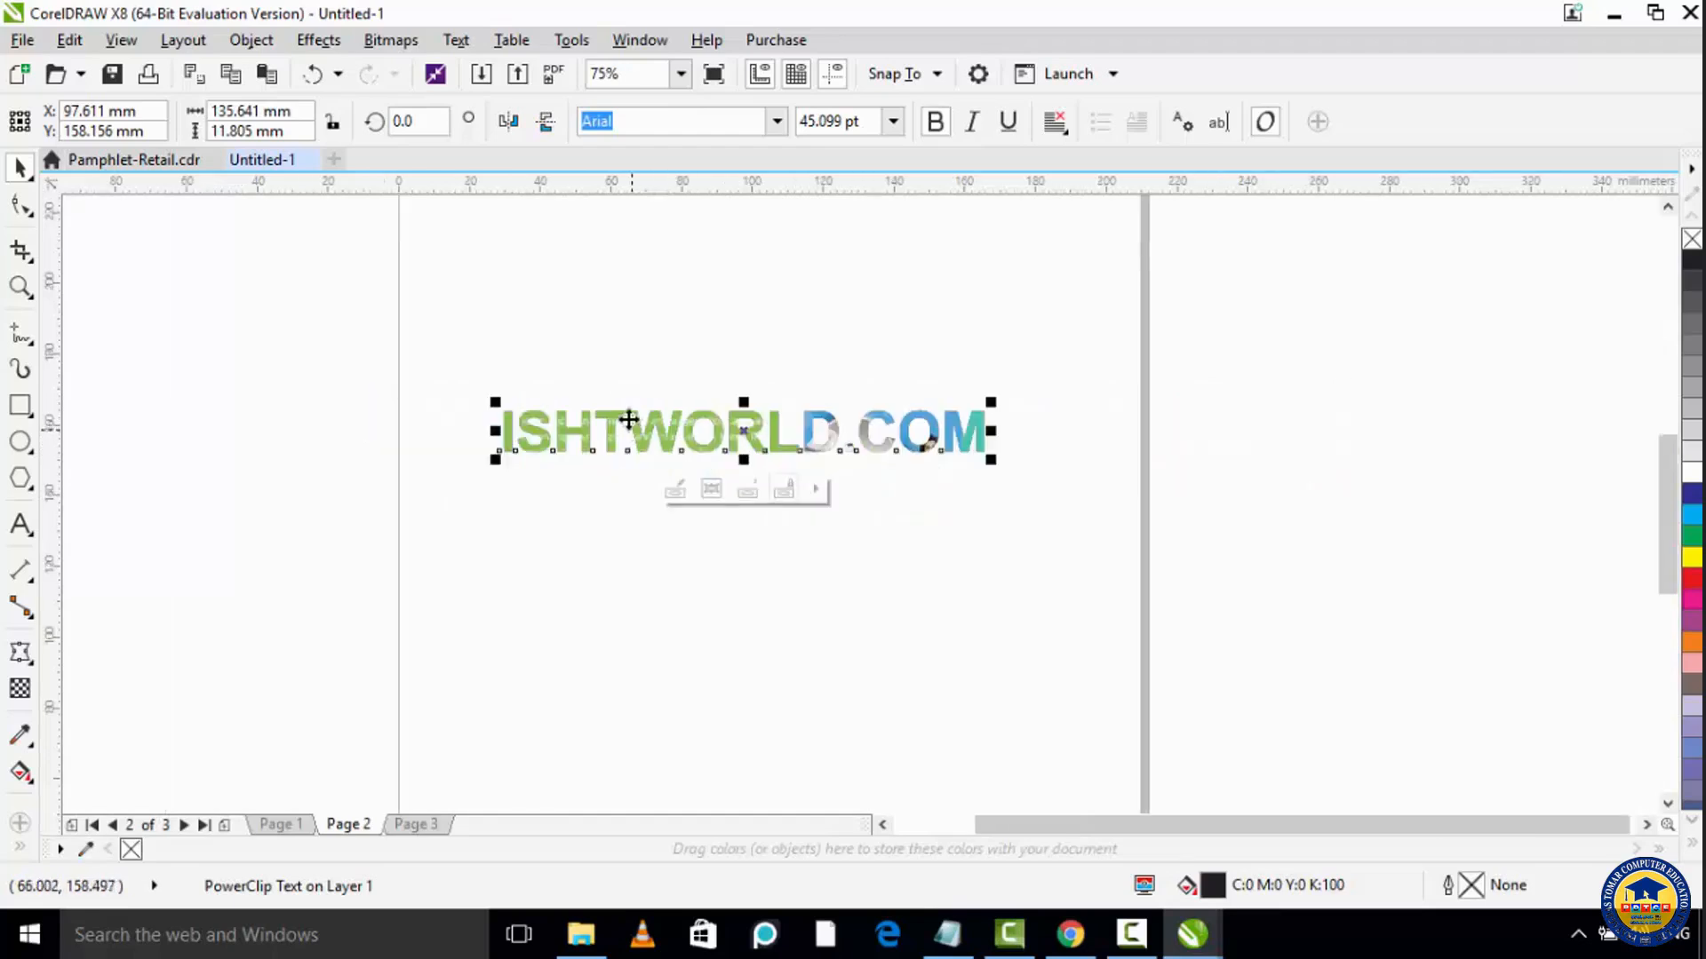
{"action": "scroll", "coordinate": [600, 377], "scroll_direction": "up", "scroll_amount": 2}
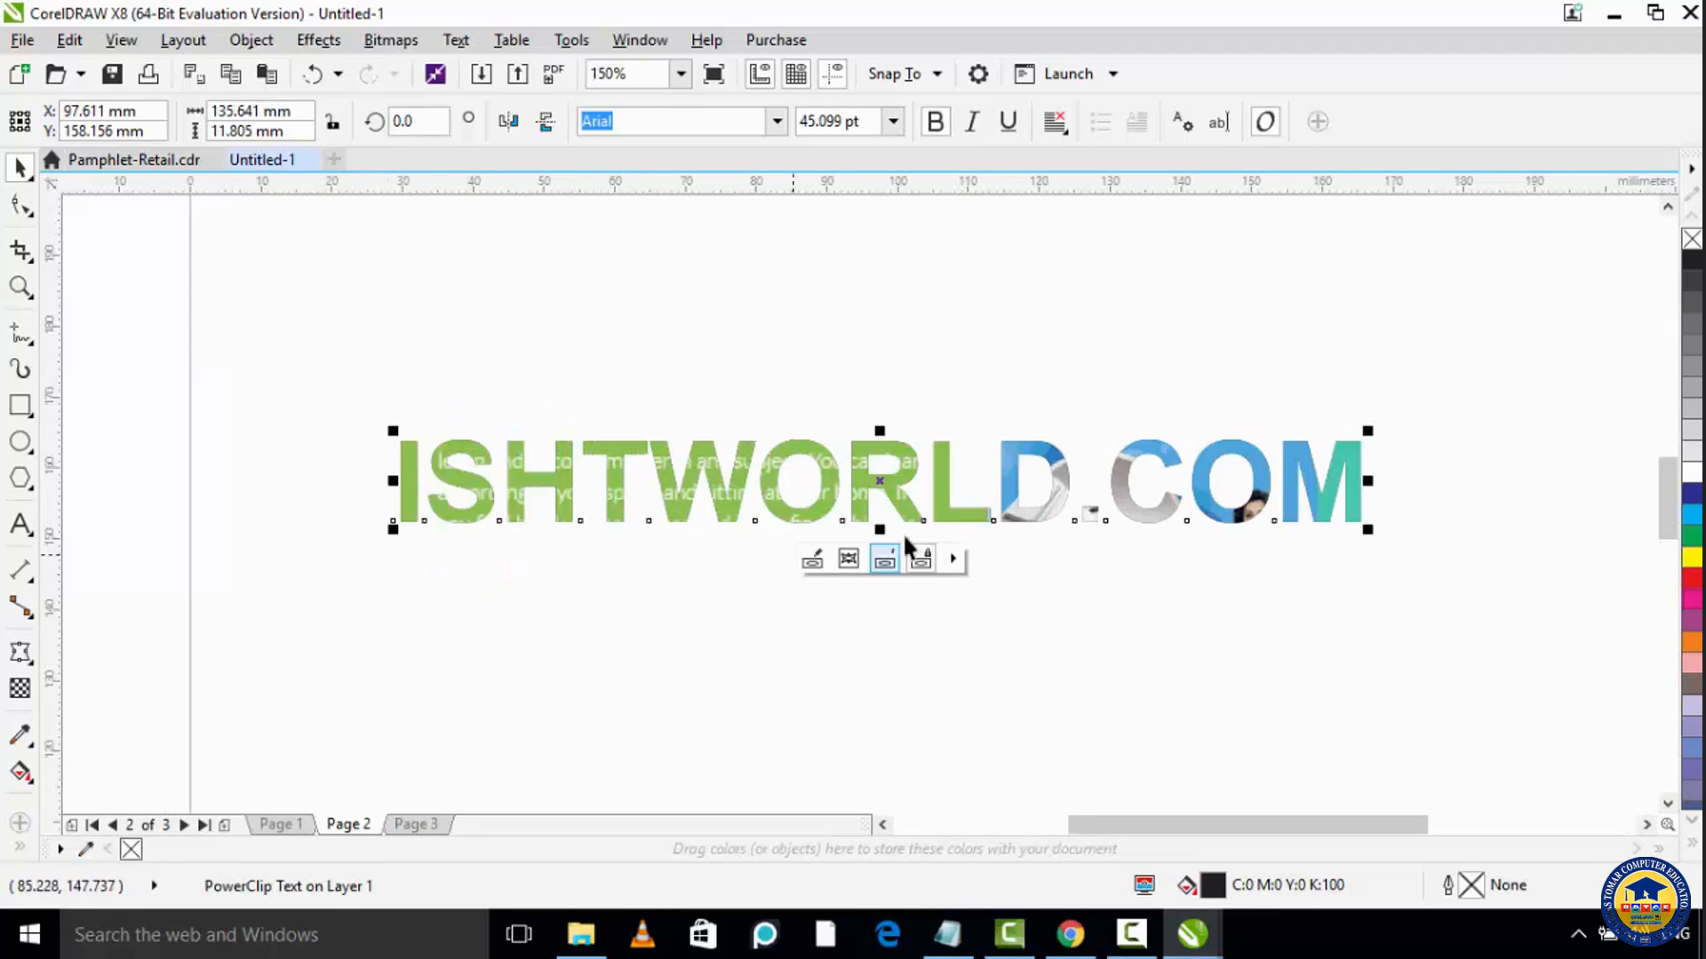
{"action": "scroll", "coordinate": [986, 551], "scroll_direction": "down", "scroll_amount": 2}
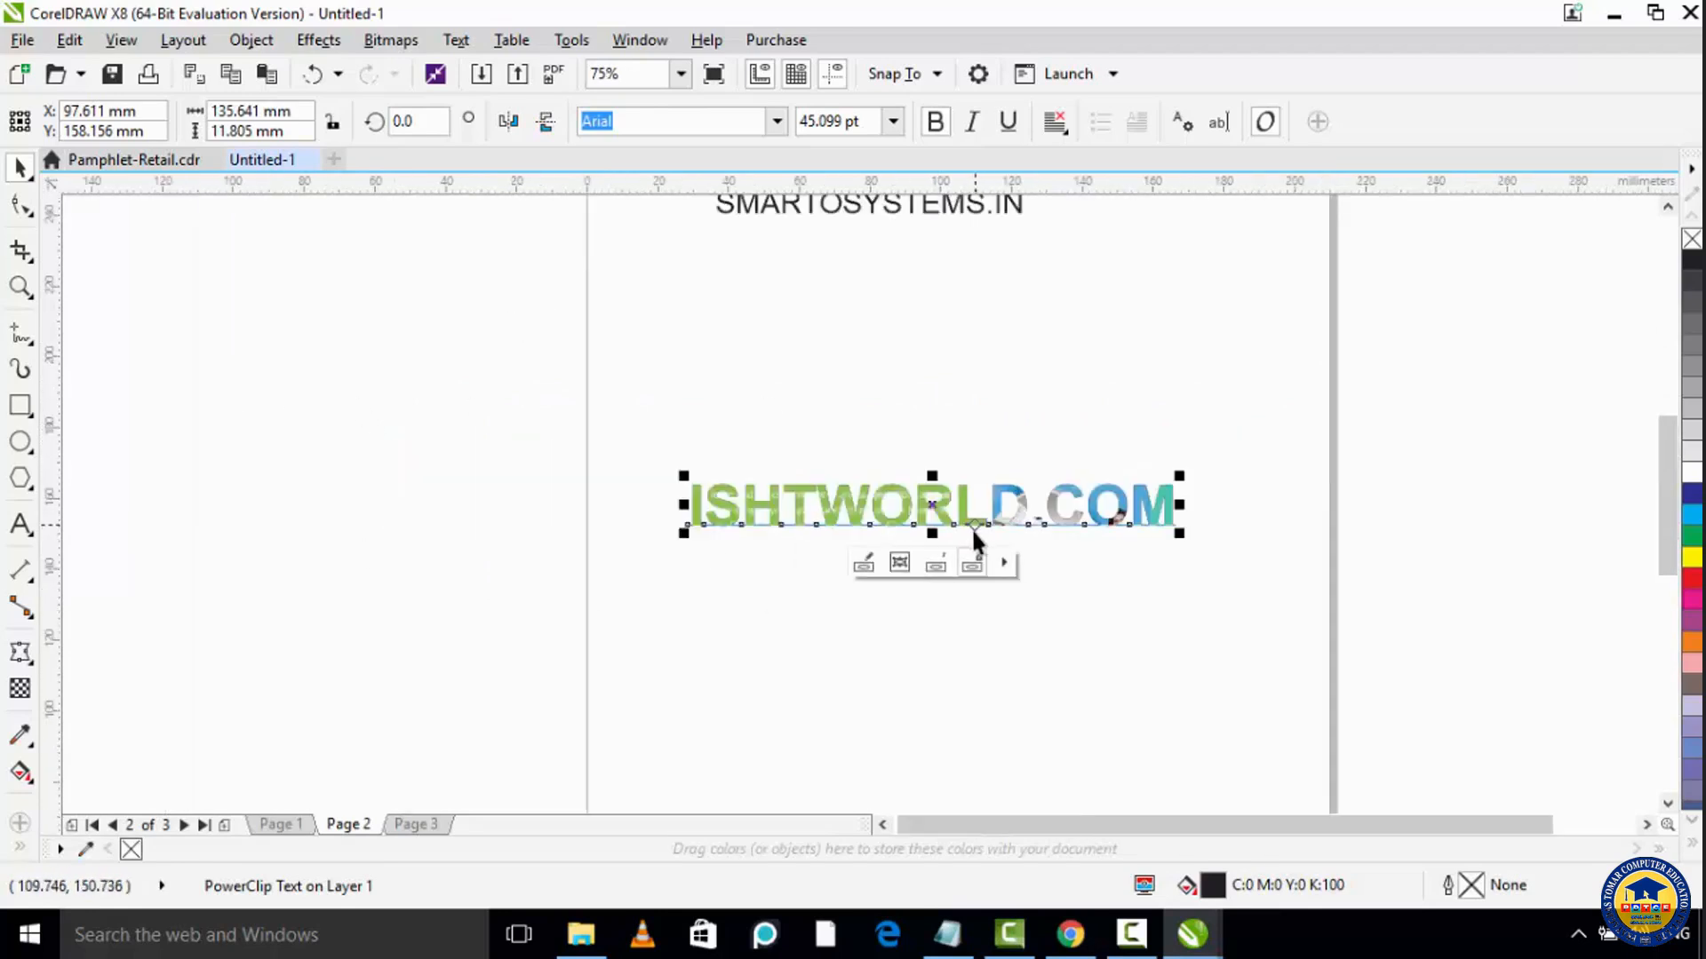
{"action": "scroll", "coordinate": [910, 442], "scroll_direction": "up", "scroll_amount": 2}
{"action": "left_click_drag", "start_coordinate": [921, 498], "coordinate": [824, 414]}
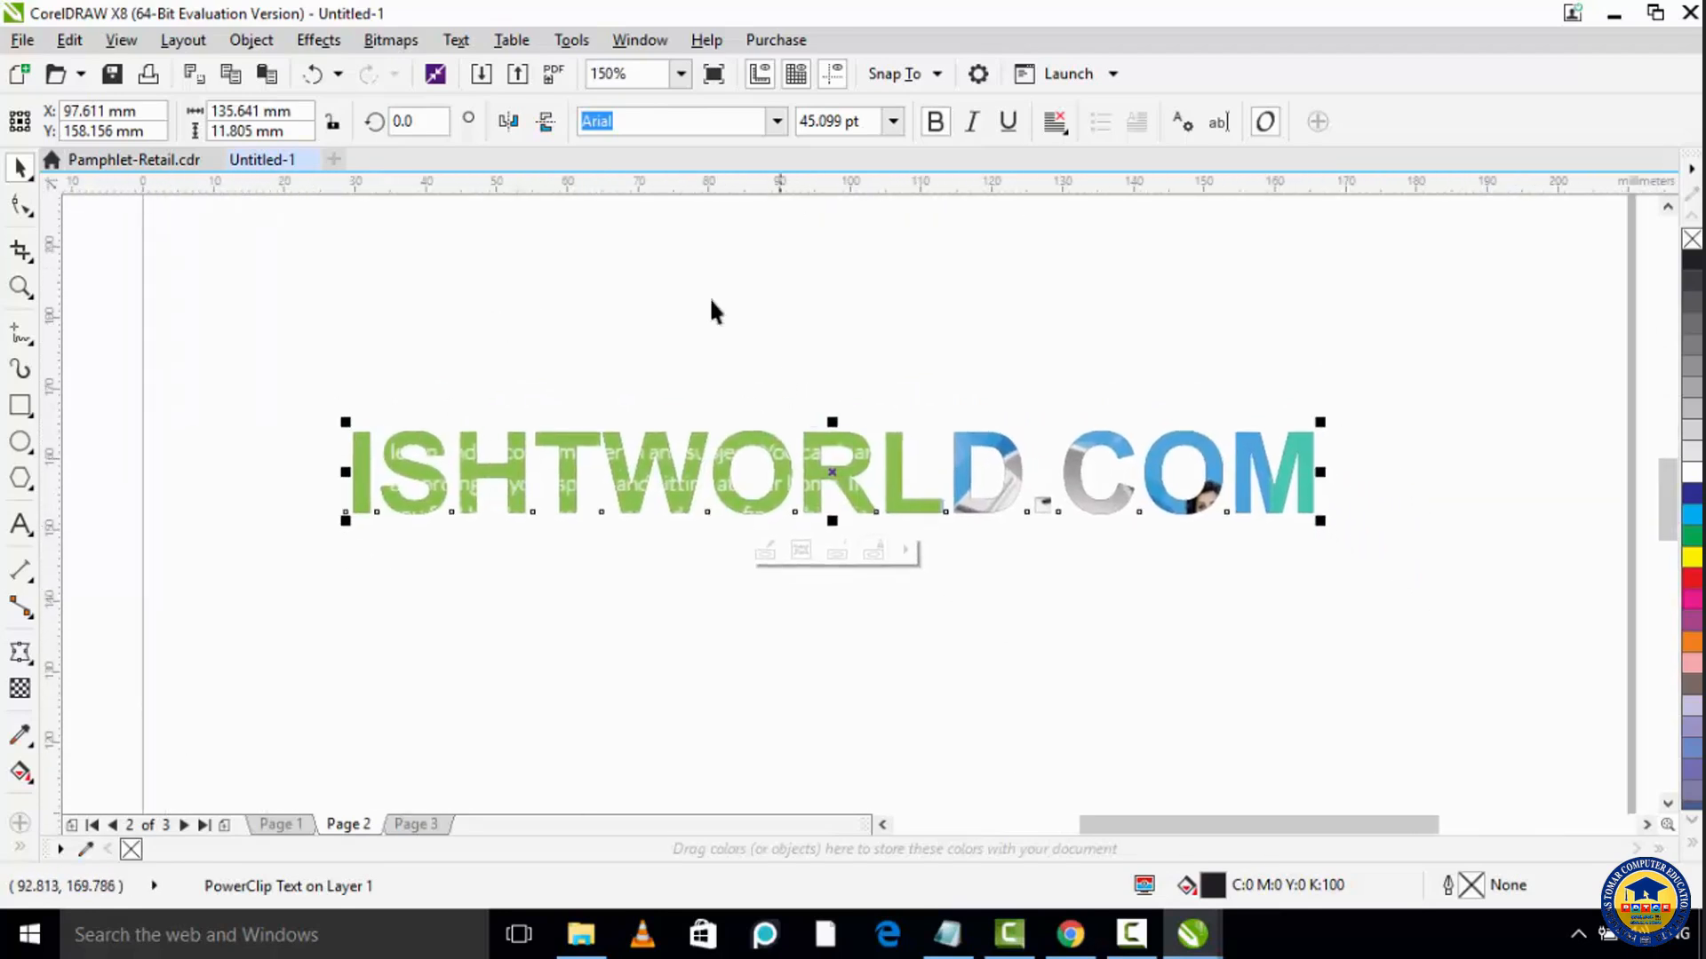
Step: Reopen the ISHTWORLD.COM text's PowerClip contents for editing and exit back to the page
{"action": "left_click", "coordinate": [246, 41]}
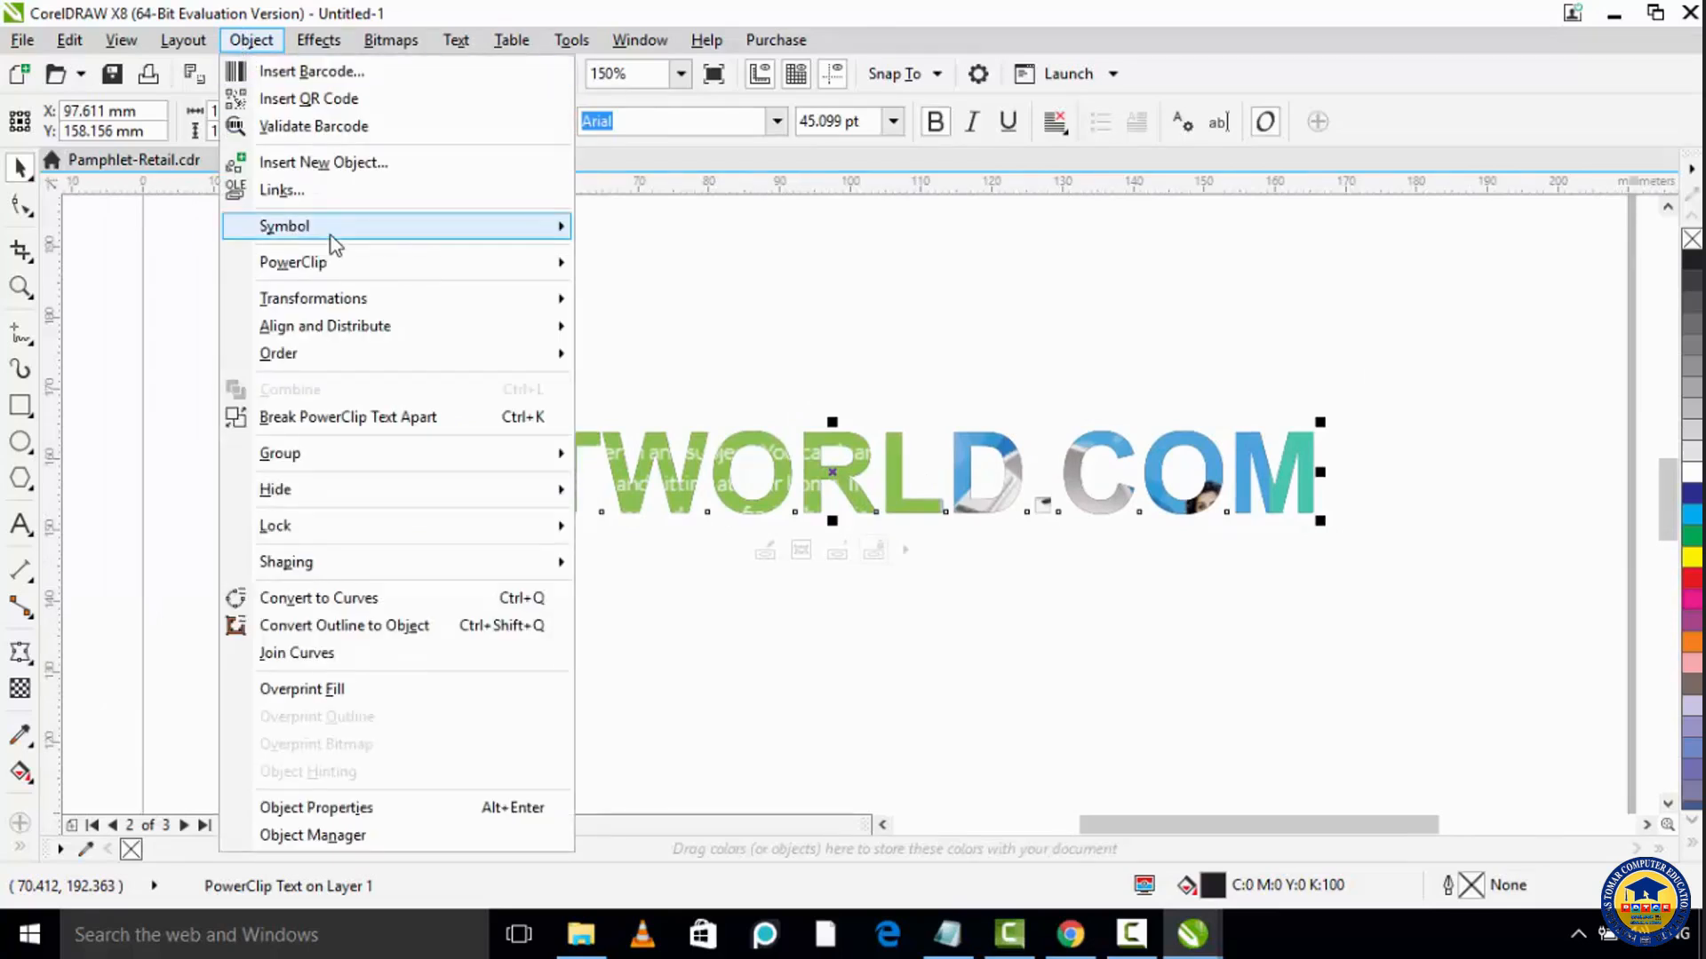
{"action": "mouse_move", "coordinate": [329, 267]}
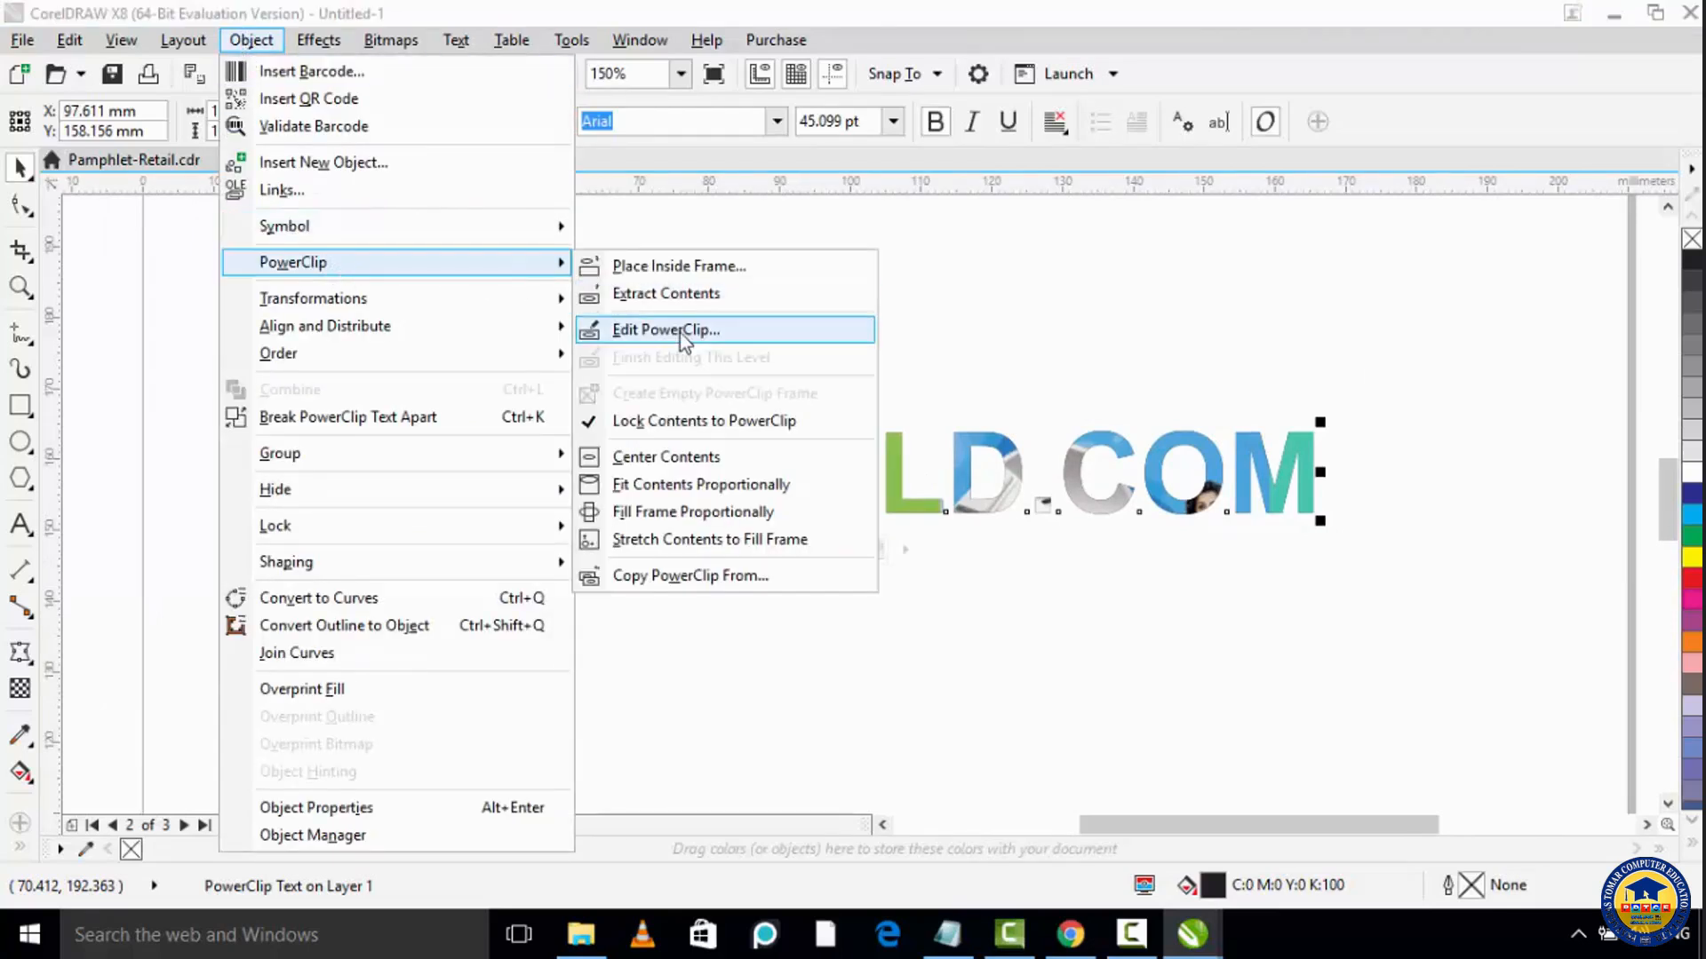
{"action": "left_click", "coordinate": [1071, 520]}
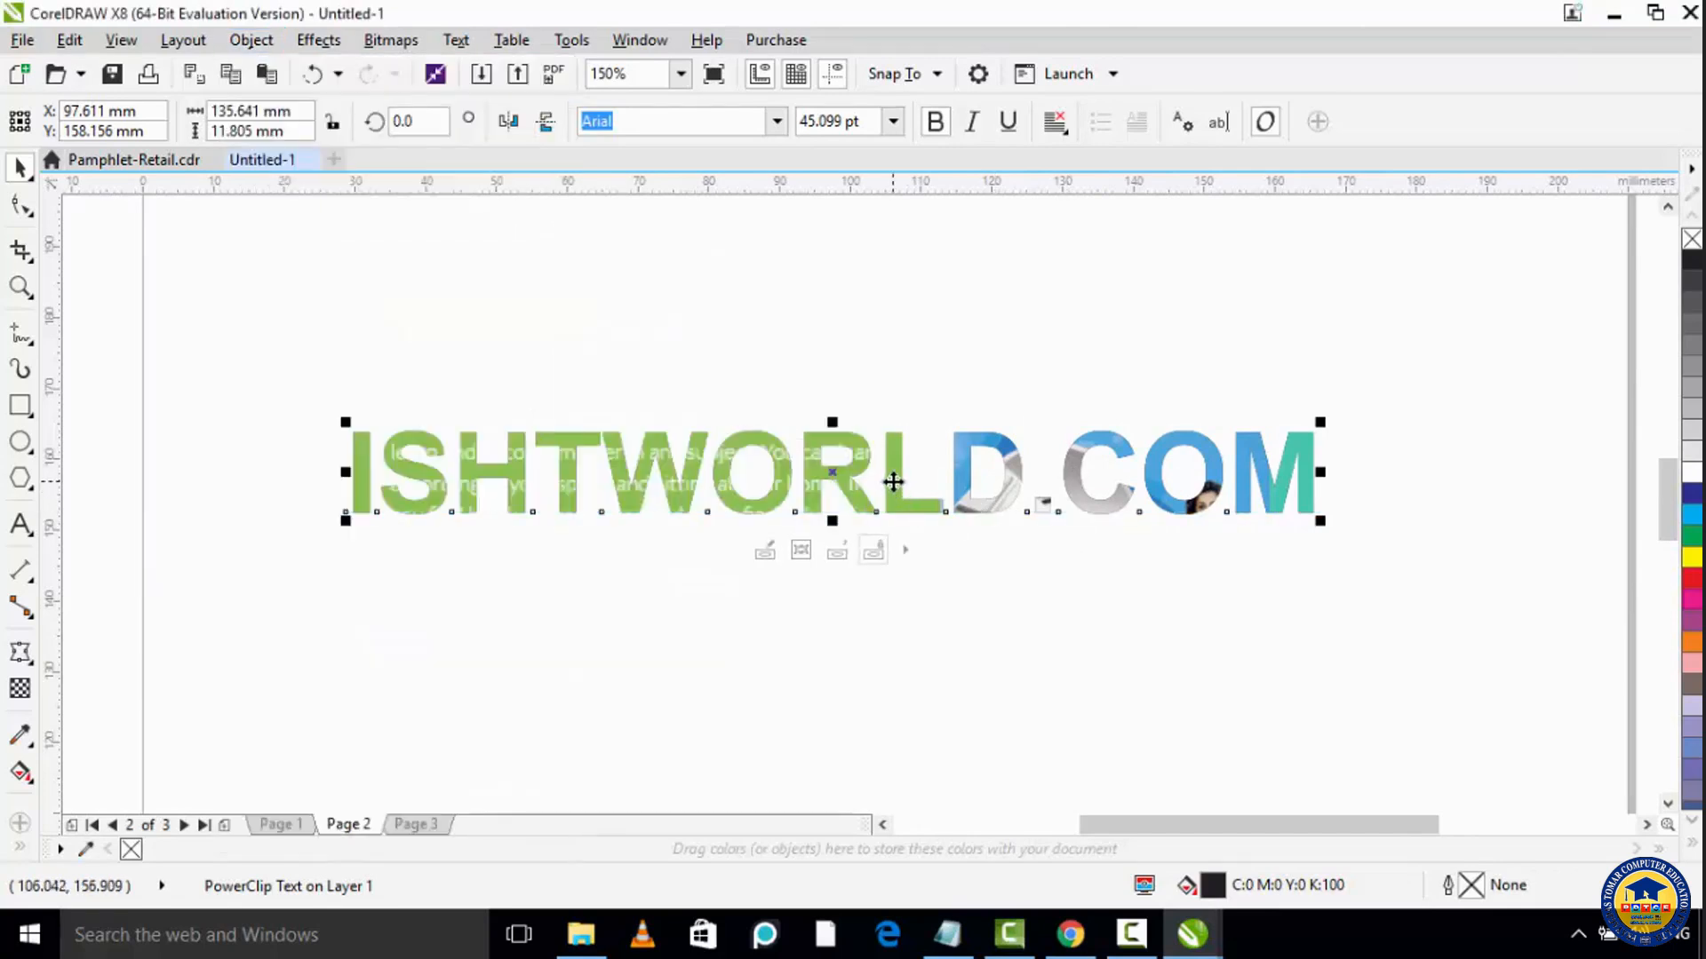
{"action": "left_click", "coordinate": [837, 551]}
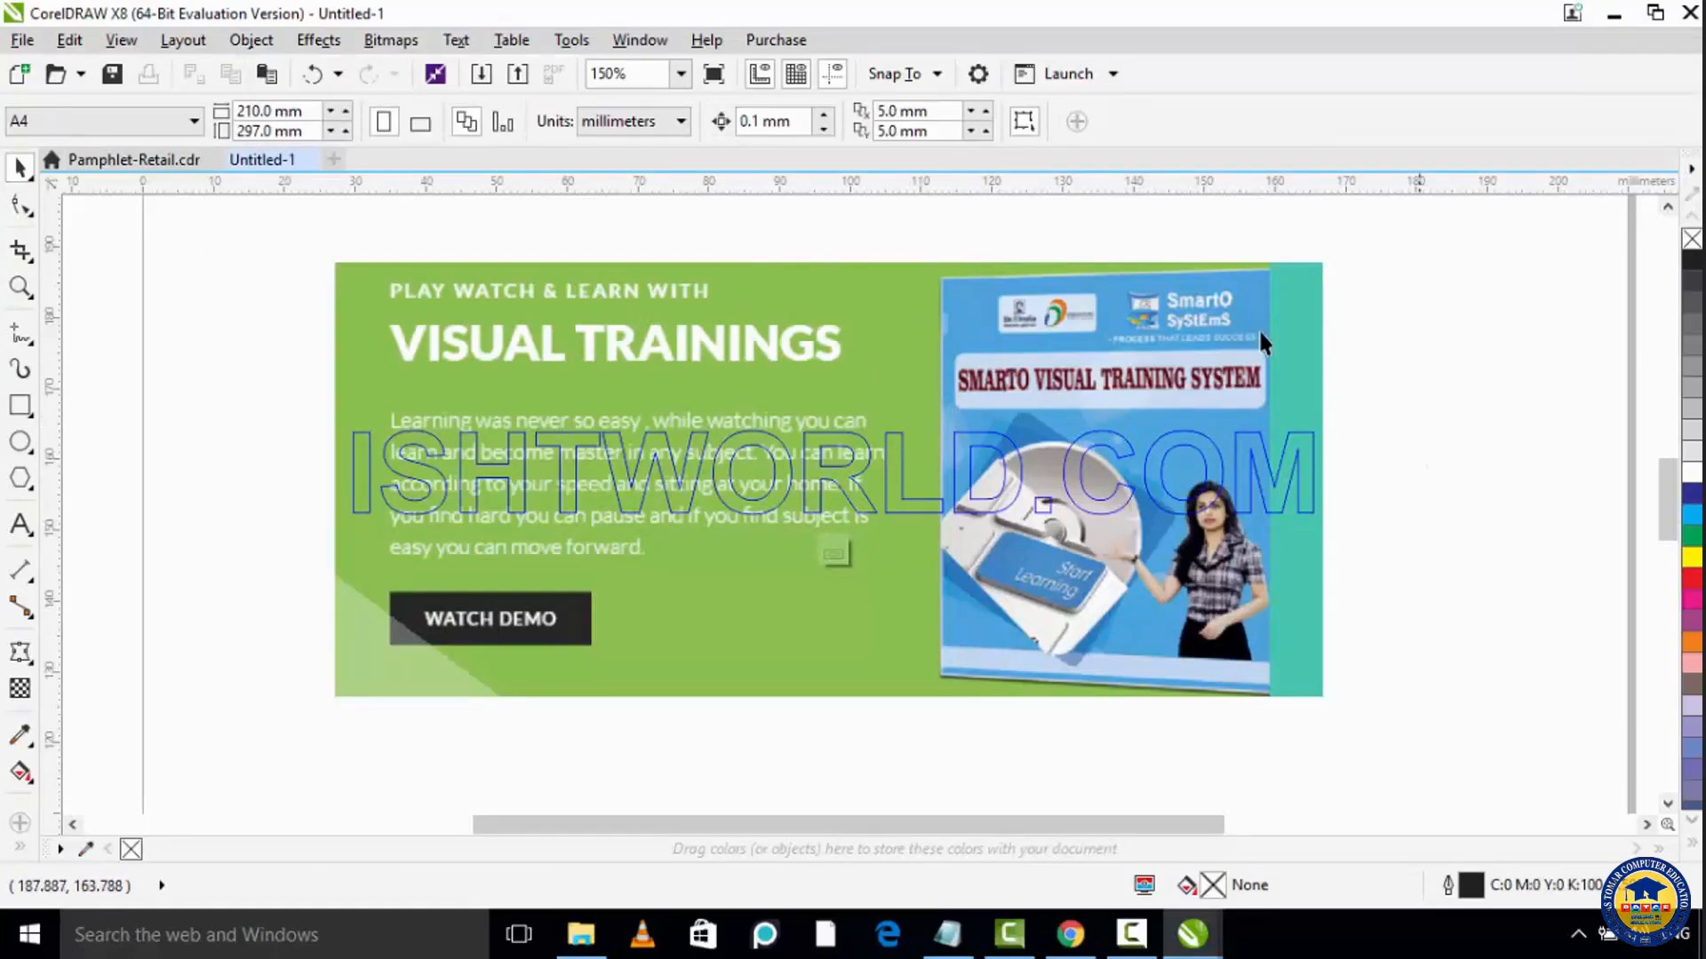
{"action": "left_click", "coordinate": [1558, 517], "text": "ctrl"}
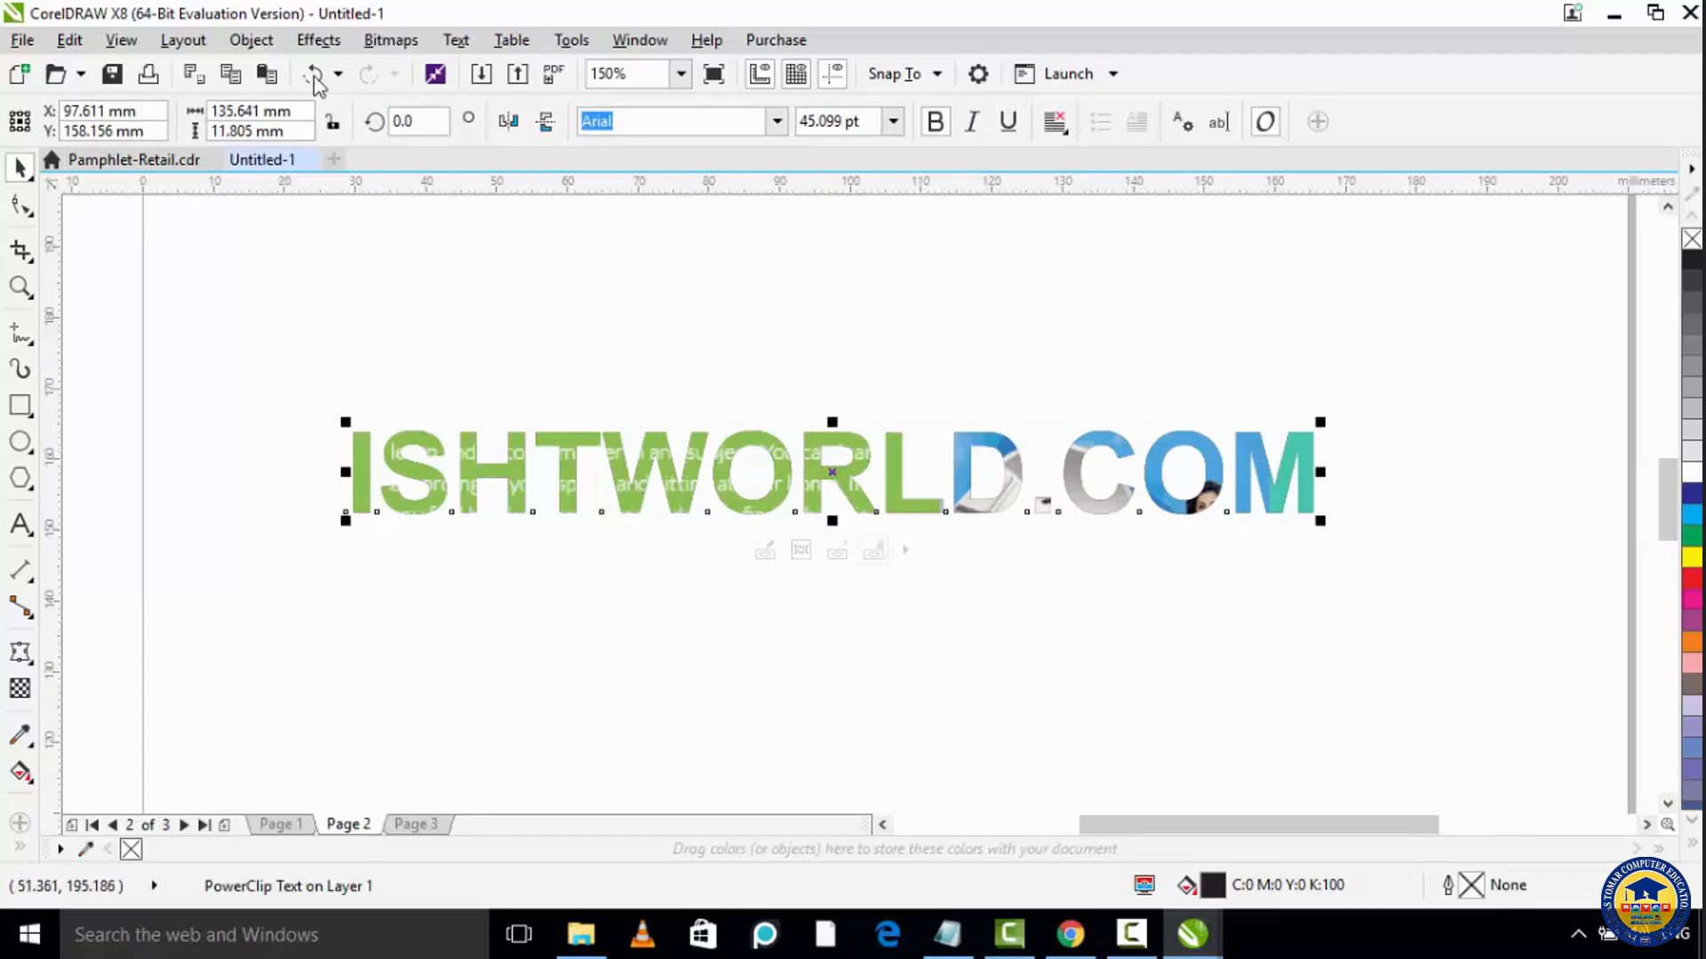
Step: Center the PowerClip contents in the ISHTWORLD.COM text and apply Fit Contents Proportionally
{"action": "left_click", "coordinate": [251, 40]}
{"action": "mouse_move", "coordinate": [354, 272]}
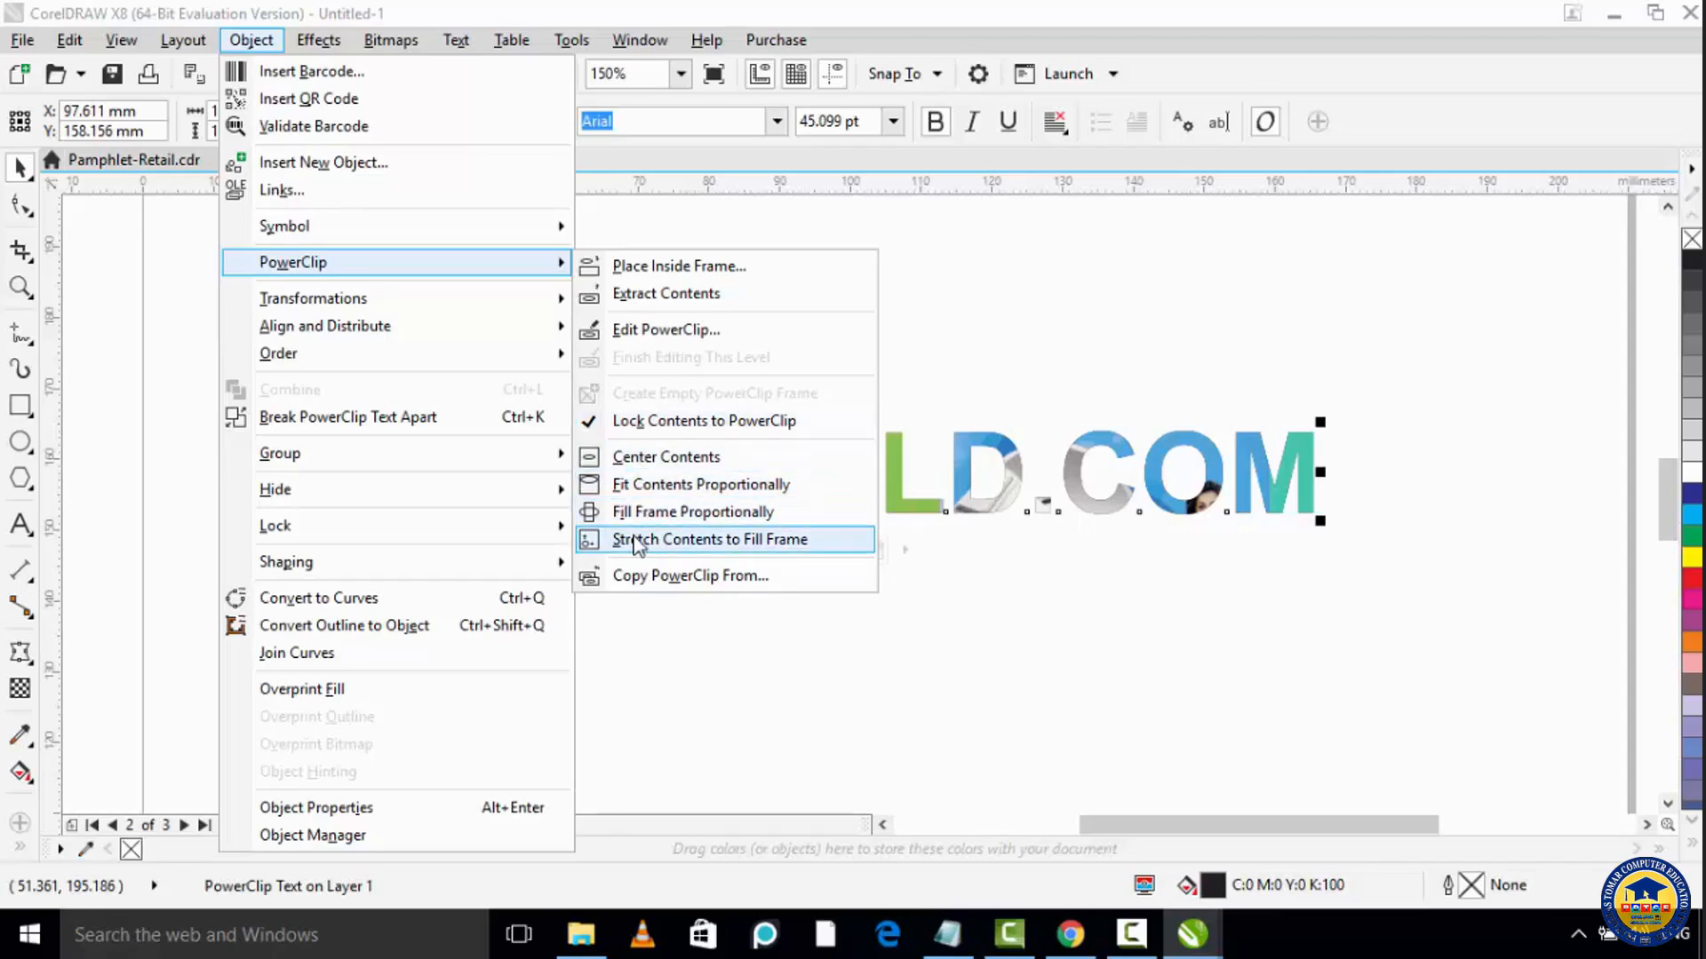
{"action": "left_click", "coordinate": [640, 468]}
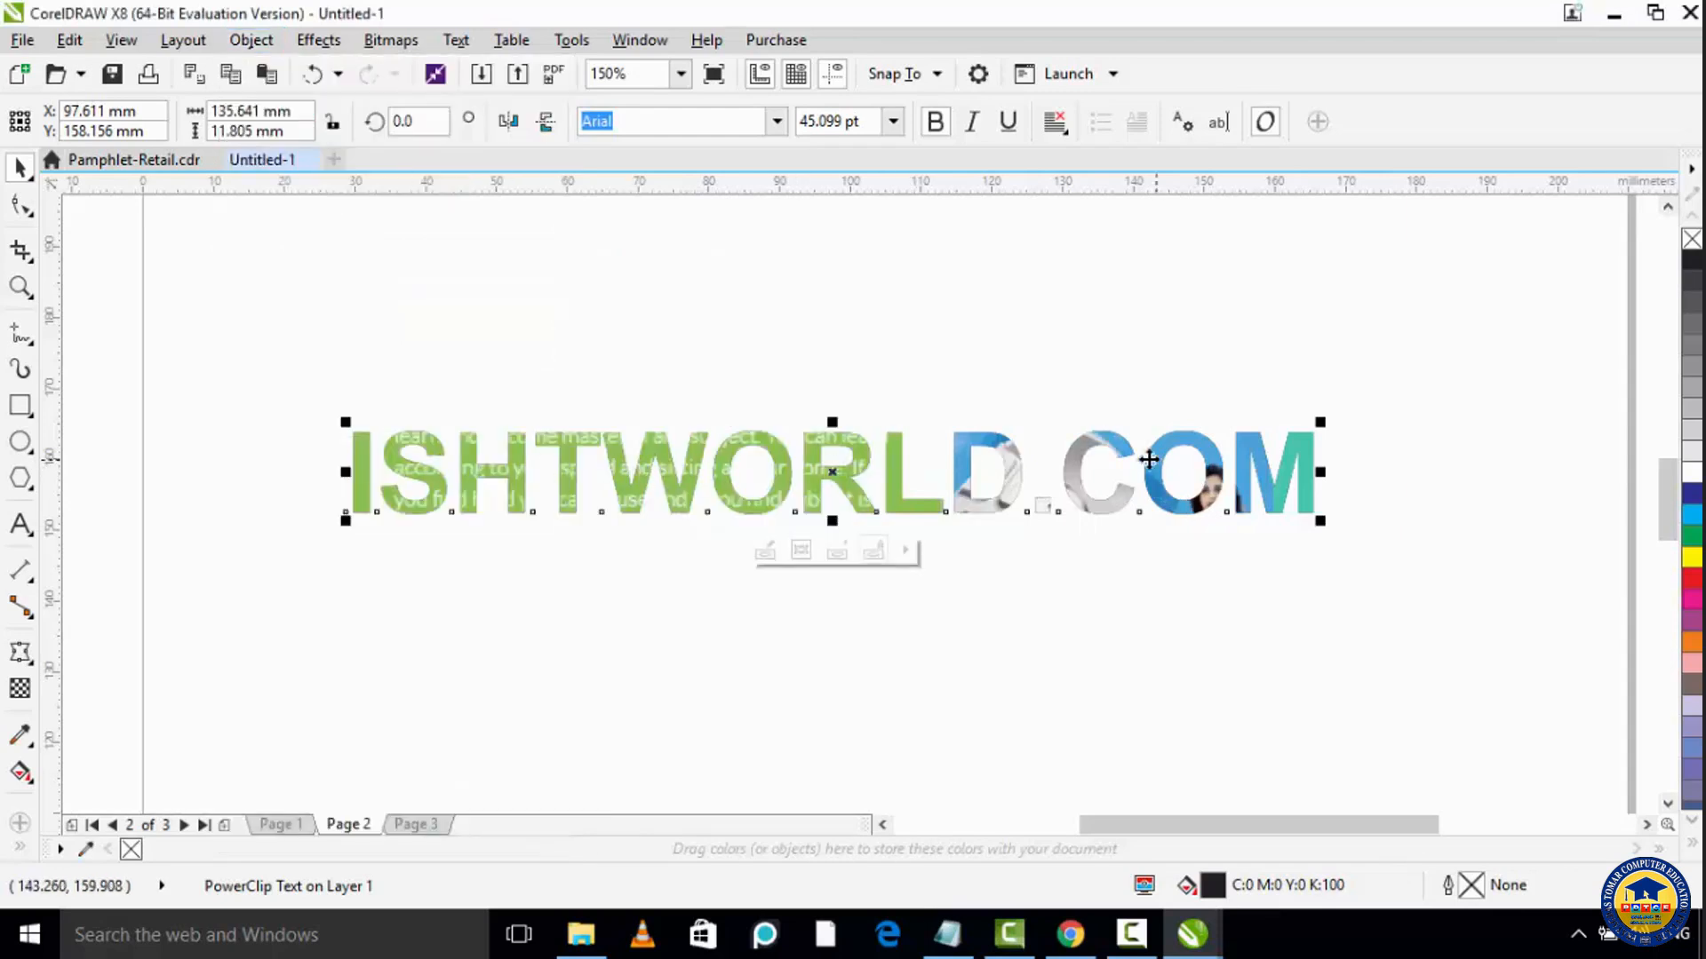
{"action": "left_click", "coordinate": [252, 40]}
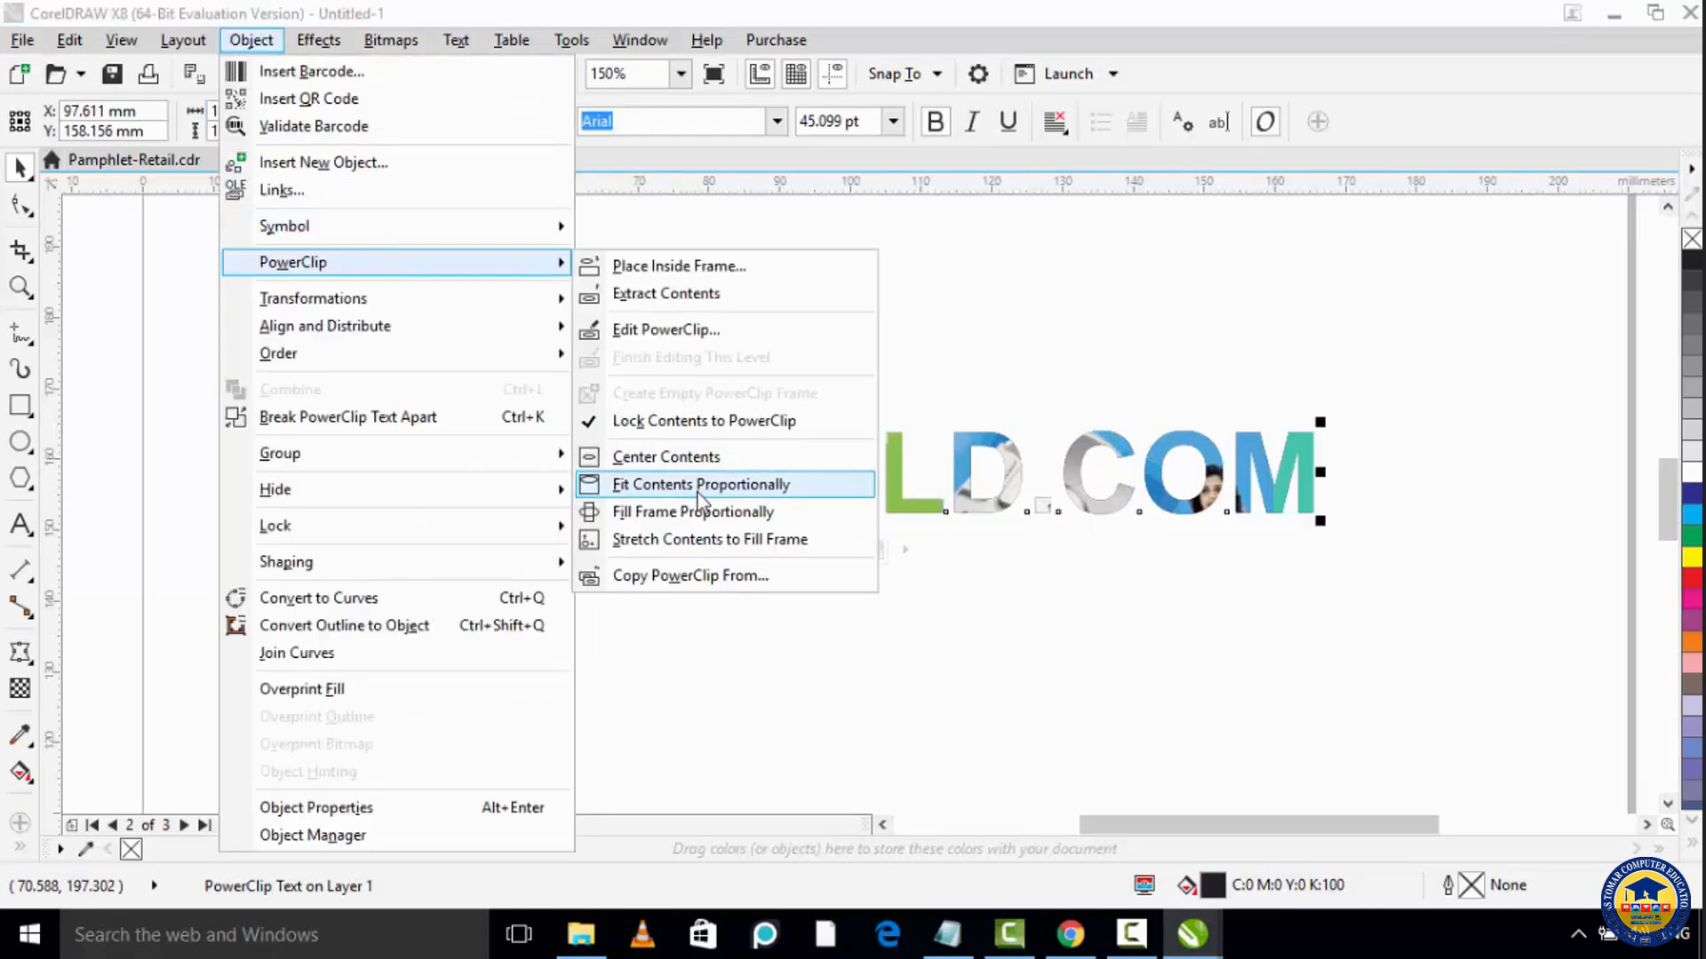
{"action": "left_click", "coordinate": [697, 493]}
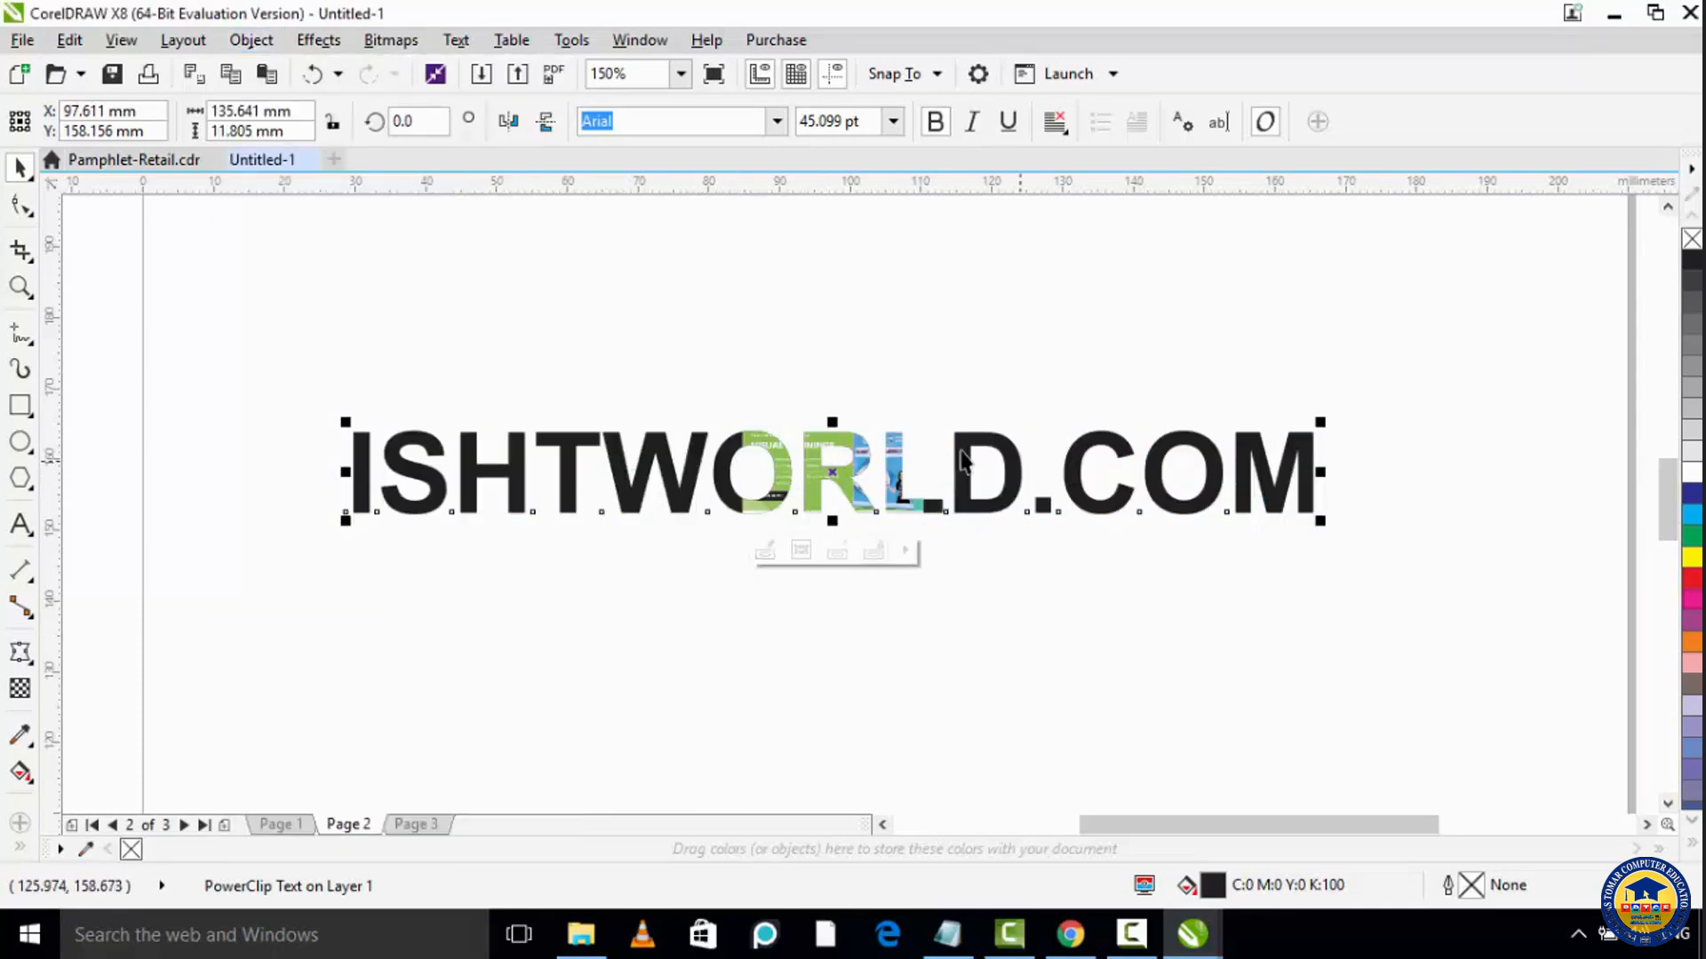
Step: Apply Fill Frame Proportionally to the image clipped inside the ISHTWORLD.COM text
{"action": "left_click", "coordinate": [252, 45]}
{"action": "mouse_move", "coordinate": [400, 265]}
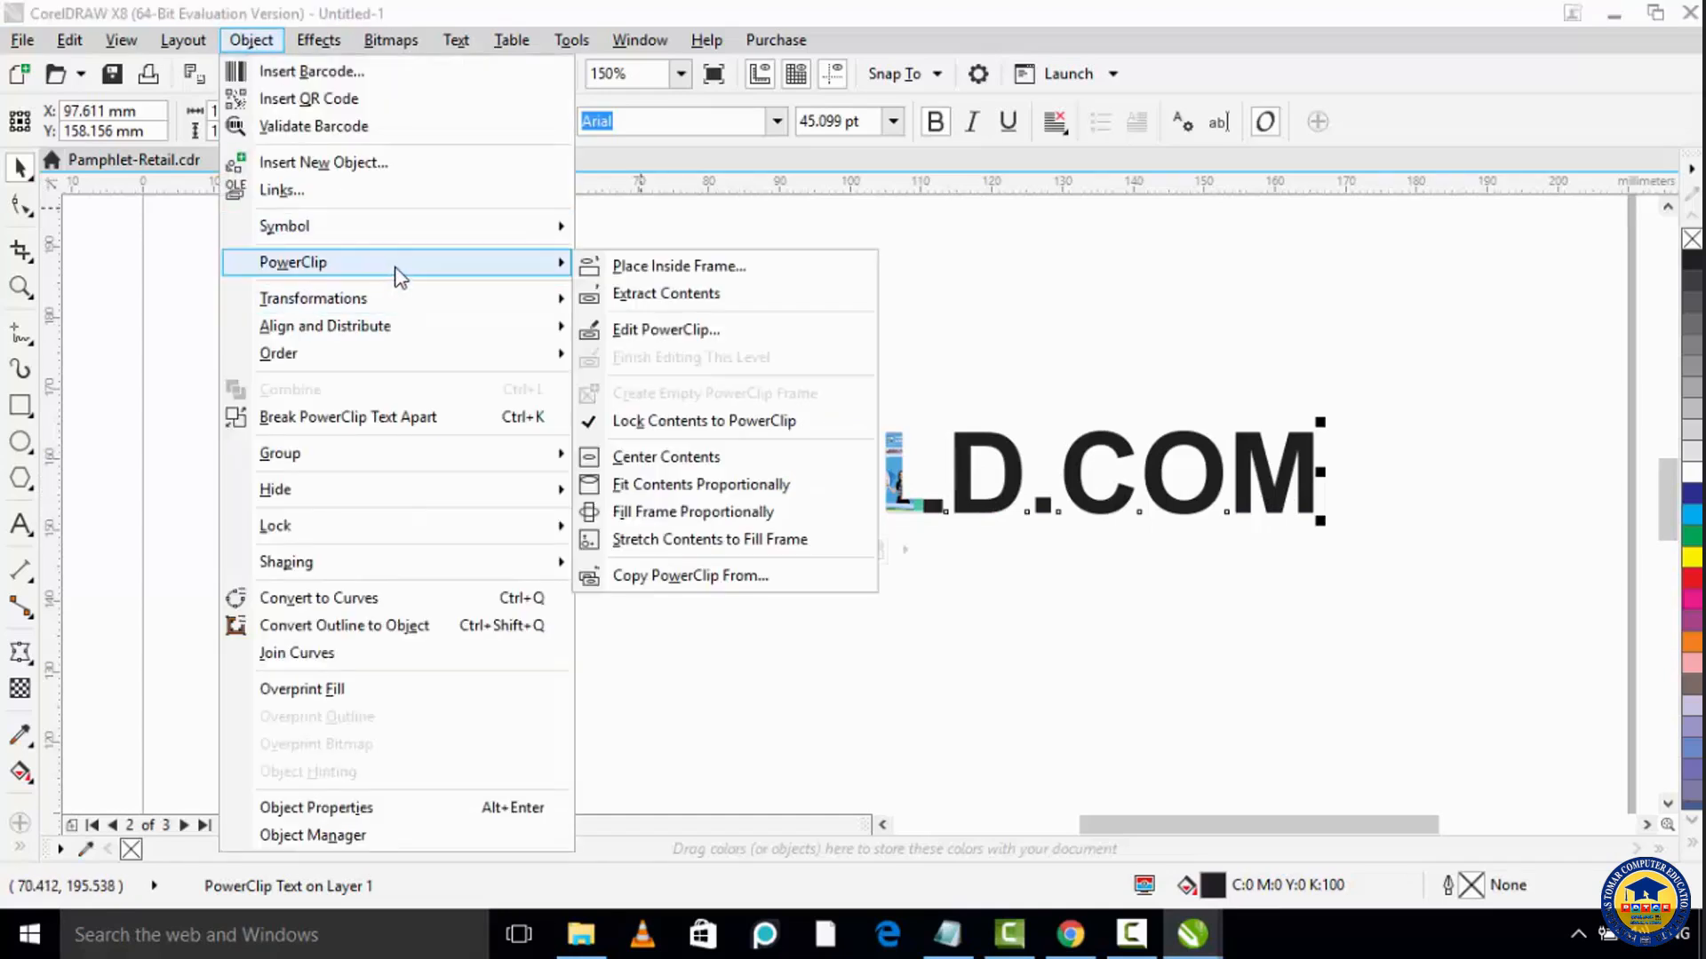
{"action": "left_click", "coordinate": [696, 523]}
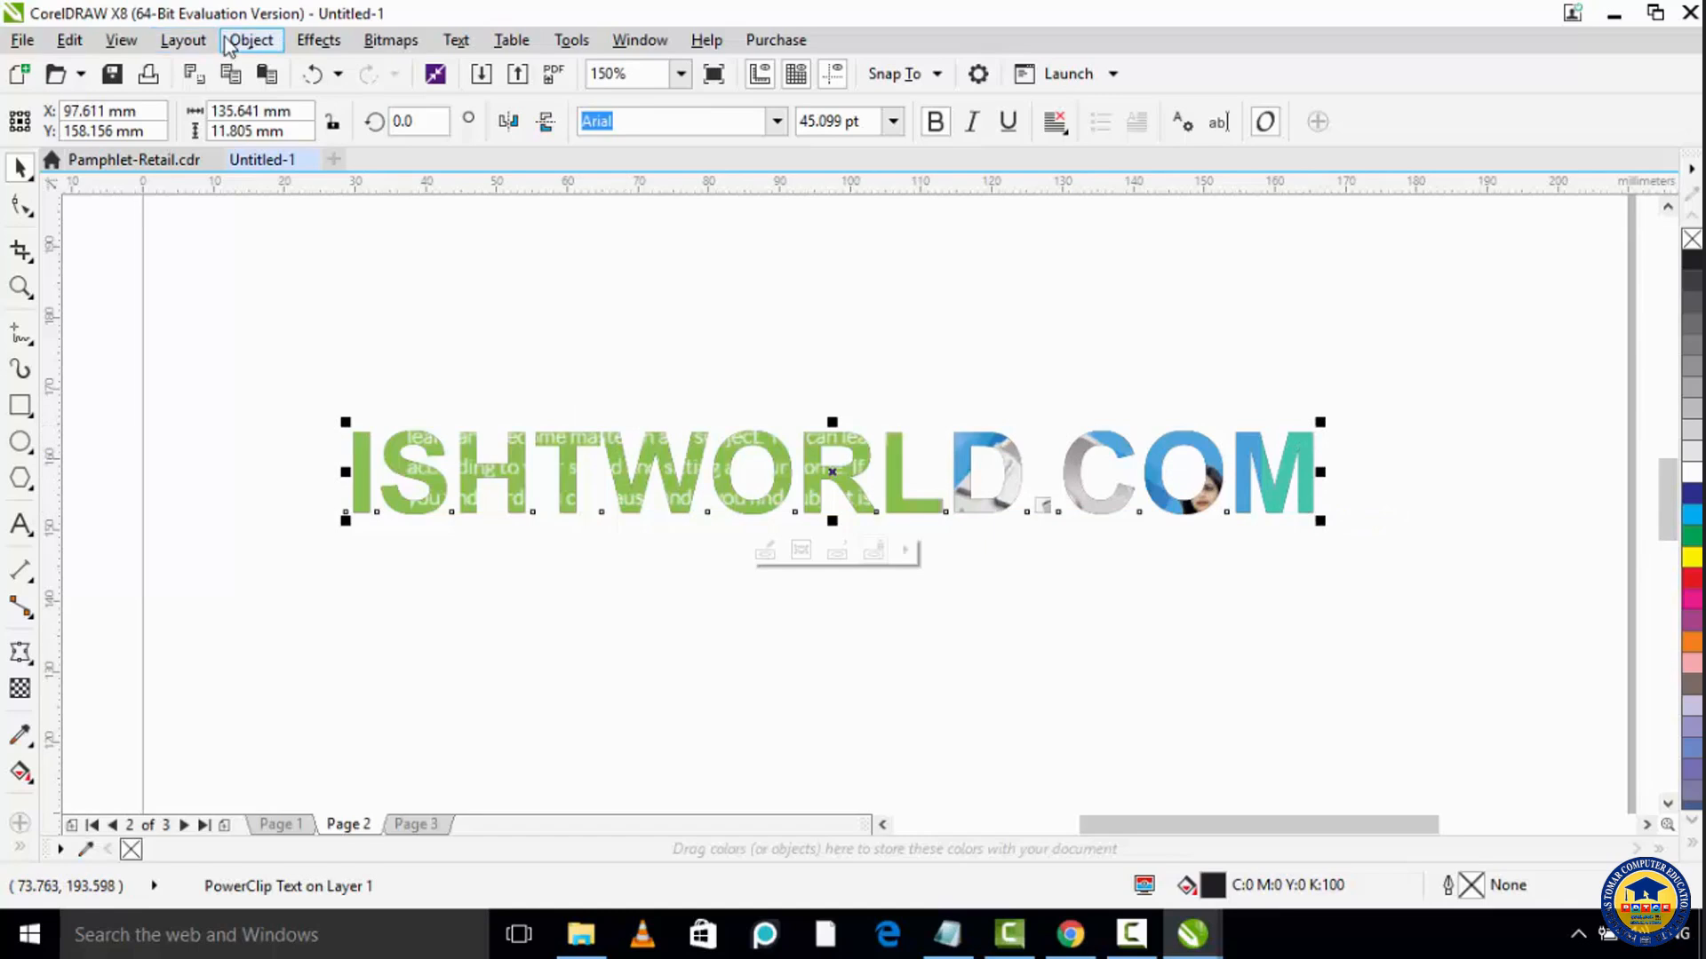
Step: Stretch the clipped image to fill the whole ISHTWORLD.COM text frame
{"action": "left_click", "coordinate": [251, 40]}
{"action": "mouse_move", "coordinate": [356, 262]}
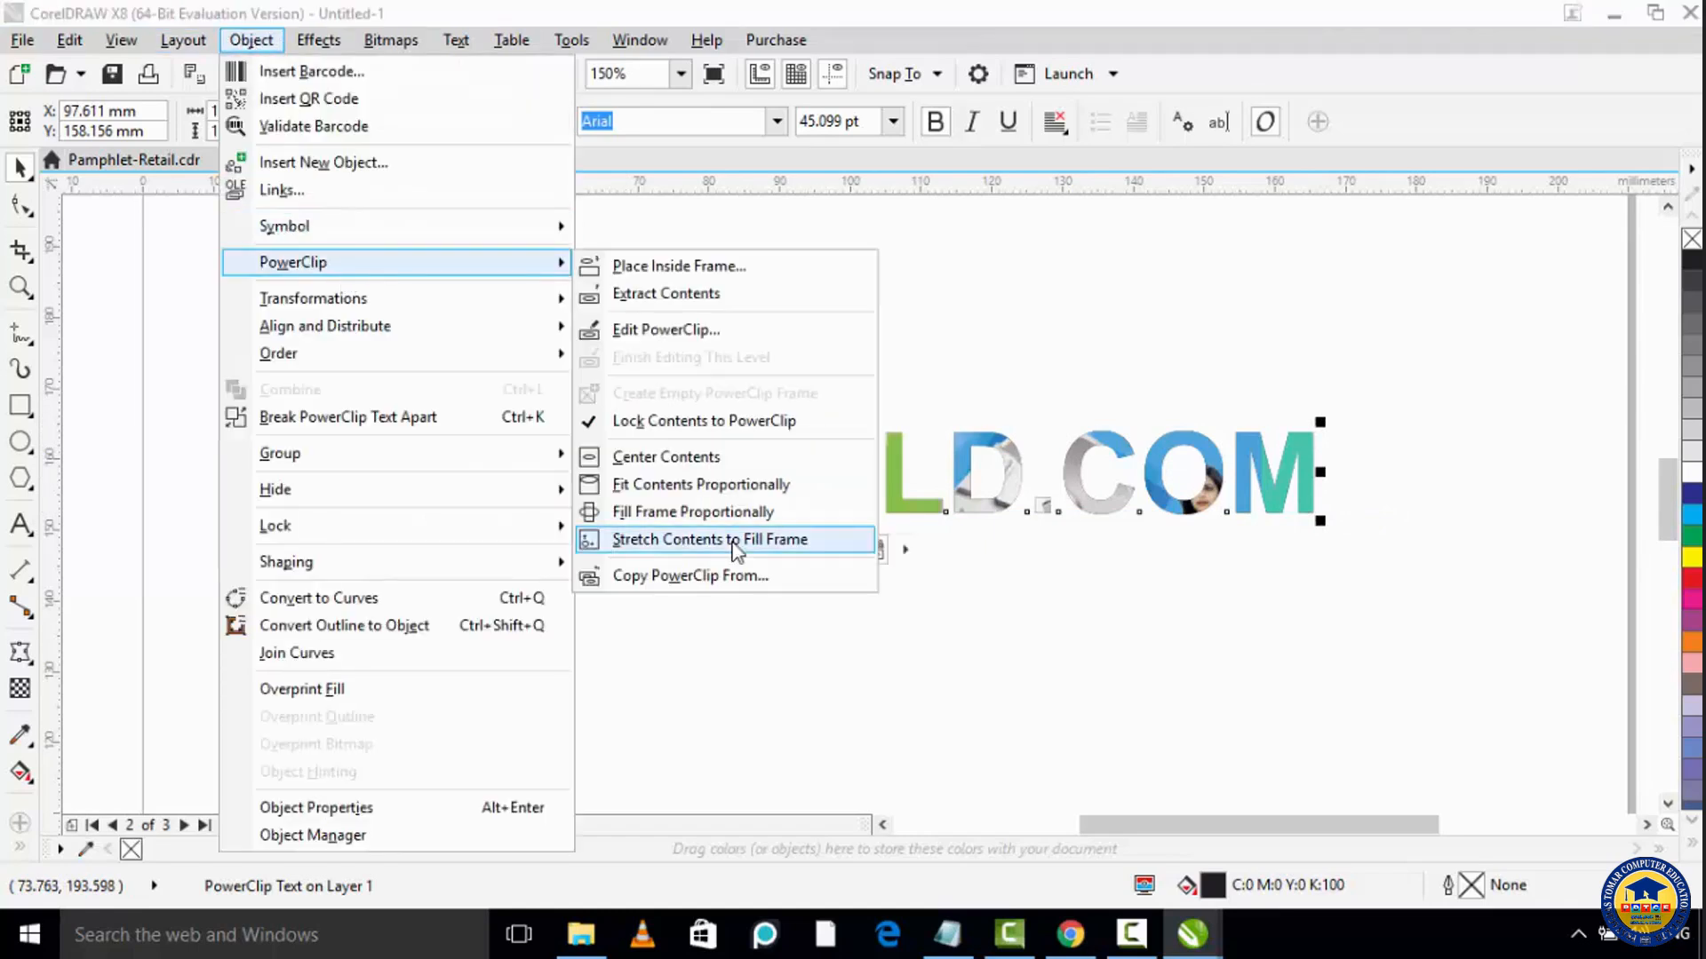
{"action": "left_click", "coordinate": [736, 539]}
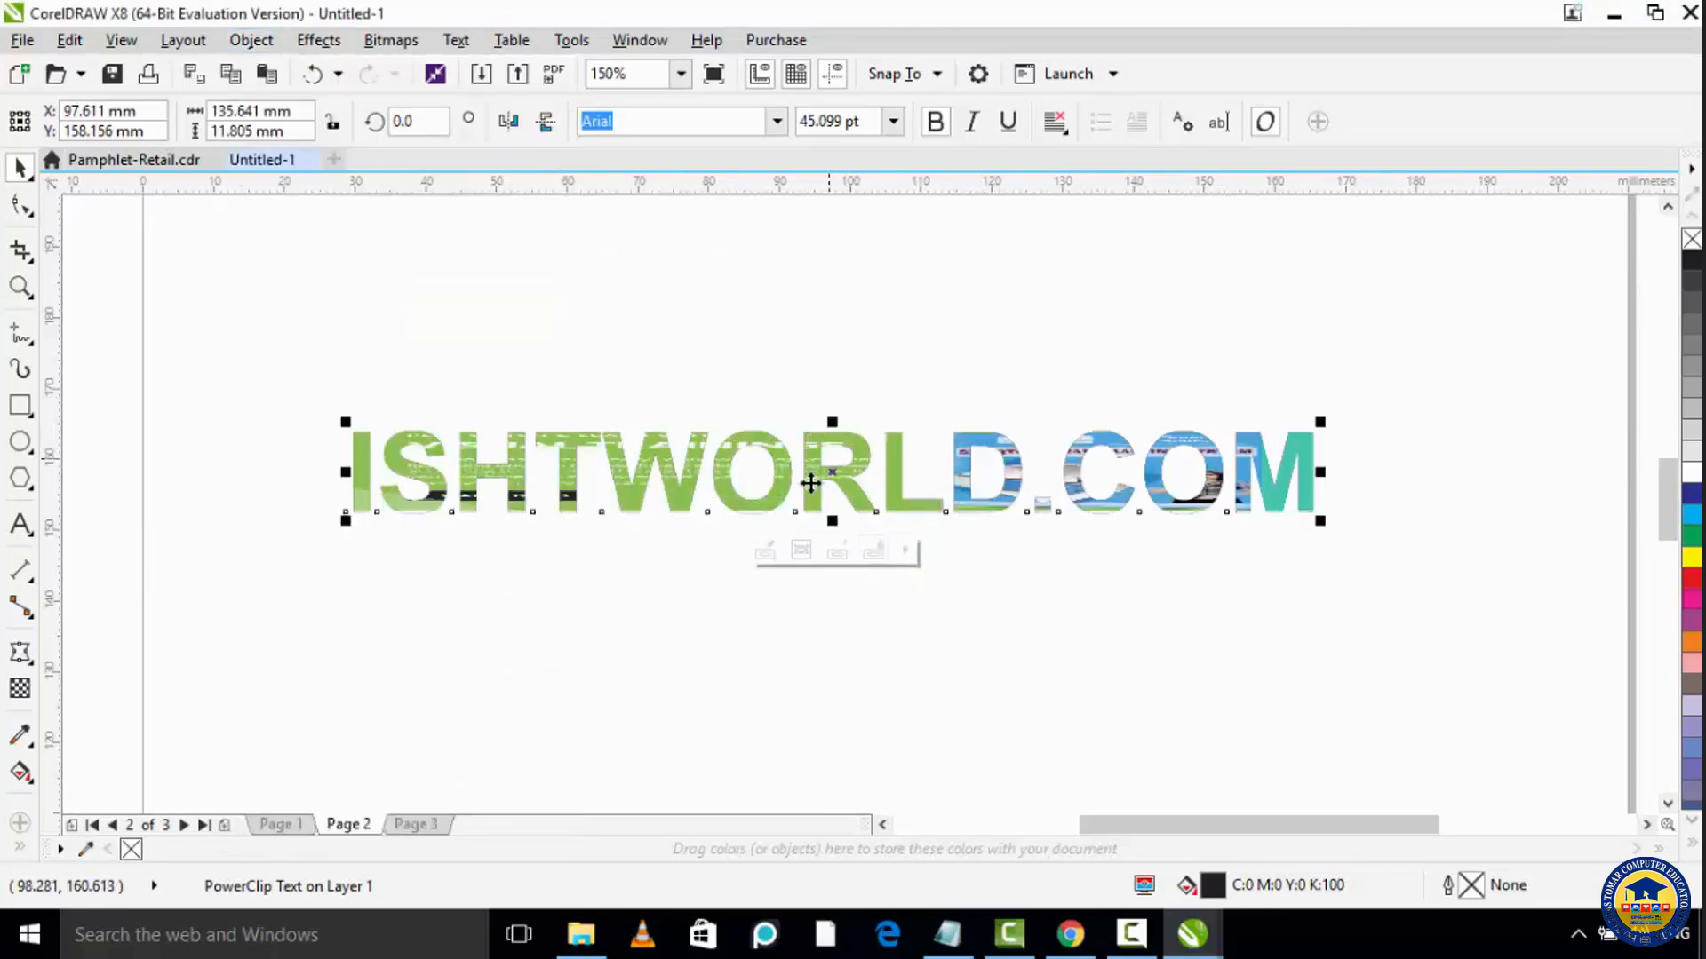
Step: Move the SMARTOSYSTEMS.IN text down to just above ISHTWORLD.COM and enlarge it to about 140 by 10 mm, centred at about X 103 mm
{"action": "scroll", "coordinate": [861, 423], "scroll_direction": "down", "scroll_amount": 2}
{"action": "scroll", "coordinate": [760, 468], "scroll_direction": "up", "scroll_amount": 1}
{"action": "scroll", "coordinate": [760, 469], "scroll_direction": "down", "scroll_amount": 1}
{"action": "left_click_drag", "start_coordinate": [738, 424], "coordinate": [768, 480]}
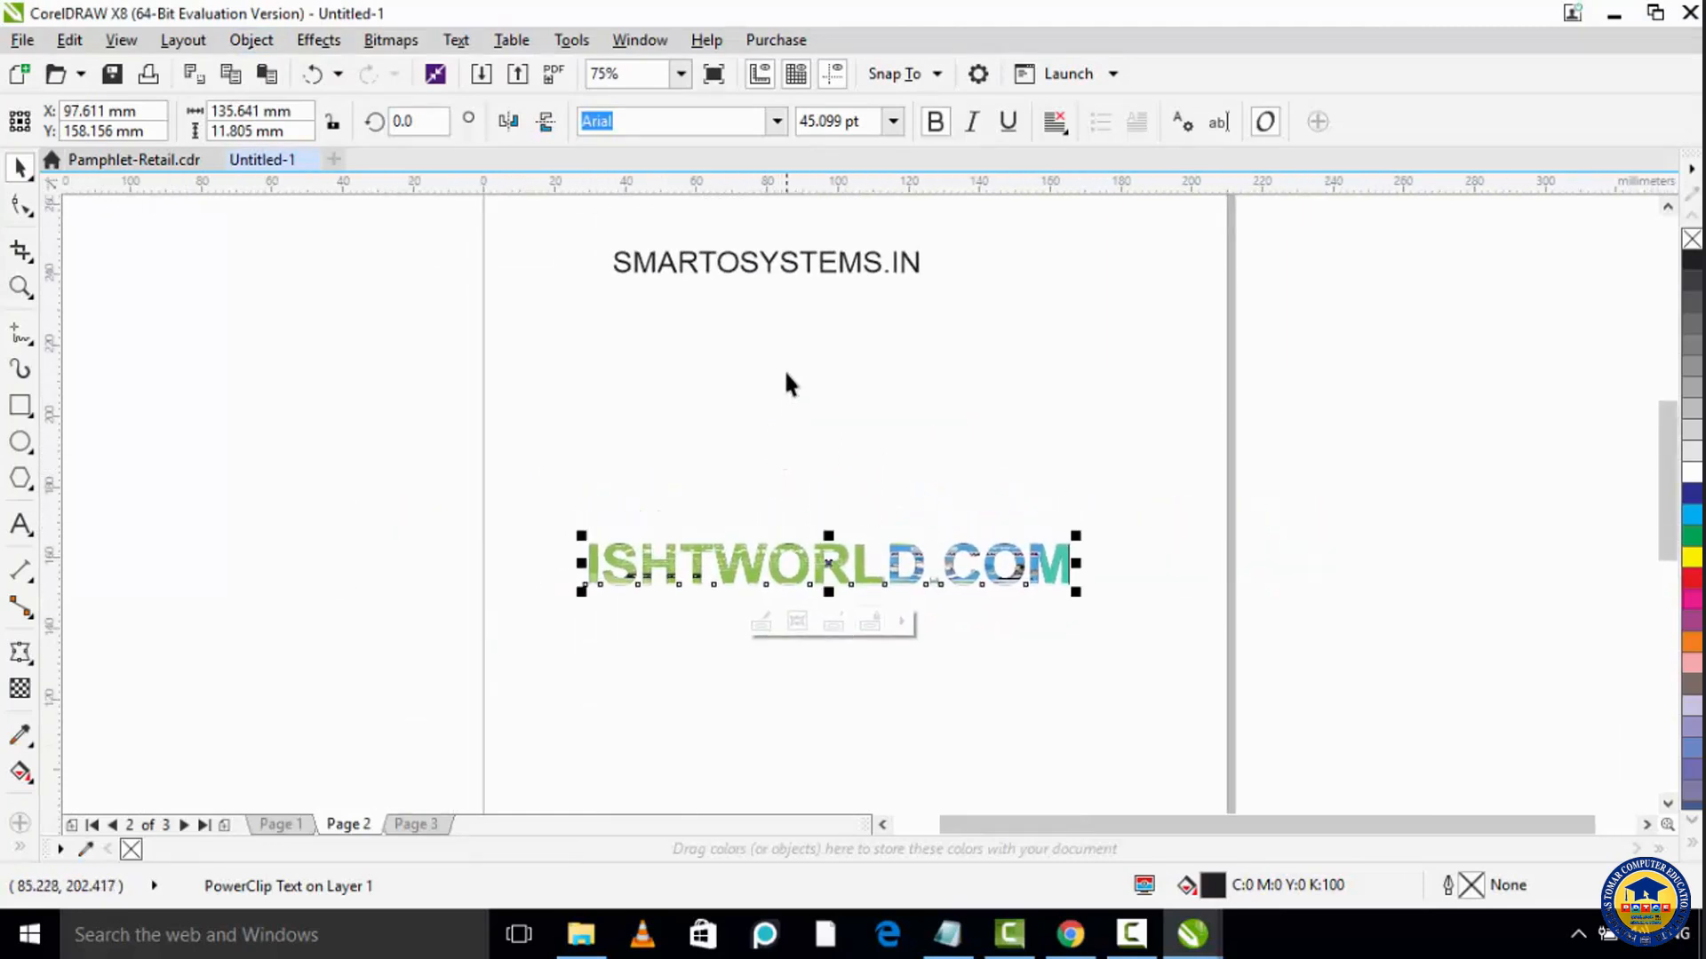
{"action": "left_click_drag", "start_coordinate": [786, 265], "coordinate": [855, 412]}
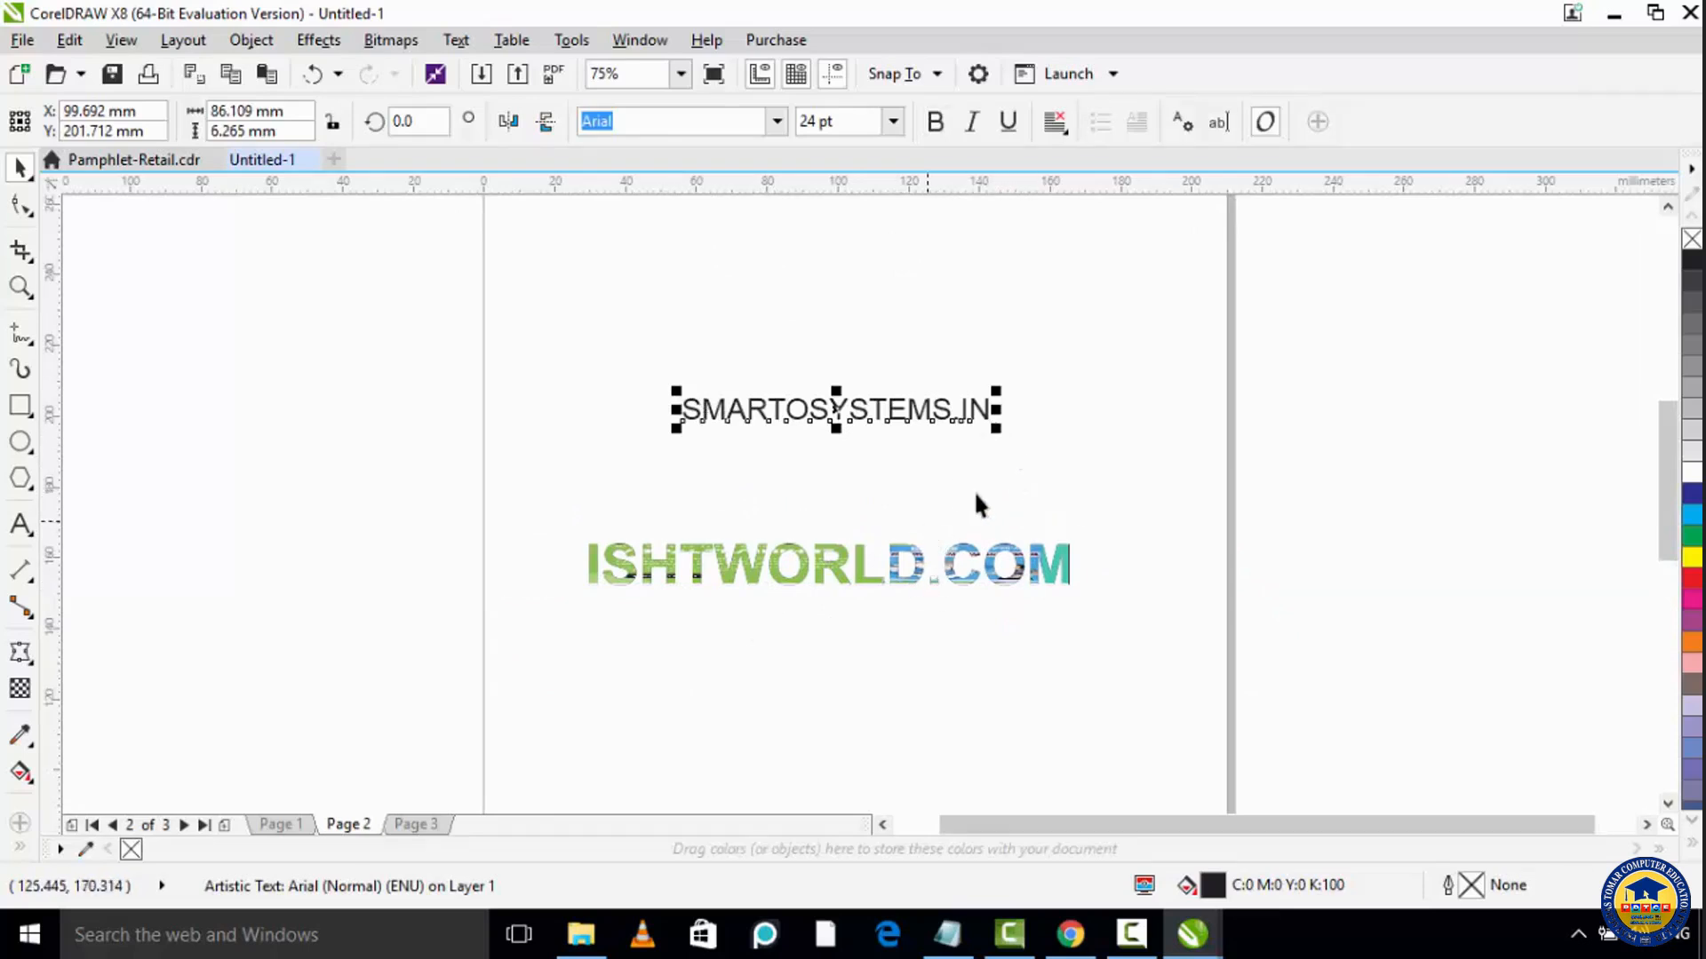
{"action": "left_click_drag", "start_coordinate": [1000, 428], "coordinate": [1181, 516]}
{"action": "left_click", "coordinate": [919, 419]}
{"action": "left_click", "coordinate": [918, 419]}
{"action": "left_click_drag", "start_coordinate": [919, 419], "coordinate": [843, 413]}
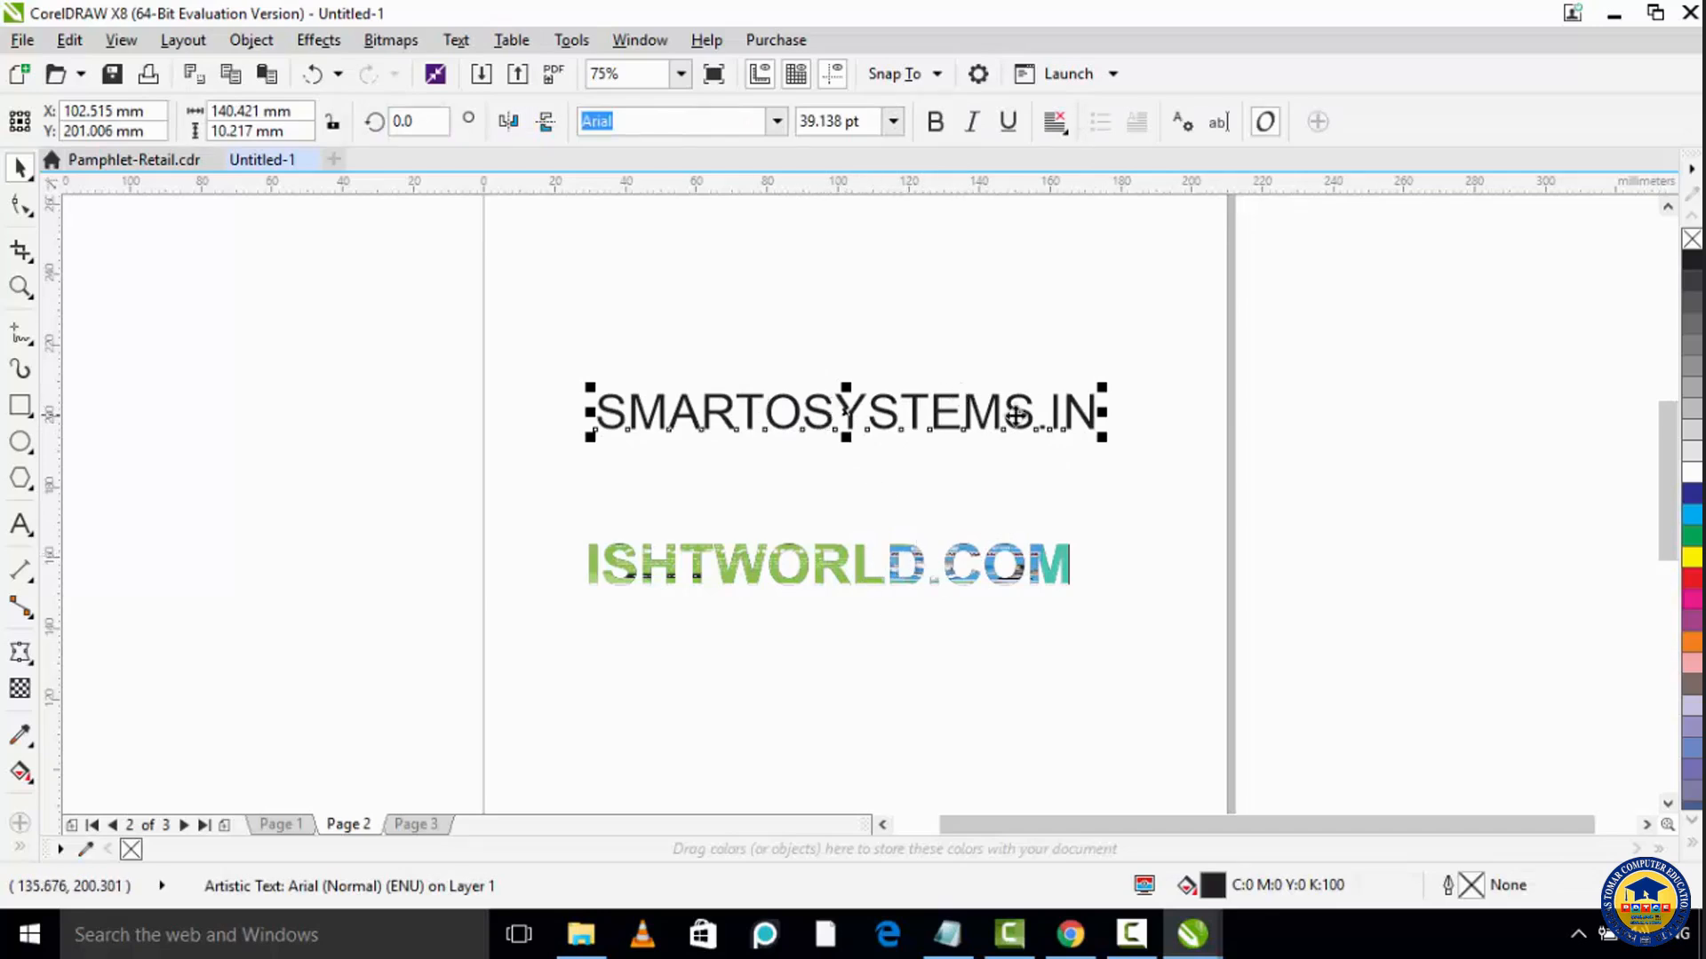
Step: Copy the PowerClip from the ISHTWORLD.COM text to the SMARTOSYSTEMS.IN text
{"action": "left_click", "coordinate": [256, 41]}
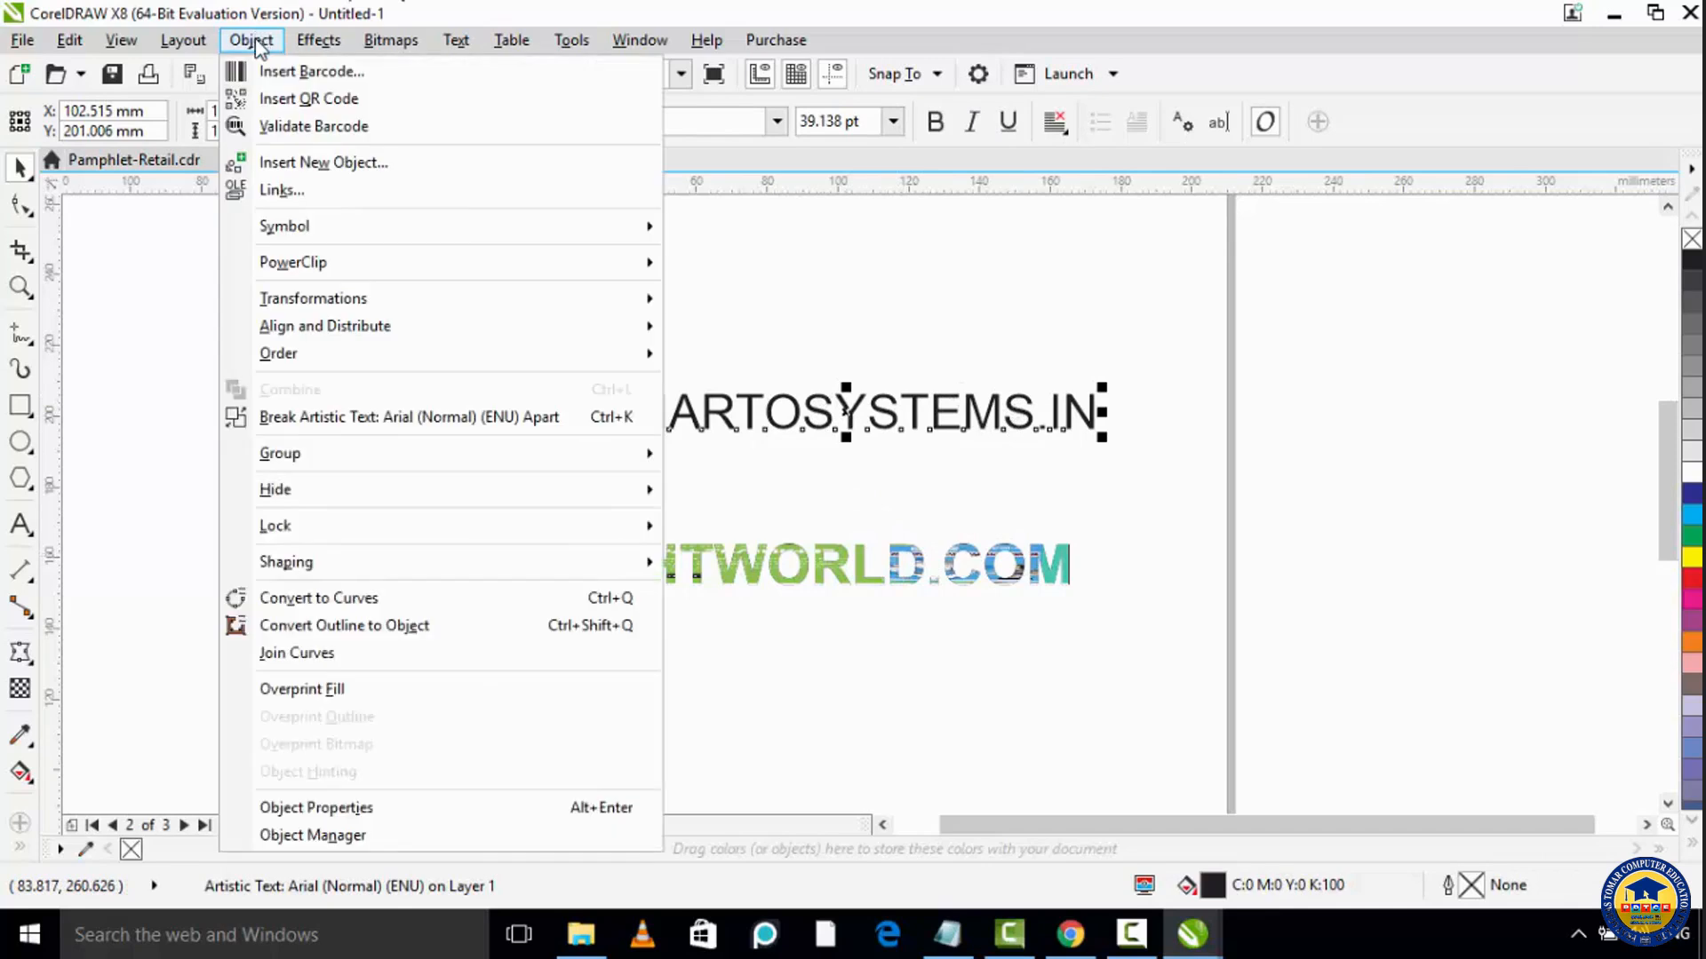
{"action": "mouse_move", "coordinate": [337, 263]}
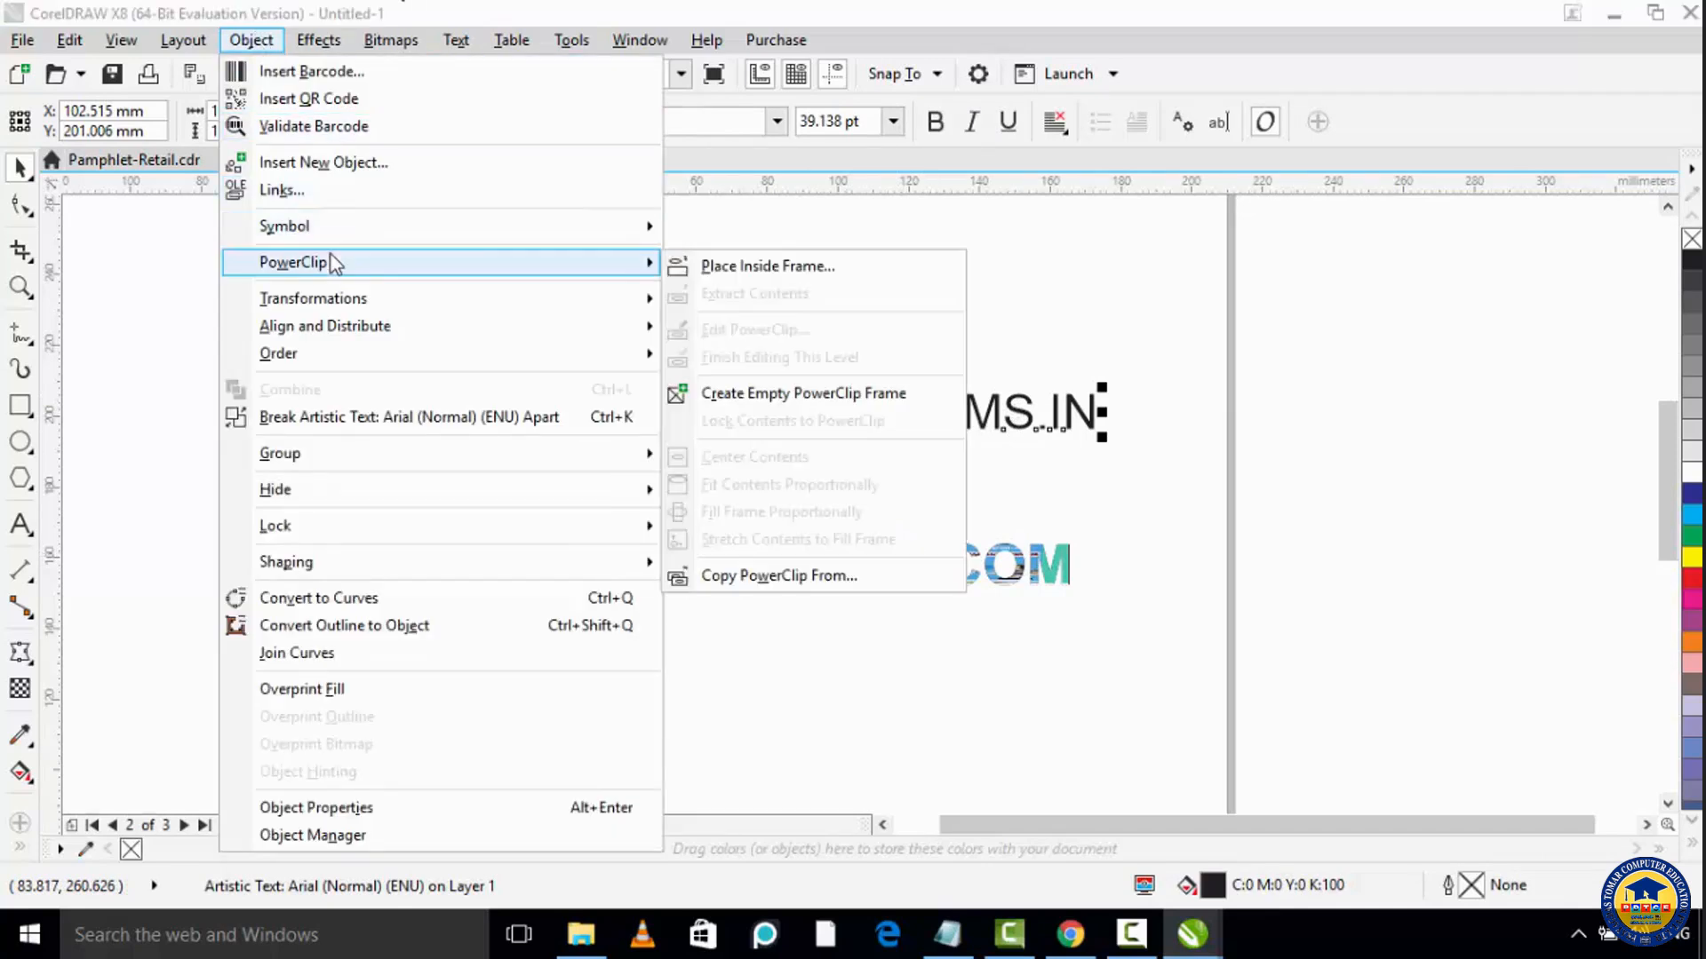
{"action": "left_click", "coordinate": [756, 580]}
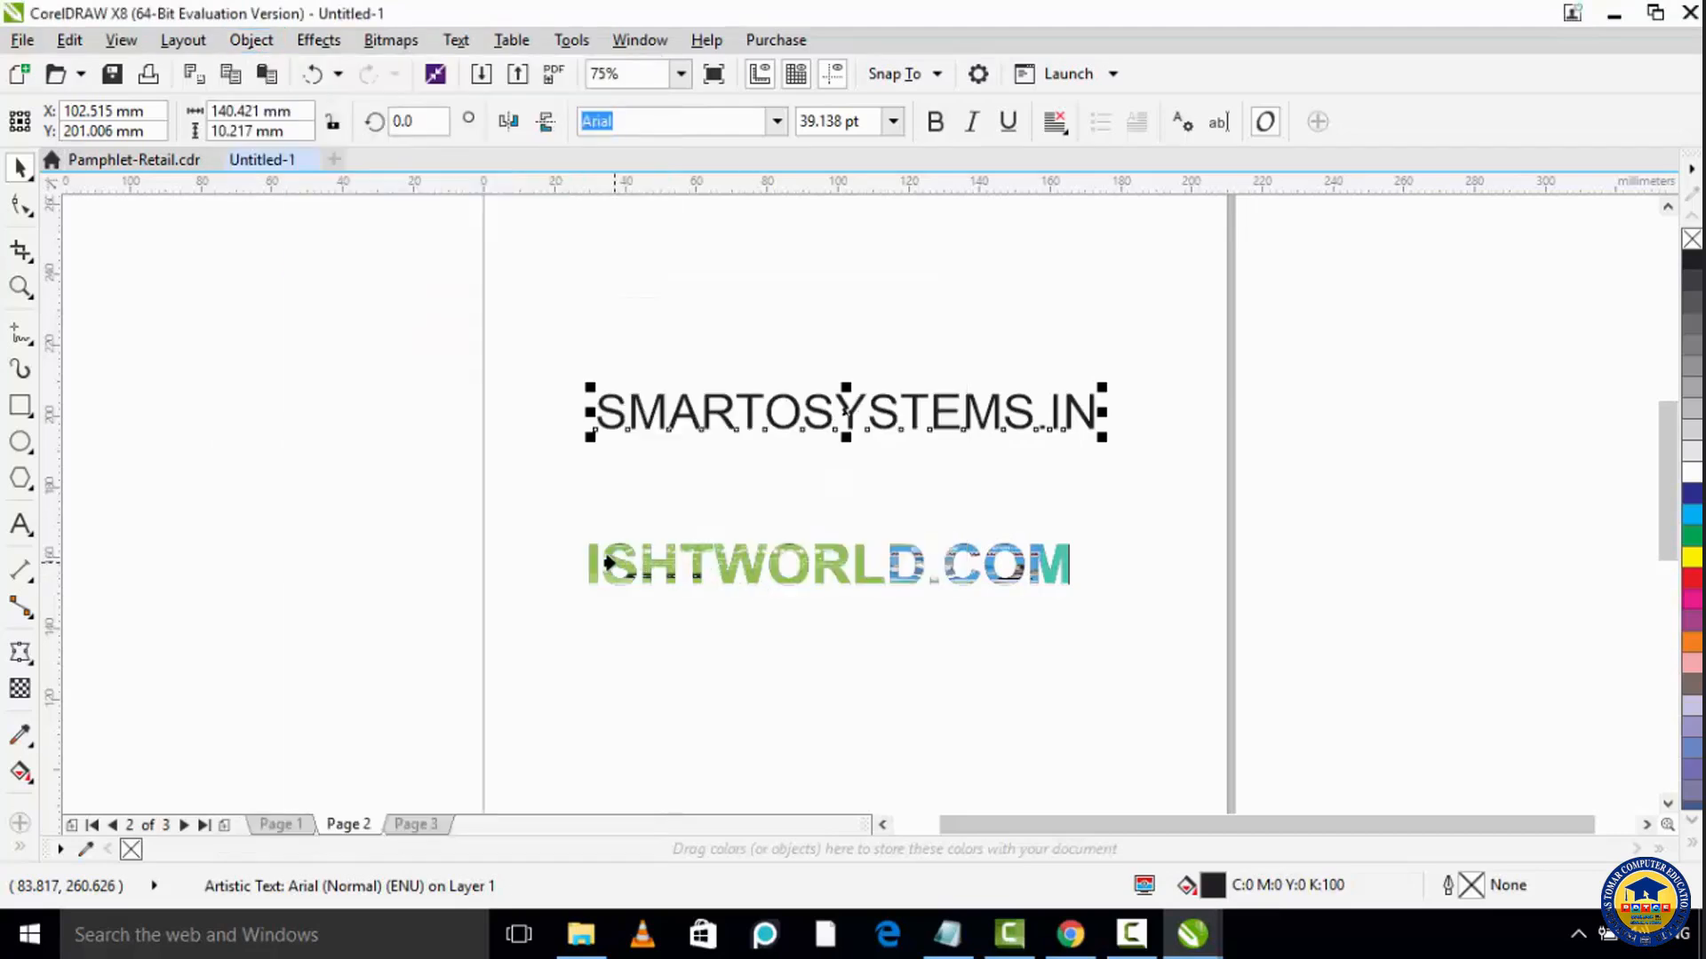